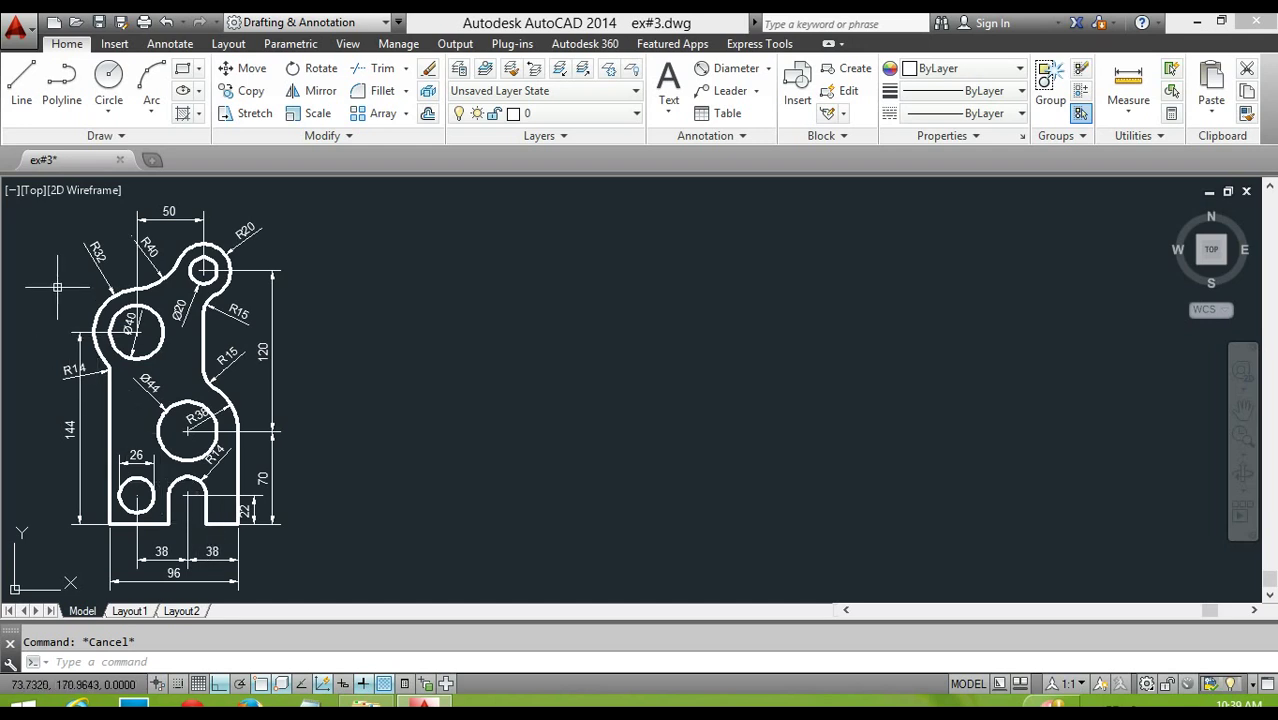
# Step: Expand and collapse the Draw panel, then start the XLINE construction-line command
pyautogui.click(121, 137)
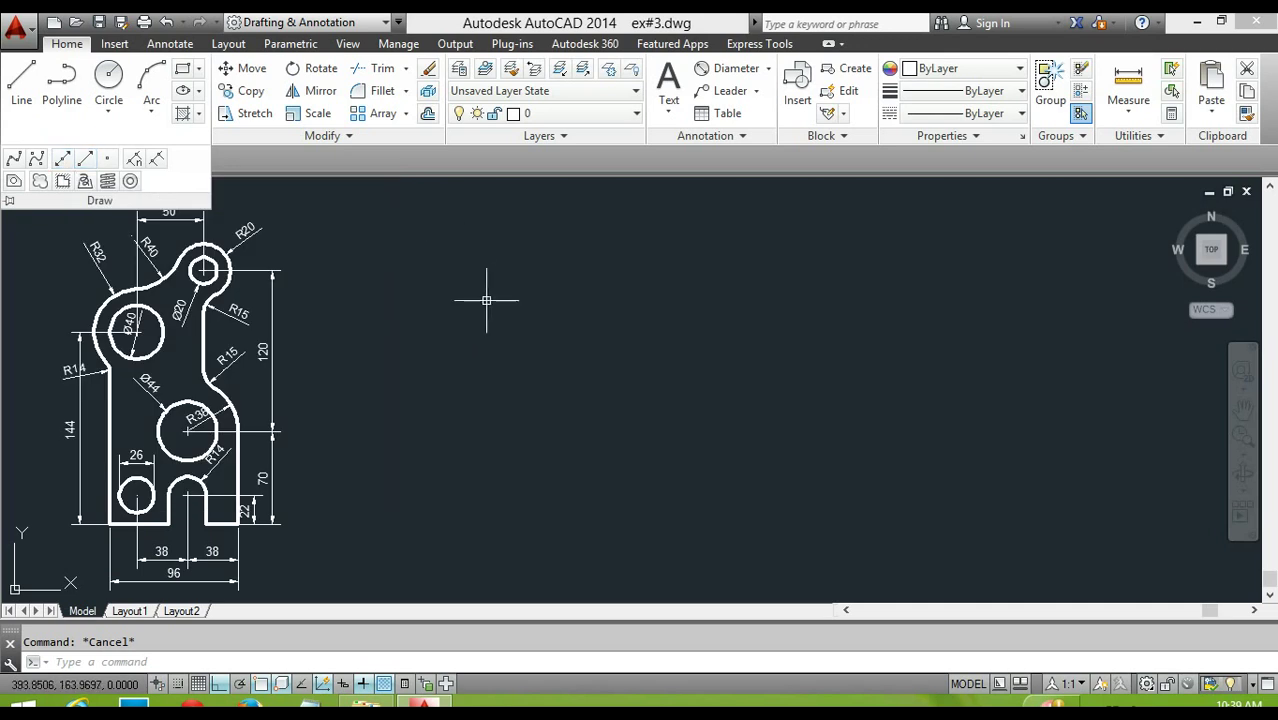
pyautogui.click(454, 348)
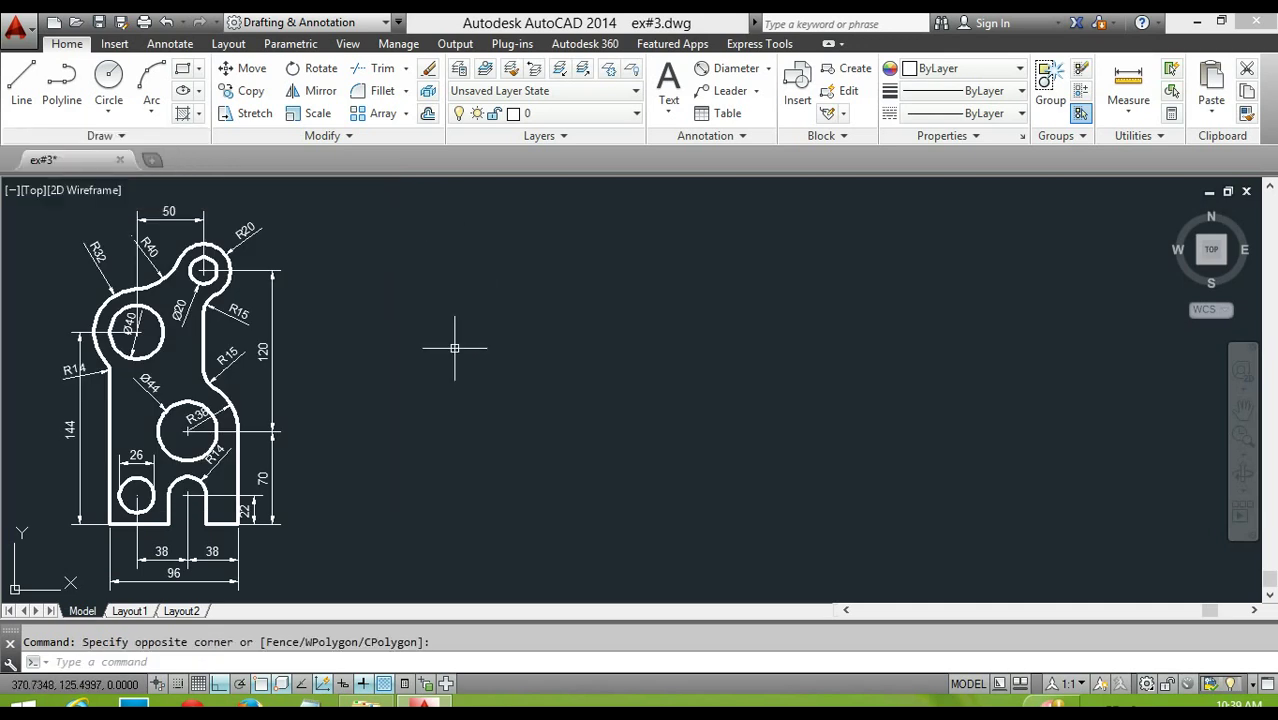
pyautogui.write('xl')
pyautogui.press('Return')
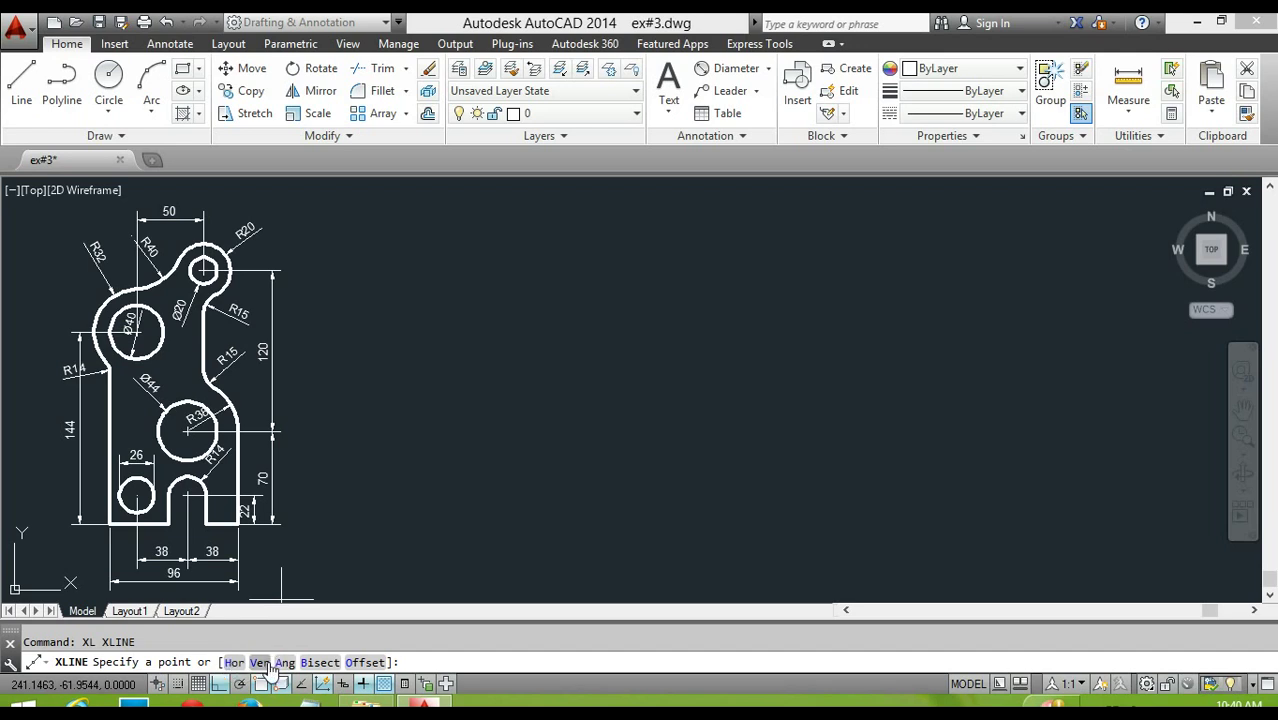
# Step: Place a horizontal construction line through the bracket's base
pyautogui.press('Escape')
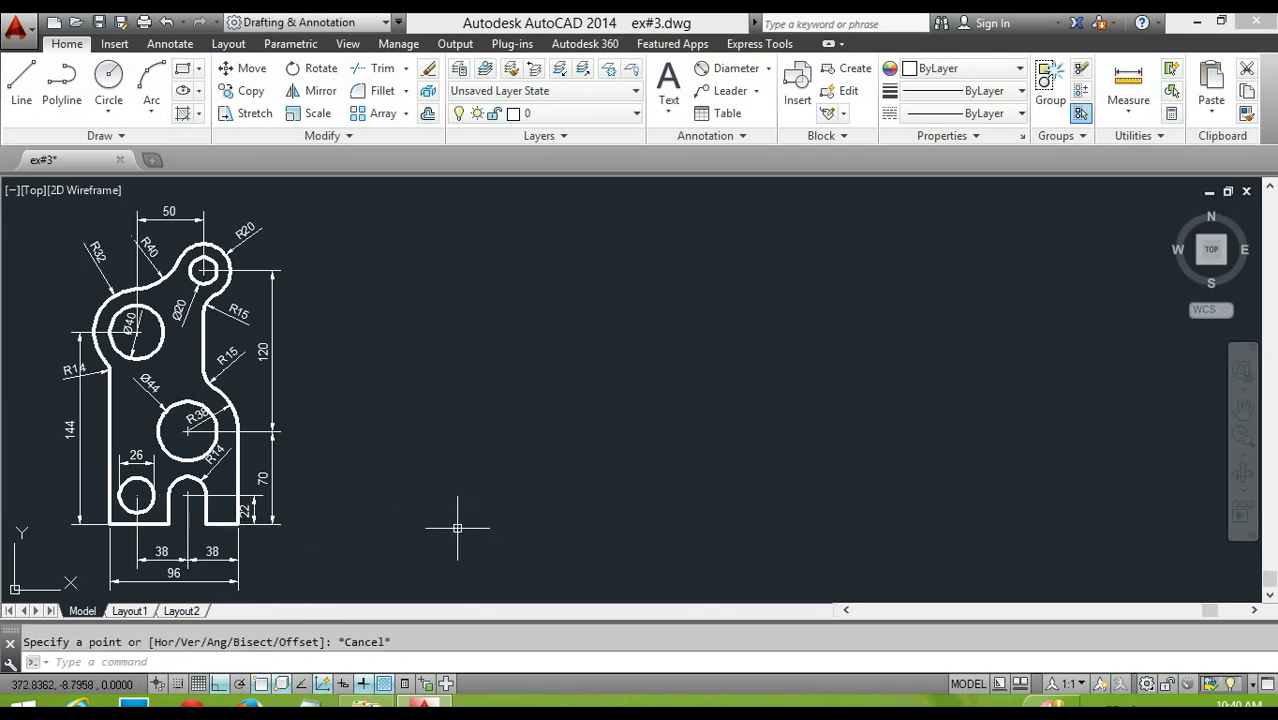
pyautogui.write('xl')
pyautogui.press('Return')
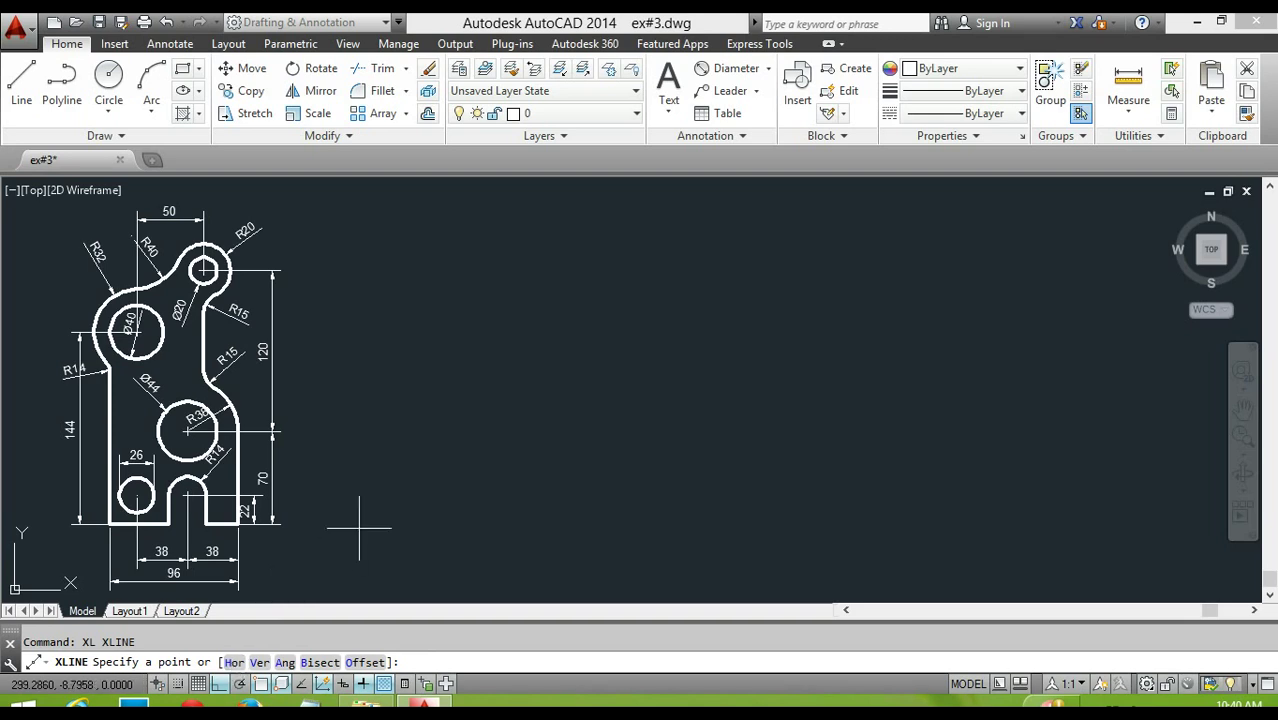
pyautogui.write(' h')
pyautogui.press('Return')
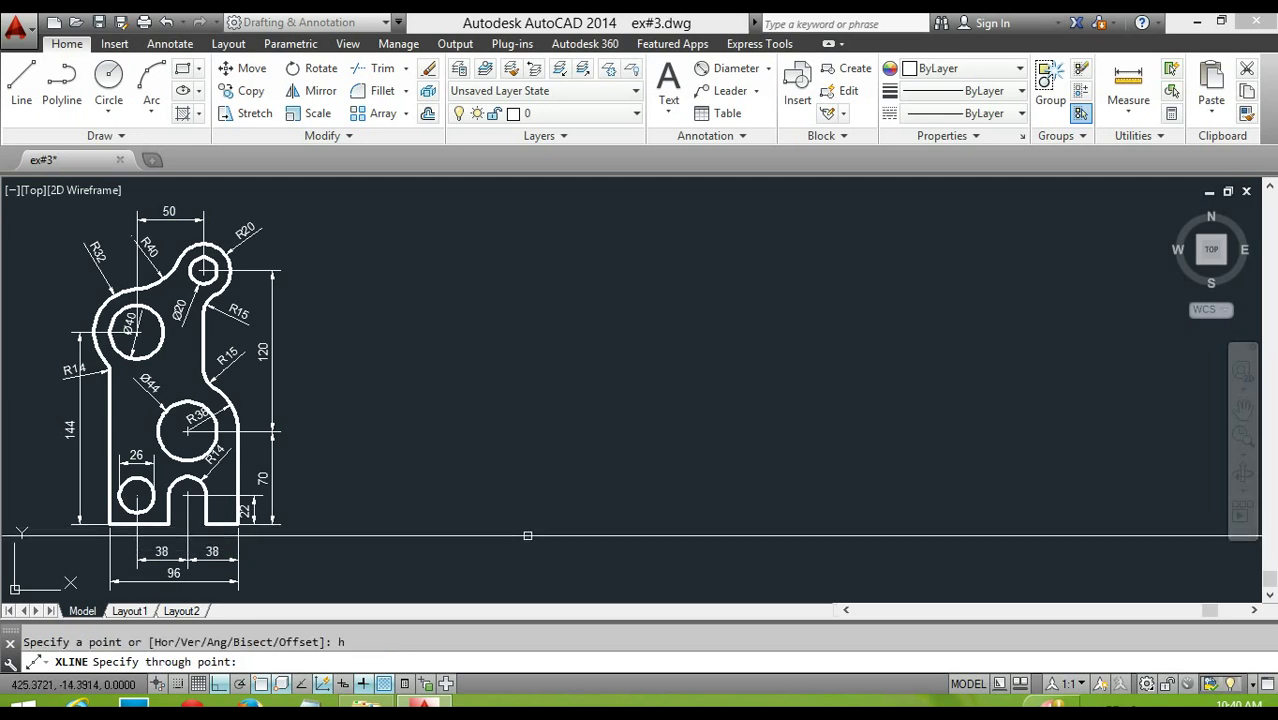
pyautogui.click(527, 536)
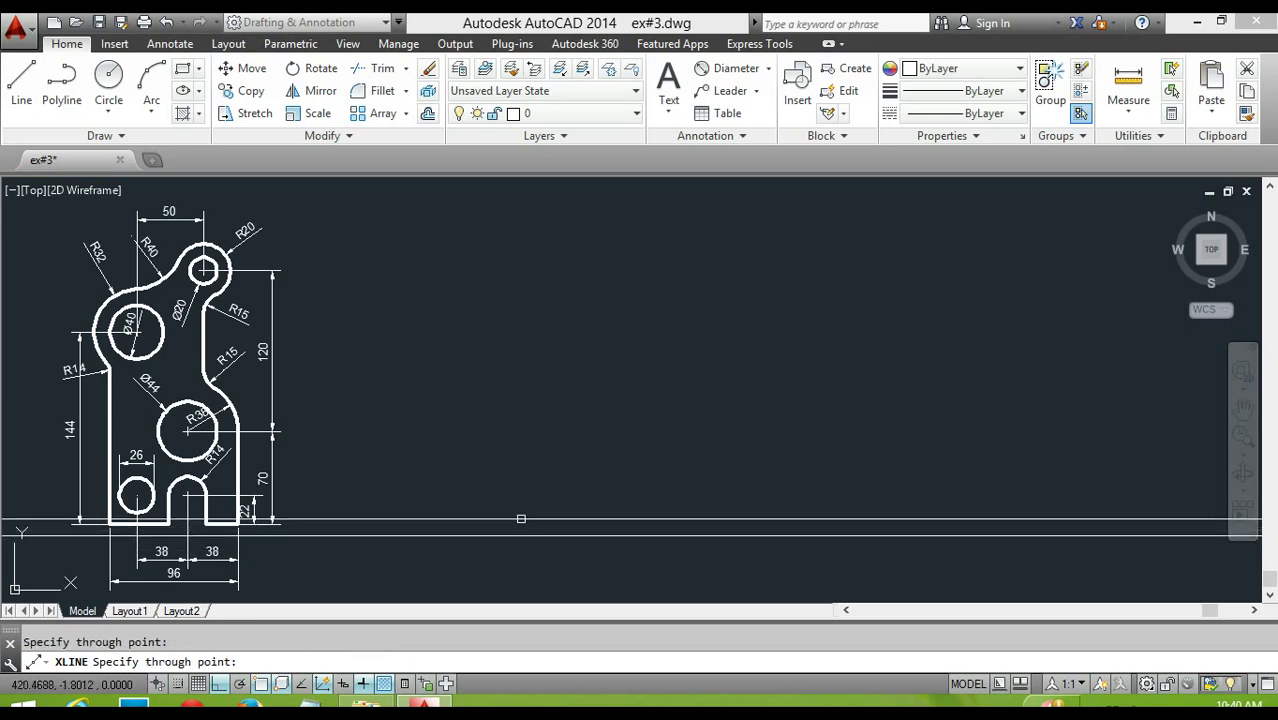
pyautogui.press('Escape')
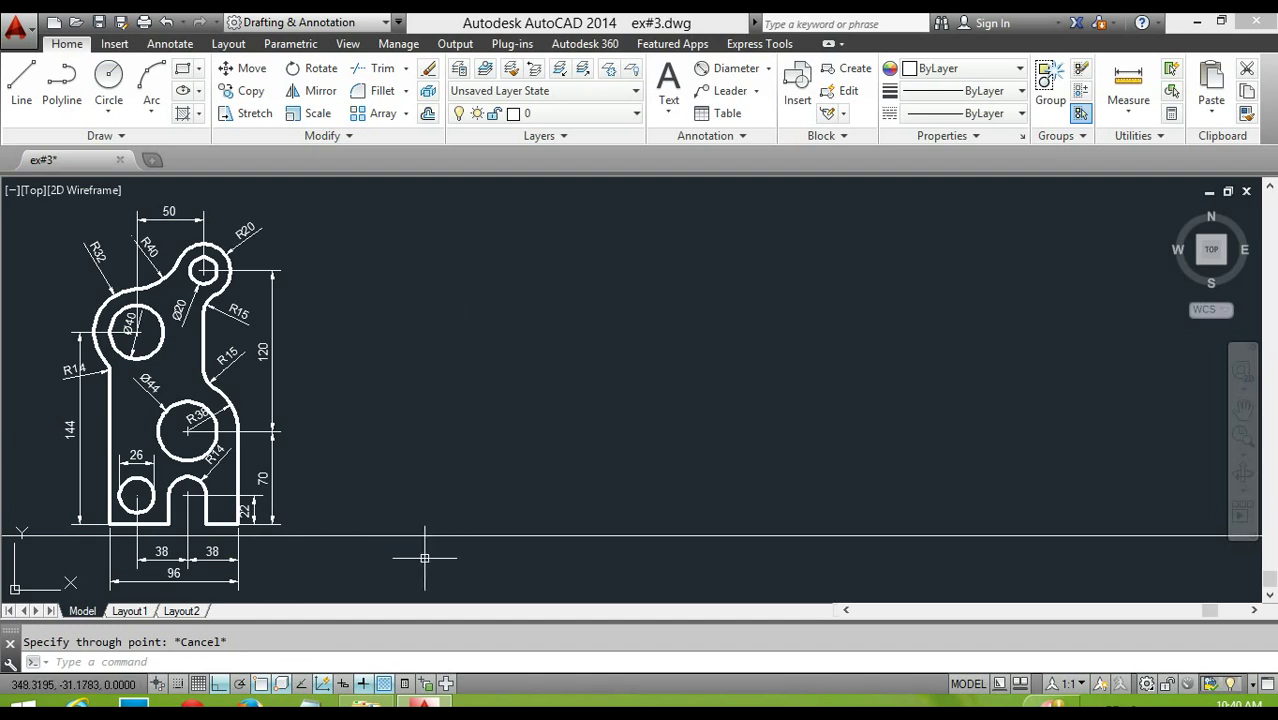
# Step: Place a vertical construction line to the right of the bracket
pyautogui.write('xl')
pyautogui.press('Return')
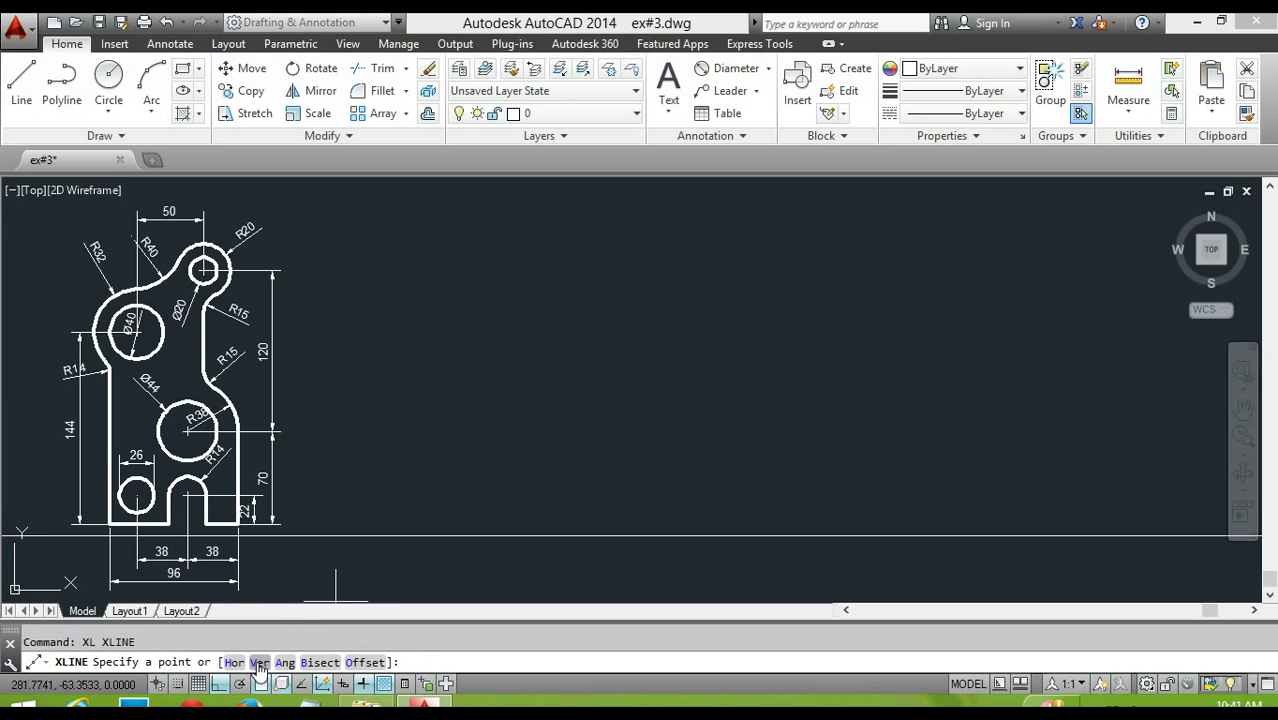
pyautogui.write('v')
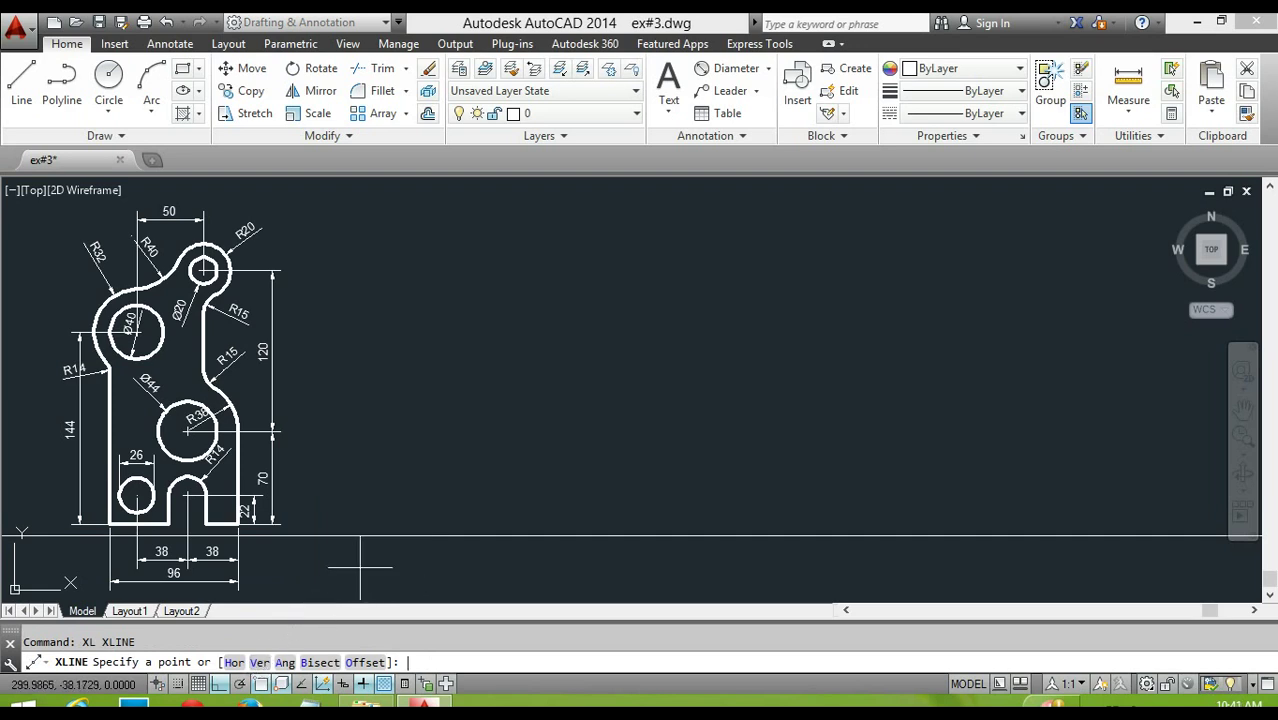
pyautogui.press('Return')
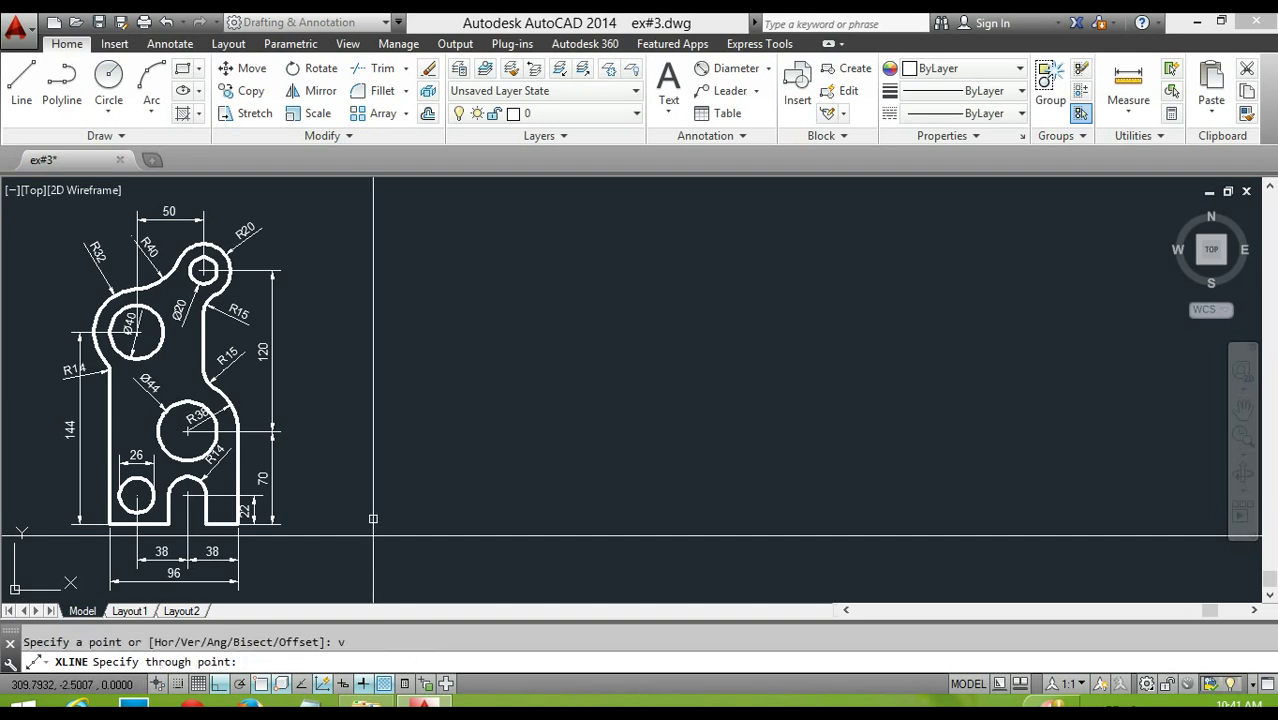
pyautogui.click(370, 479)
pyautogui.press('Escape')
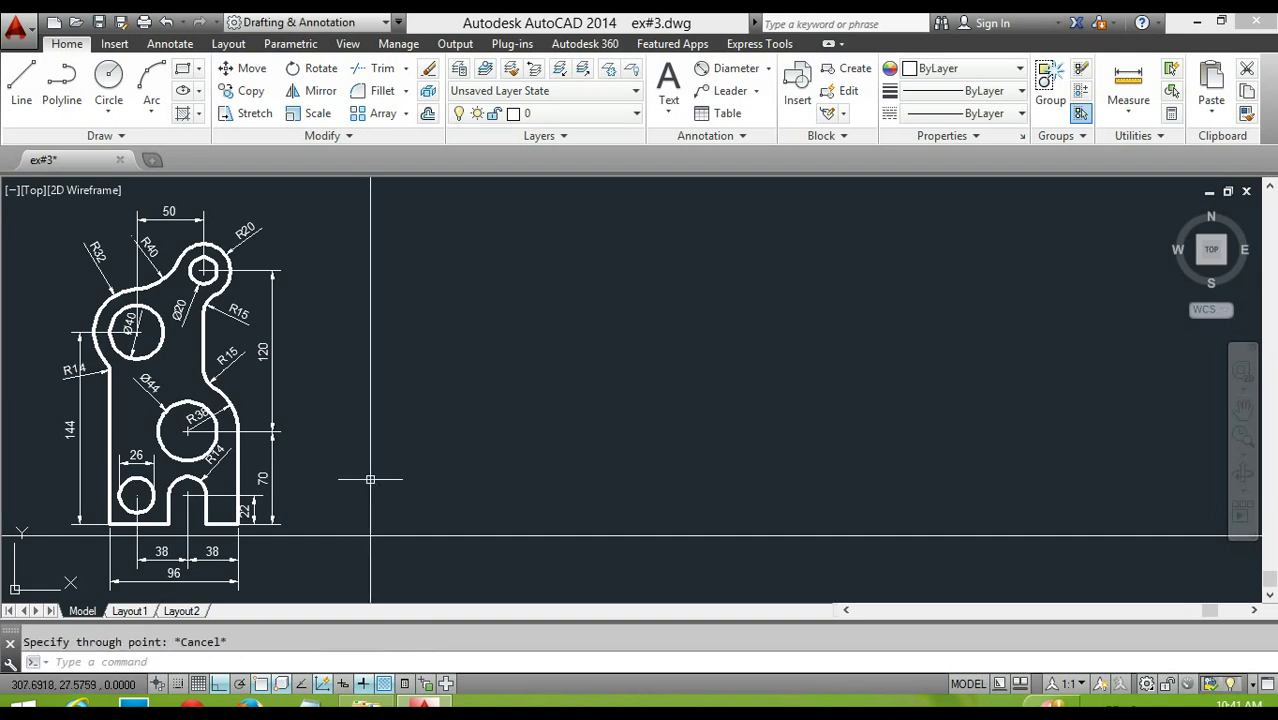
pyautogui.moveTo(405, 527); pyautogui.dragTo(518, 470, button='middle')
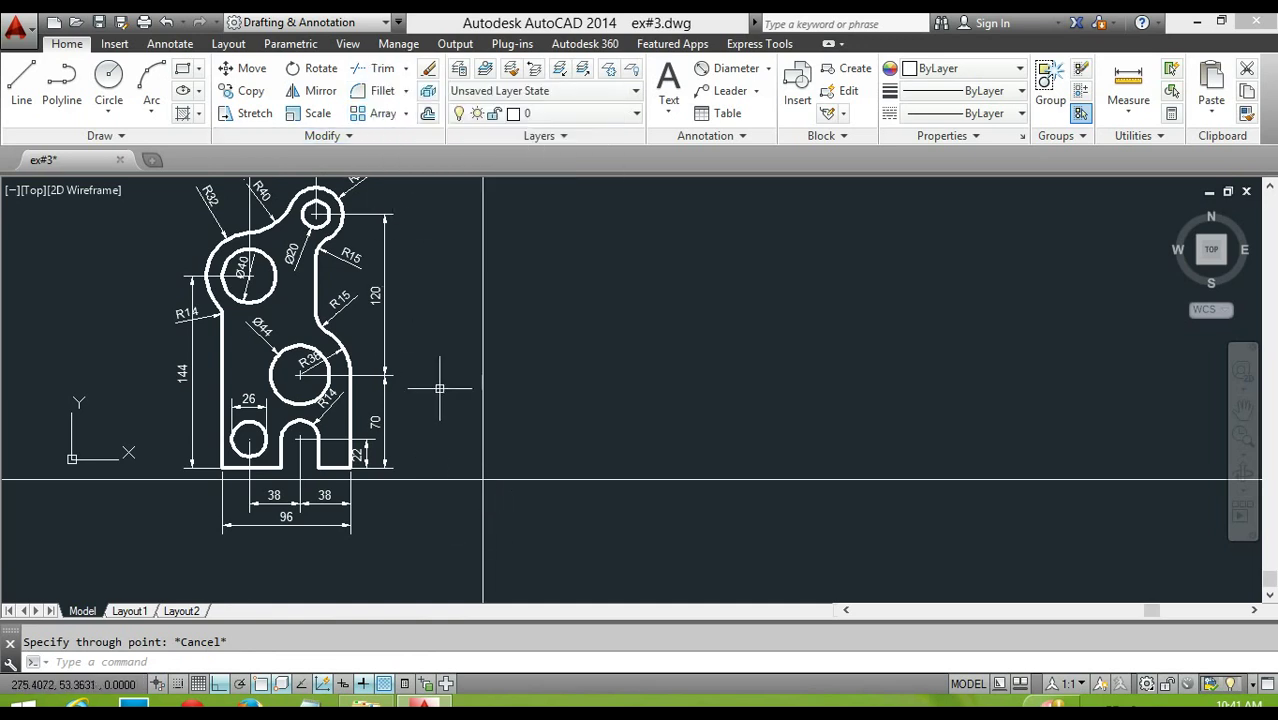
# Step: Trim the vertical and horizontal construction lines against each other to form a corner
pyautogui.write('tr')
pyautogui.press('Return')
pyautogui.click(519, 456)
pyautogui.click(470, 508)
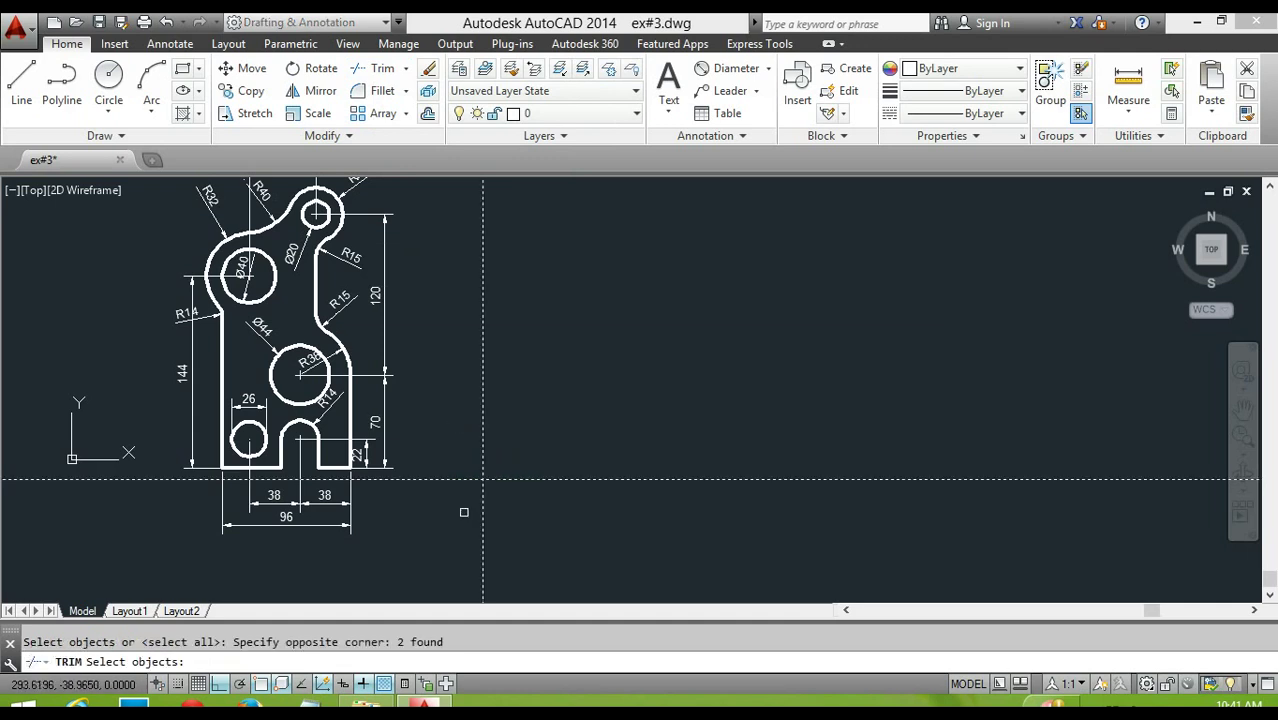
pyautogui.press('Return')
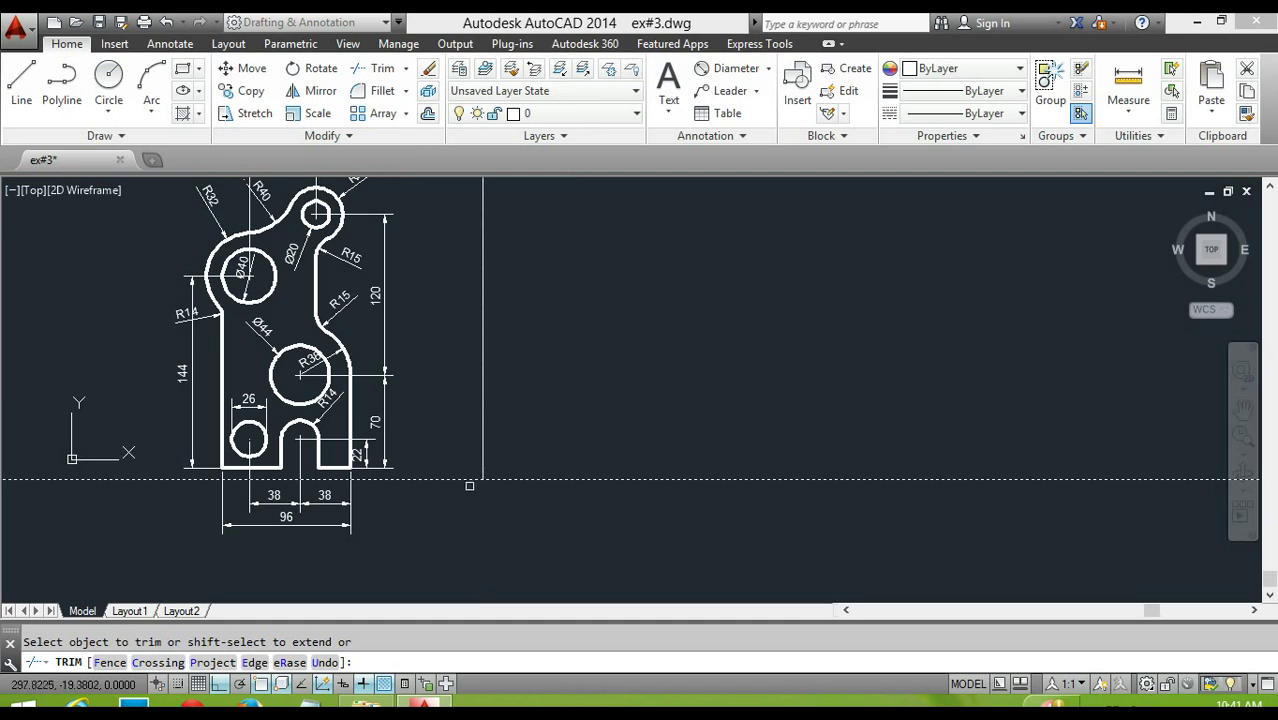
pyautogui.press('Escape')
pyautogui.moveTo(465, 457); pyautogui.dragTo(428, 490, button='middle')
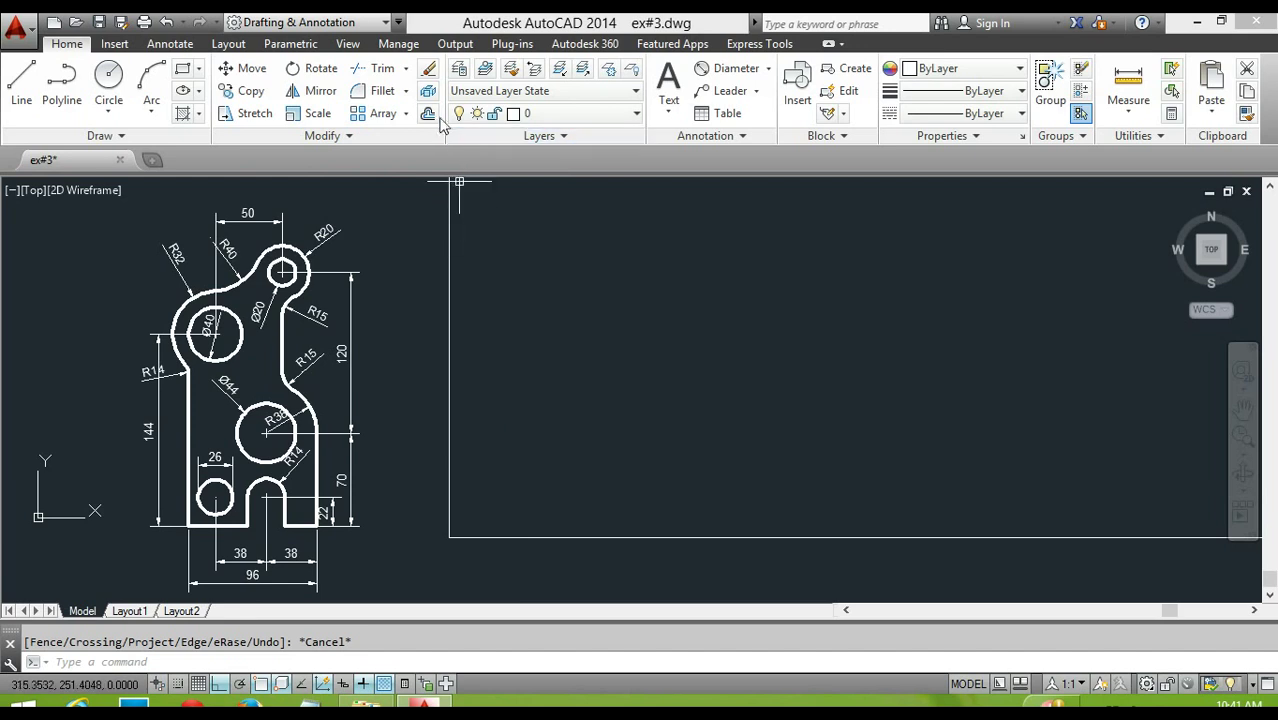
# Step: Offset the vertical line 96 to the right to form the outline's other side
pyautogui.write('o')
pyautogui.press('Return')
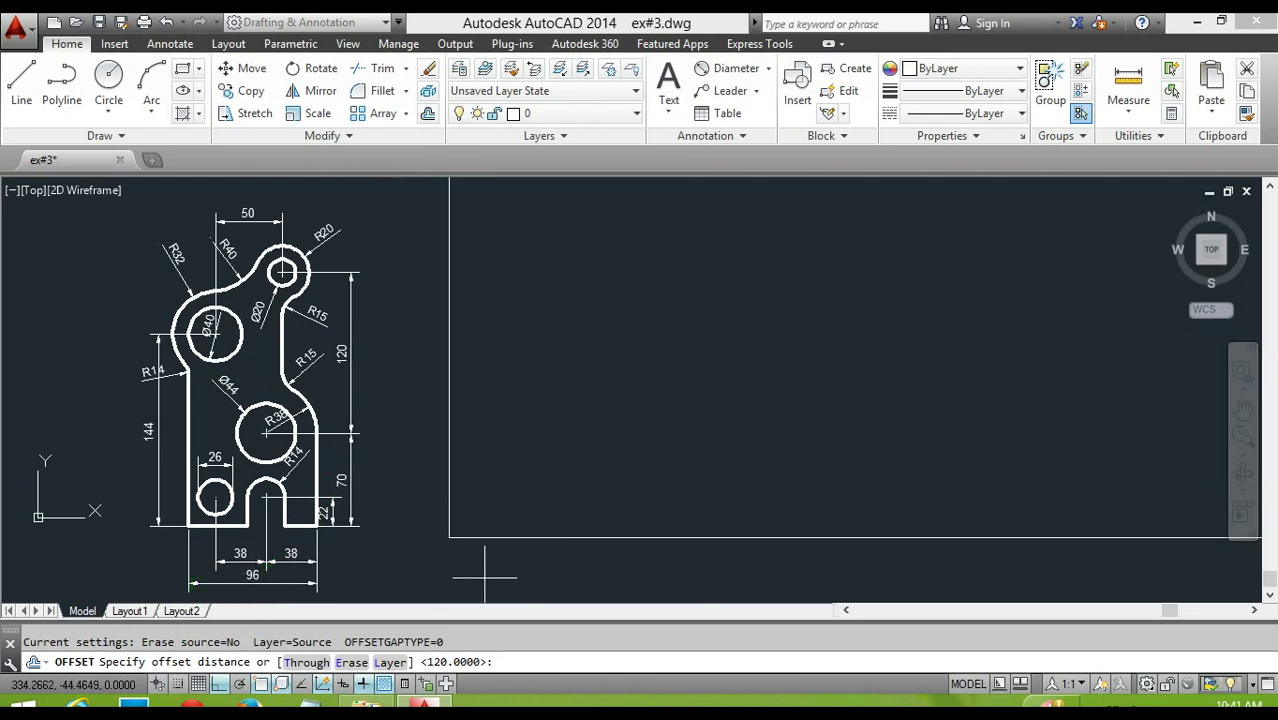
pyautogui.write('63')
pyautogui.press('BackSpace')
pyautogui.press('BackSpace')
pyautogui.write('96')
pyautogui.press('Return')
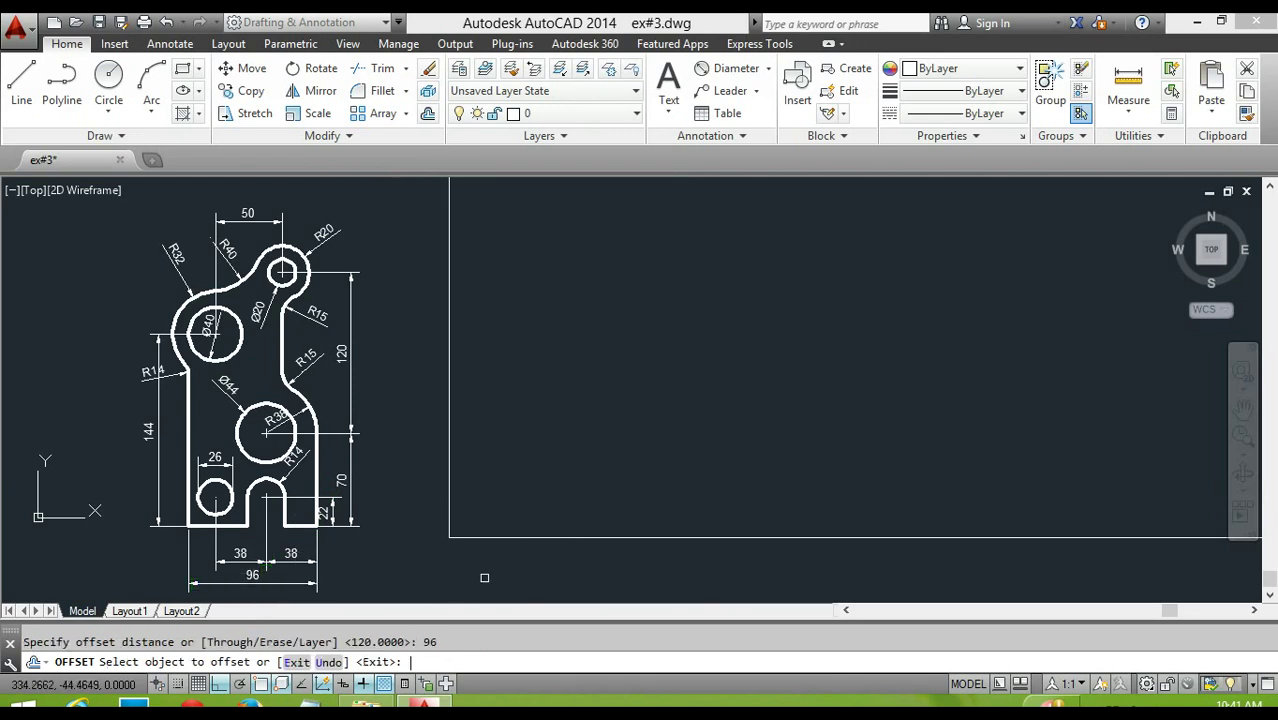
pyautogui.click(449, 466)
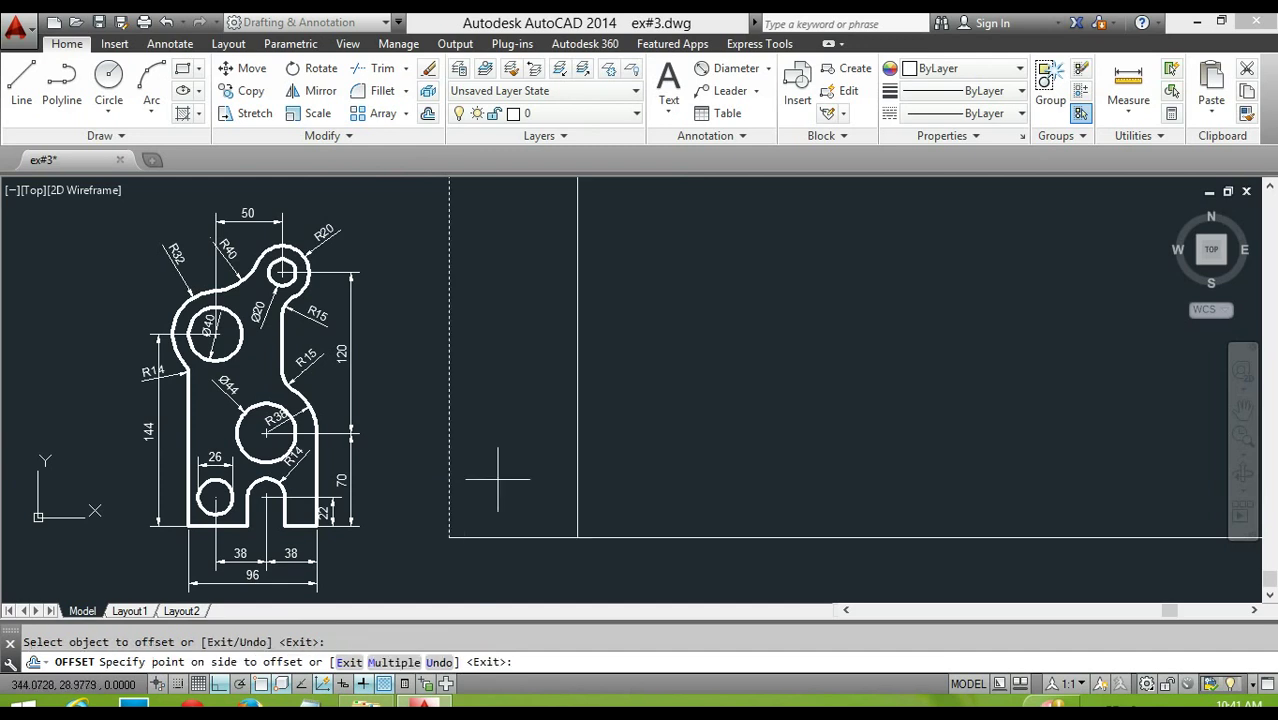
pyautogui.press('Escape')
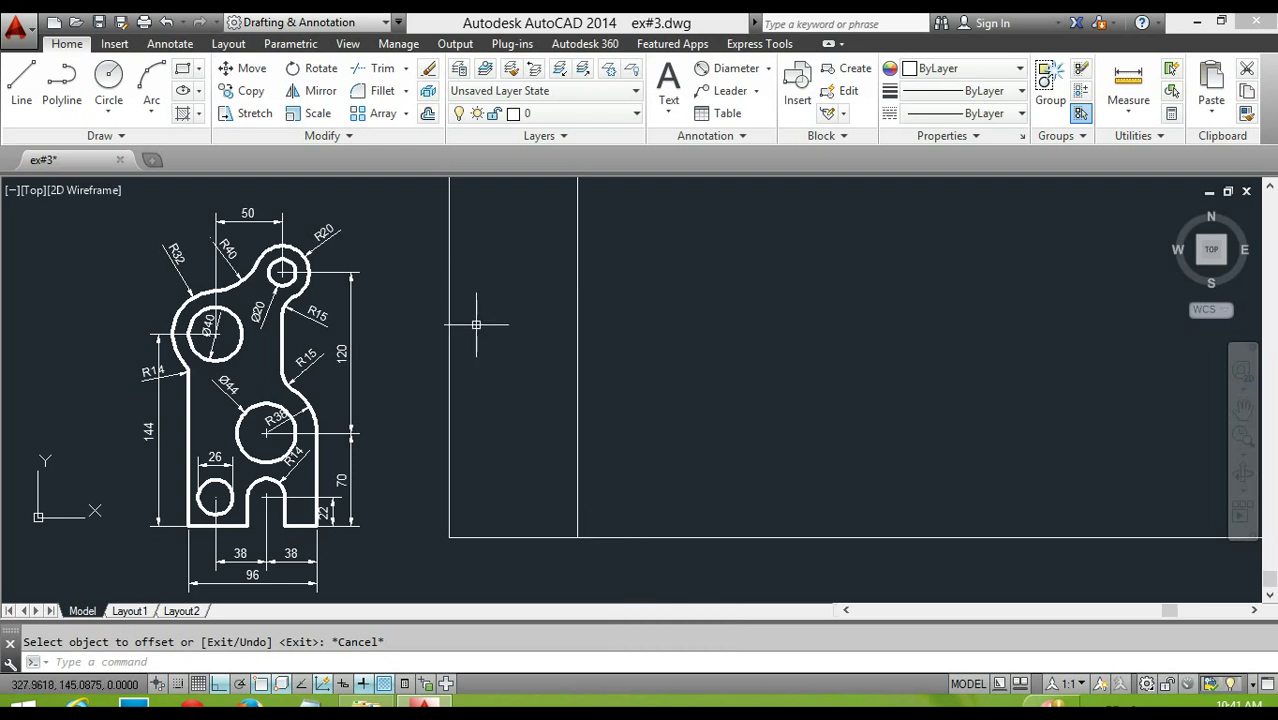
# Step: Trim the base line beyond the new 96-wide edge
pyautogui.write('tr')
pyautogui.press('Return')
pyautogui.press('Return')
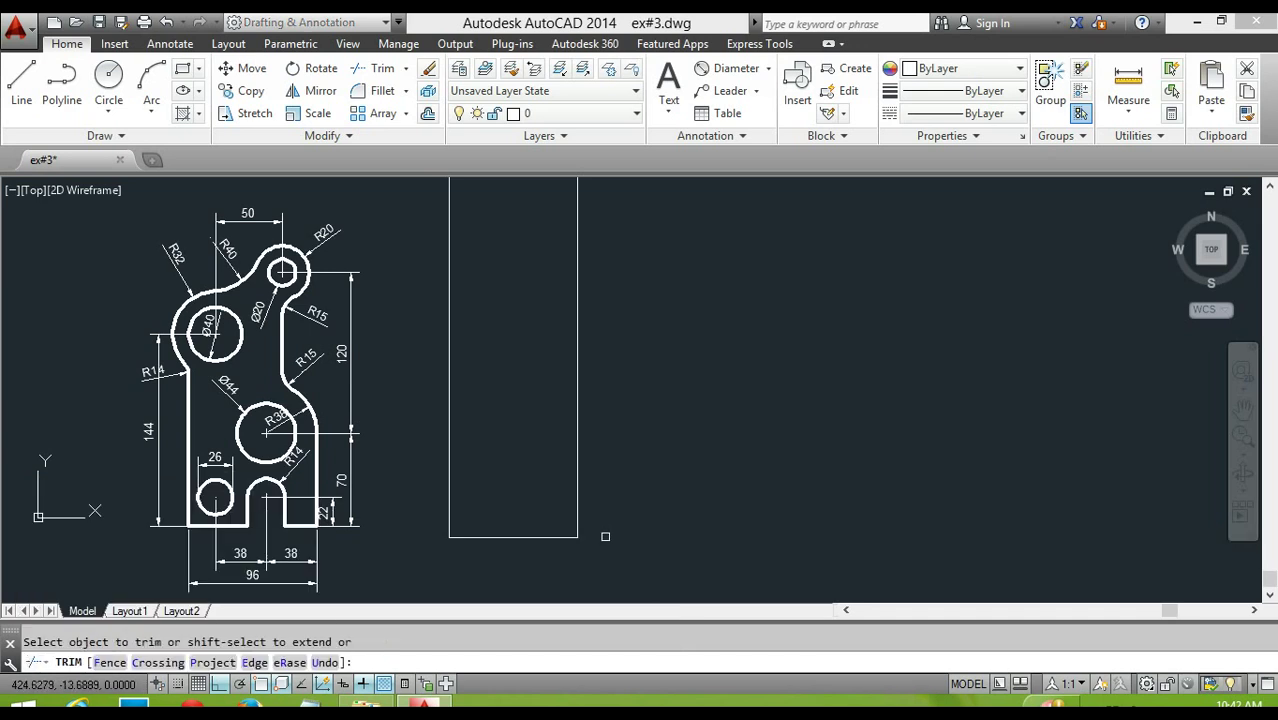
pyautogui.press('Escape')
pyautogui.moveTo(484, 526); pyautogui.dragTo(513, 533, button='middle')
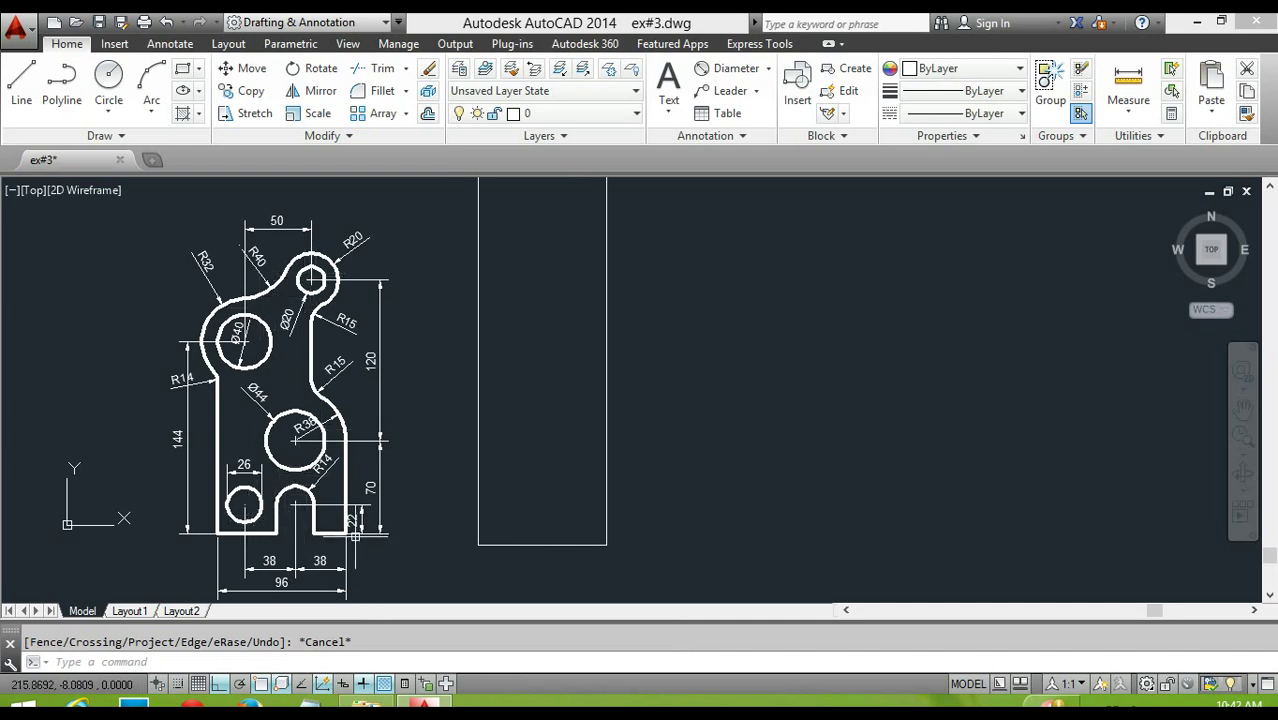
pyautogui.moveTo(321, 535); pyautogui.dragTo(357, 490, button='middle')
pyautogui.scroll(3, 357, 490)
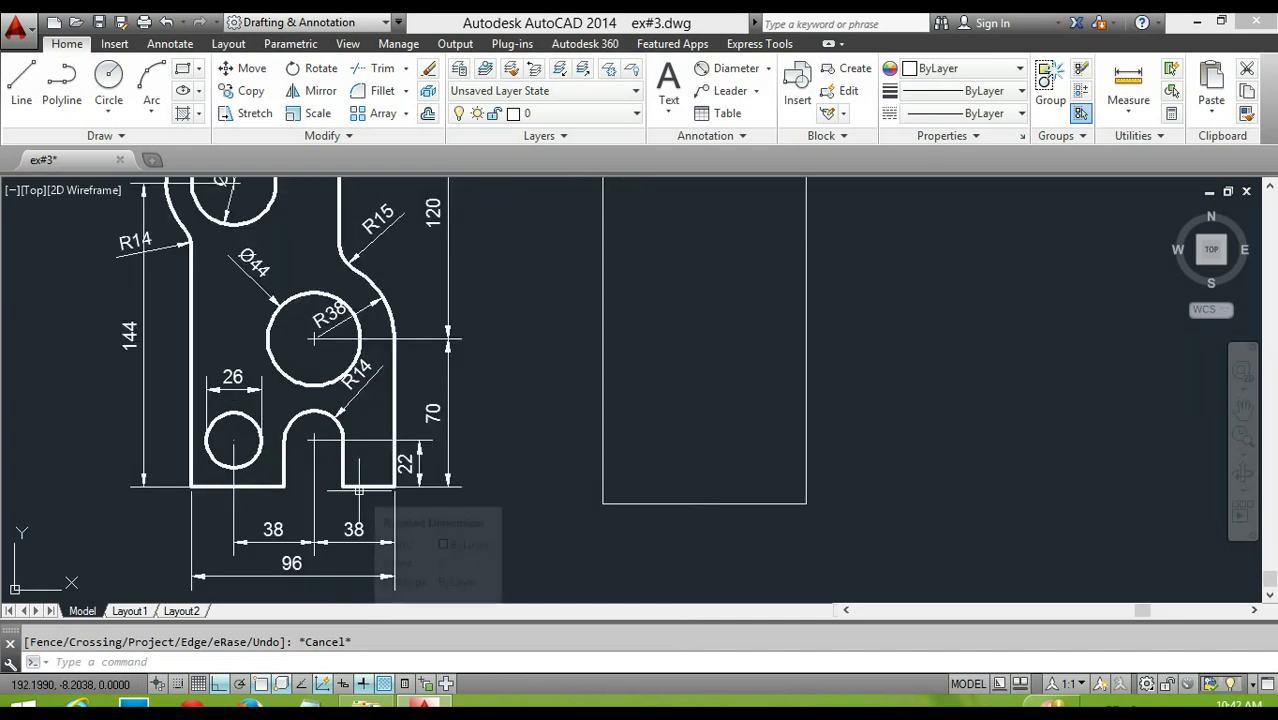
pyautogui.scroll(2, 357, 490)
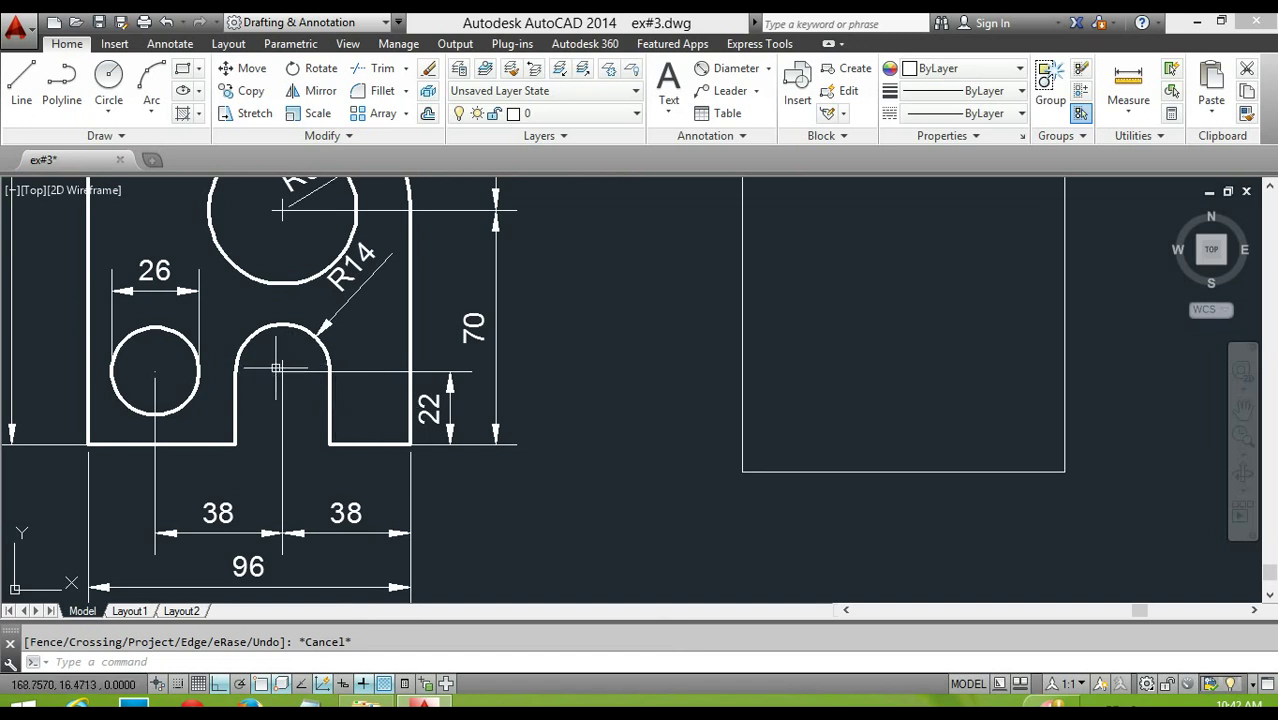
pyautogui.scroll(-1, 442, 413)
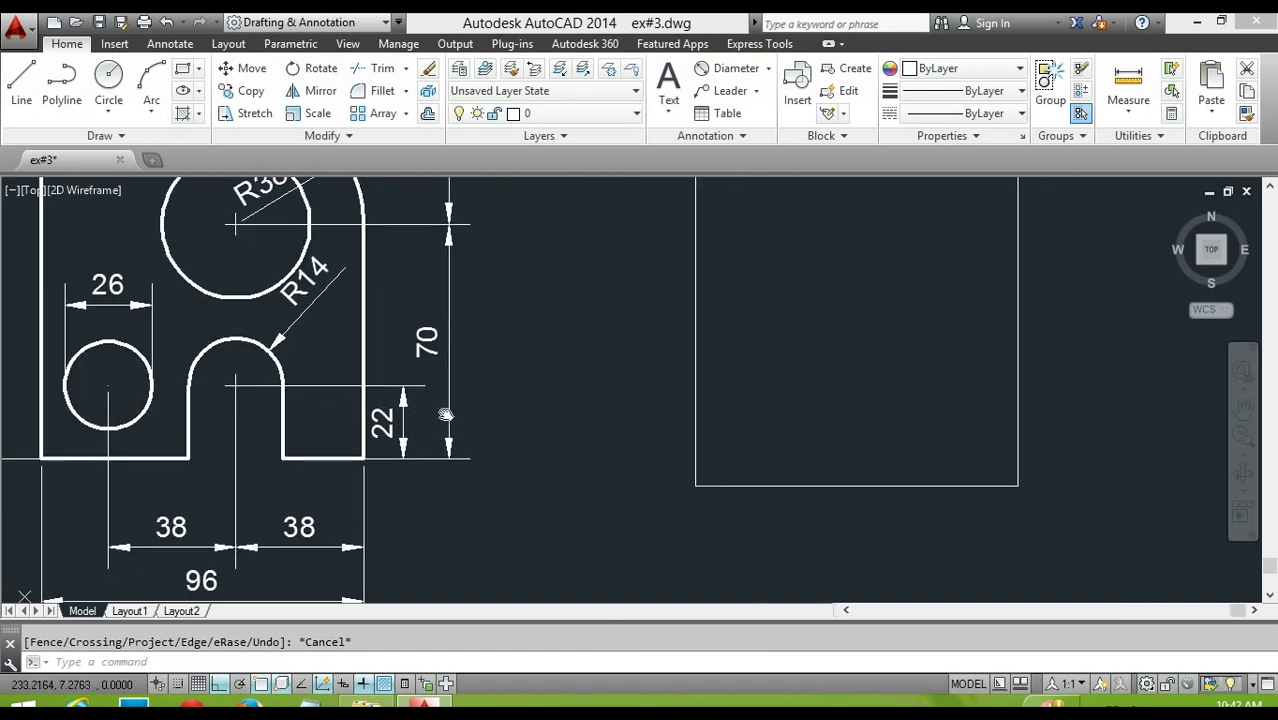
pyautogui.scroll(-1, 535, 435)
pyautogui.moveTo(543, 443); pyautogui.dragTo(527, 458, button='middle')
pyautogui.write('o')
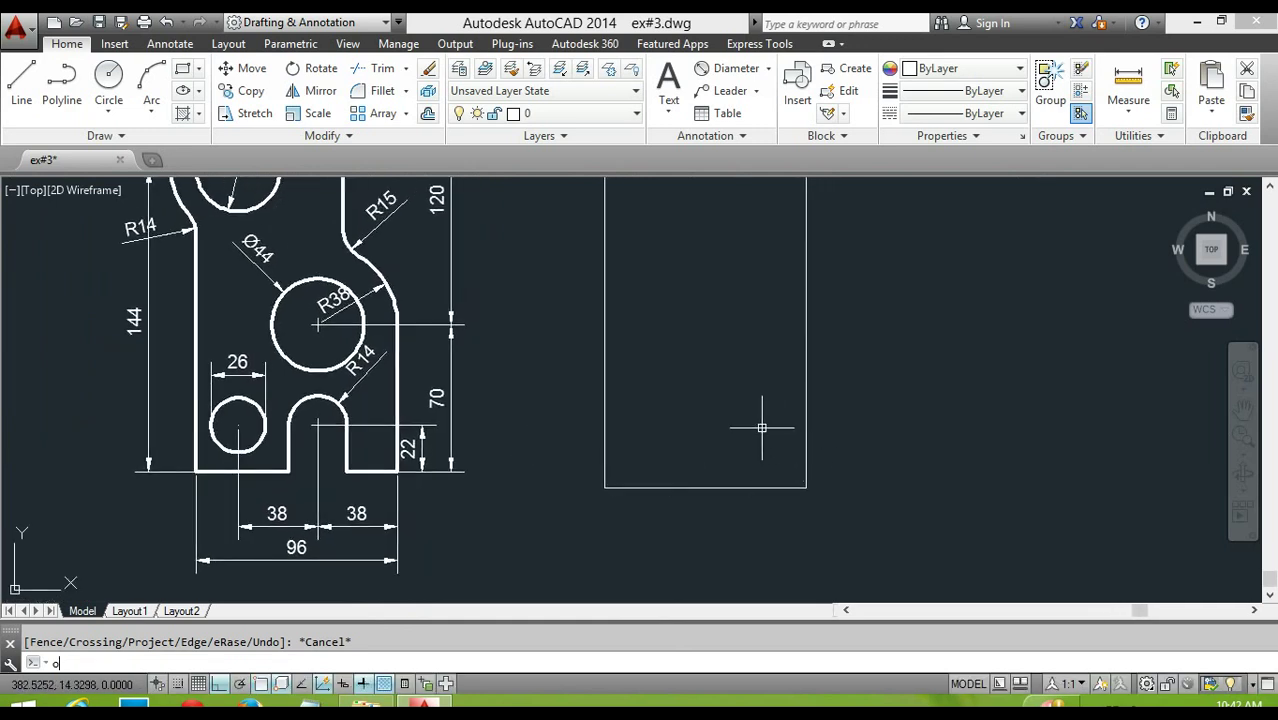
# Step: Offset the outline's right edge 38 inward as a vertical construction line
pyautogui.press('Return')
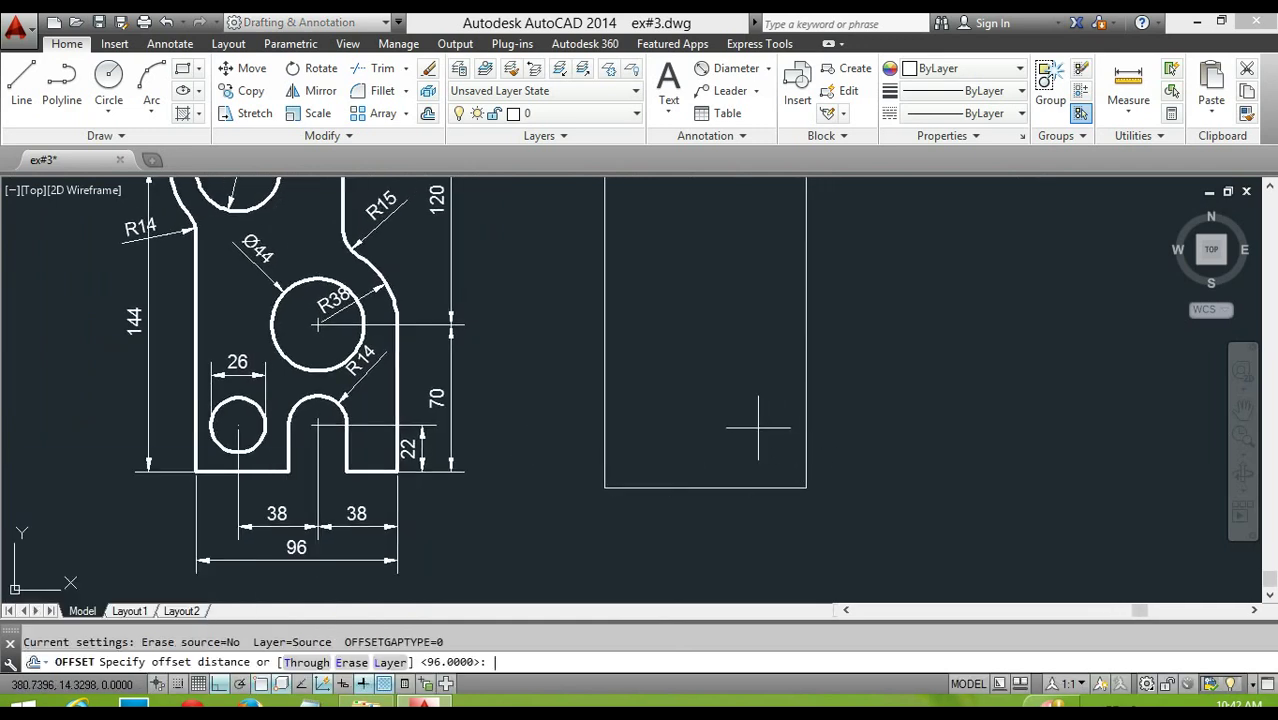
pyautogui.write('38')
pyautogui.press('Return')
pyautogui.click(807, 423)
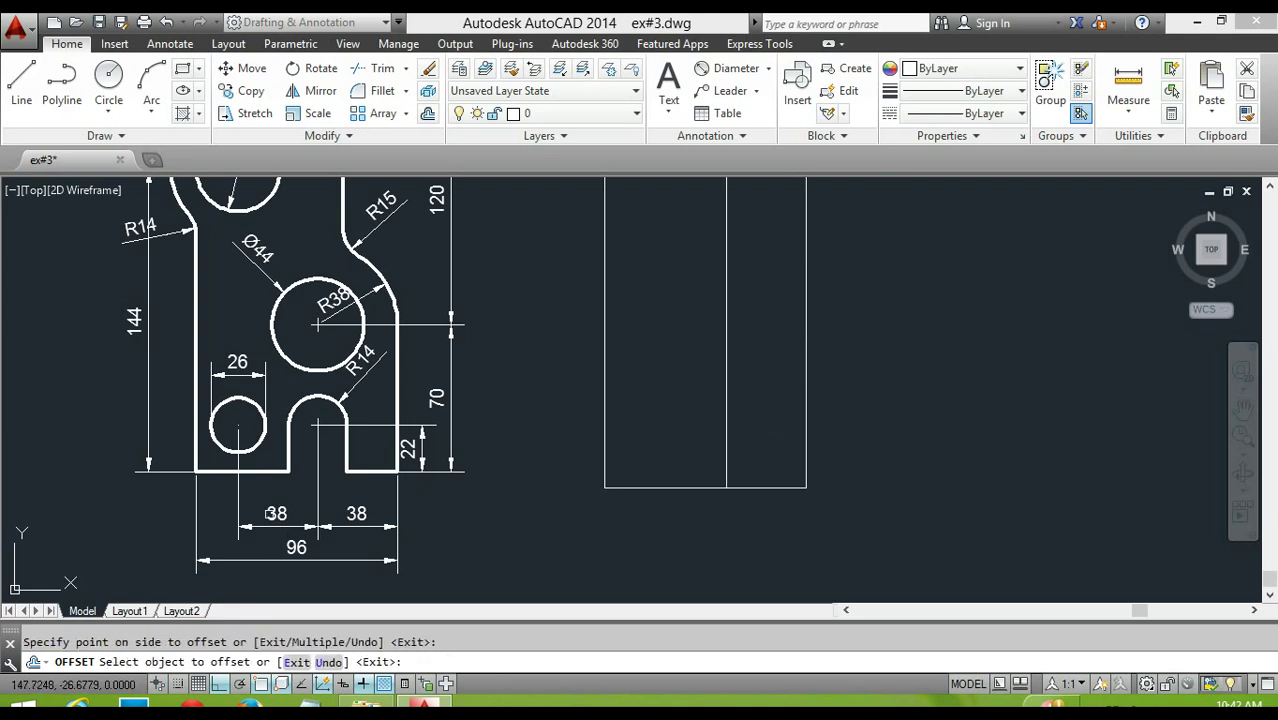
pyautogui.click(728, 416)
pyautogui.click(656, 422)
pyautogui.press('Escape')
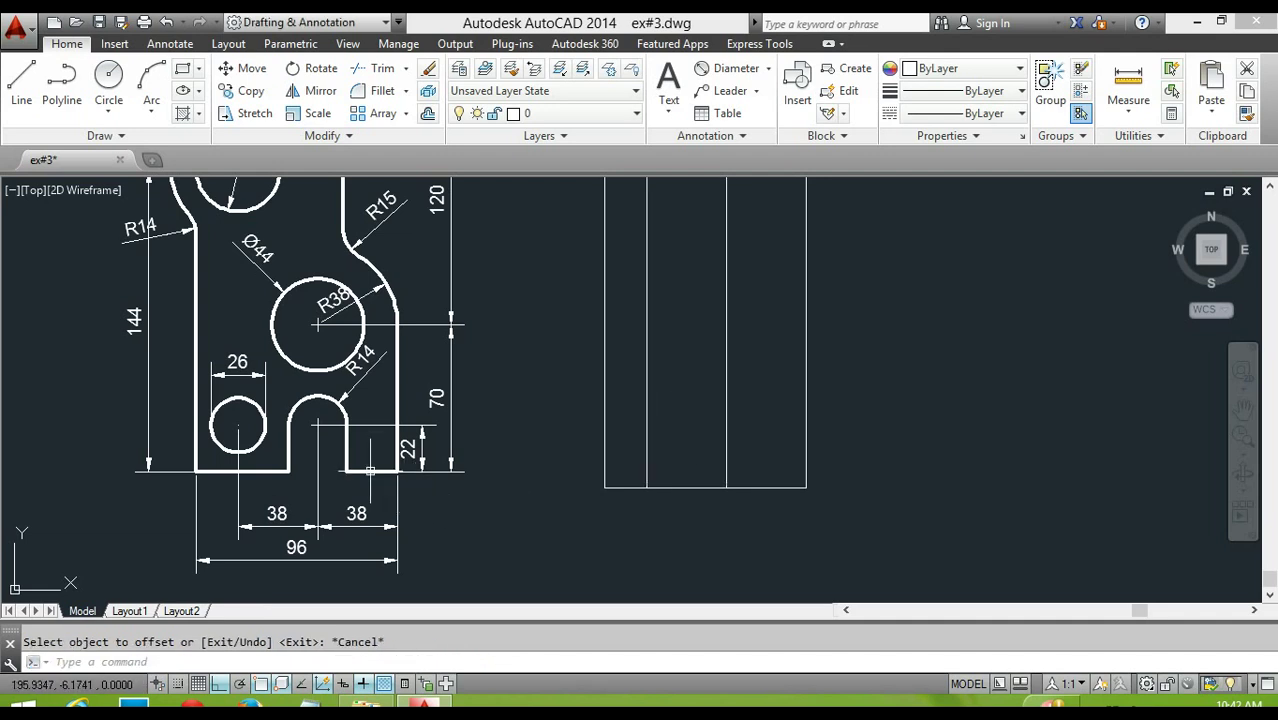
# Step: Offset the bottom edge 22 upward as a horizontal construction line
pyautogui.press('Return')
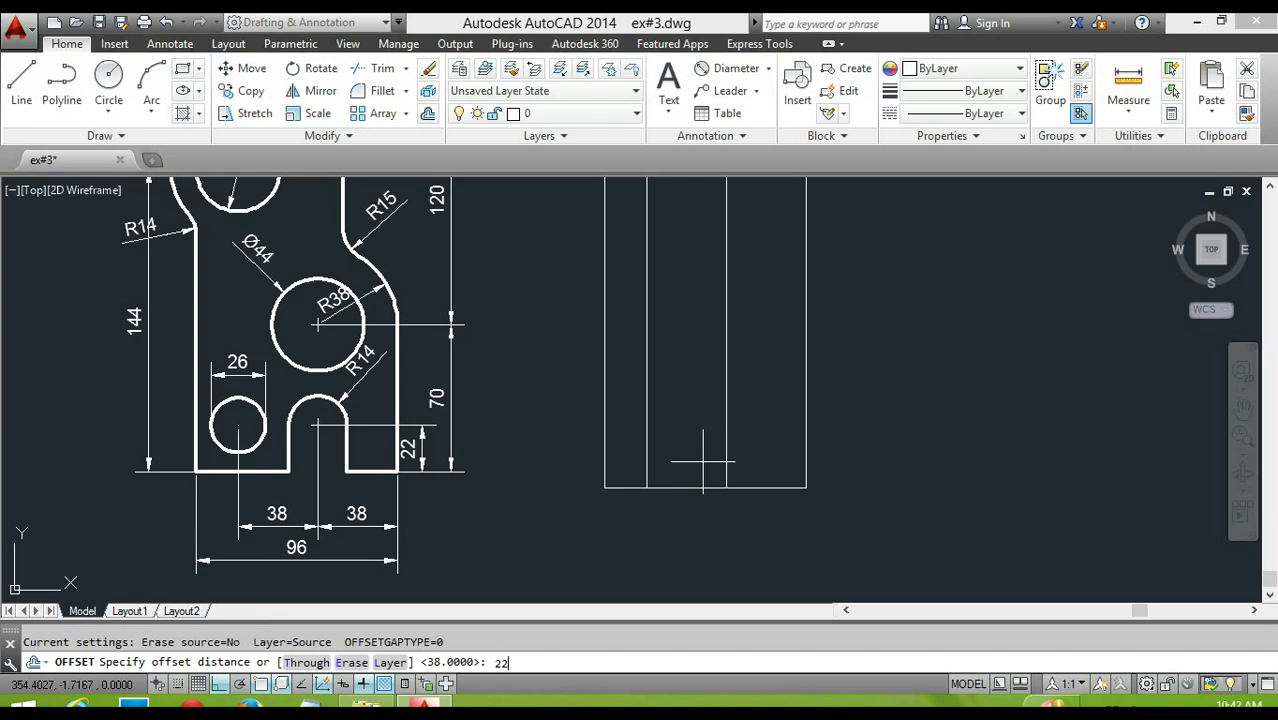
pyautogui.press('Return')
pyautogui.click(704, 488)
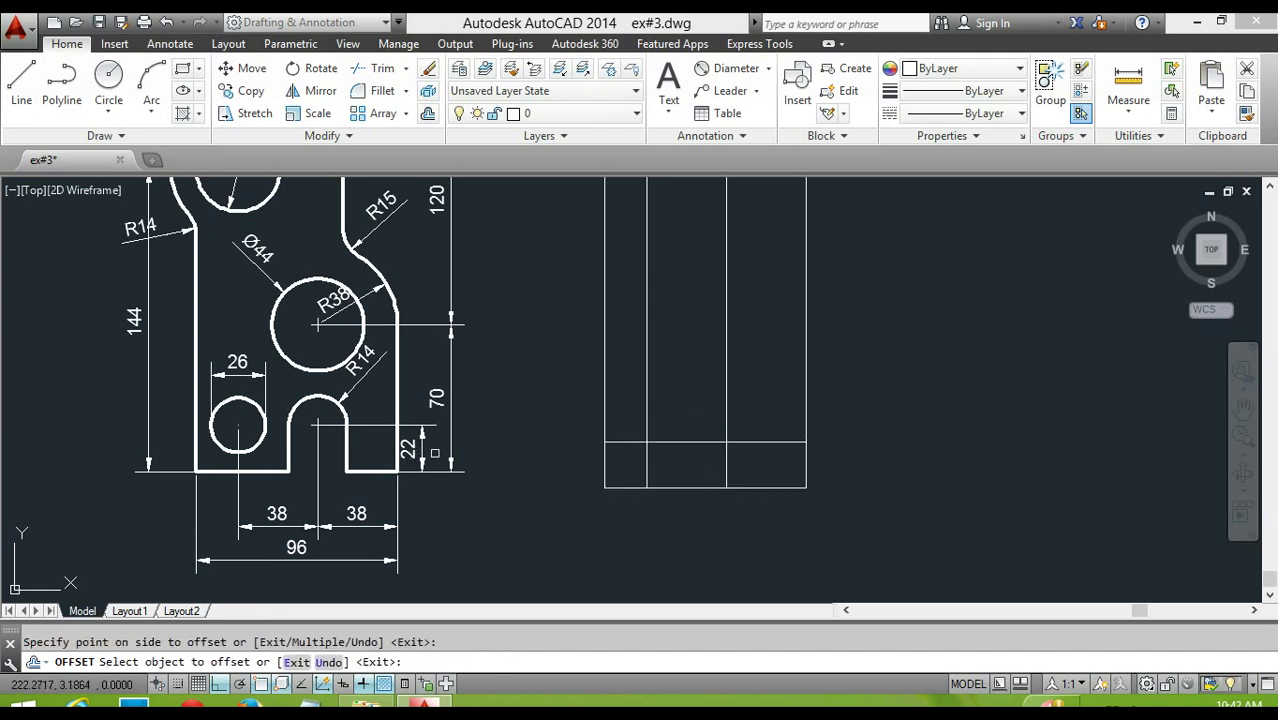
pyautogui.press('Escape')
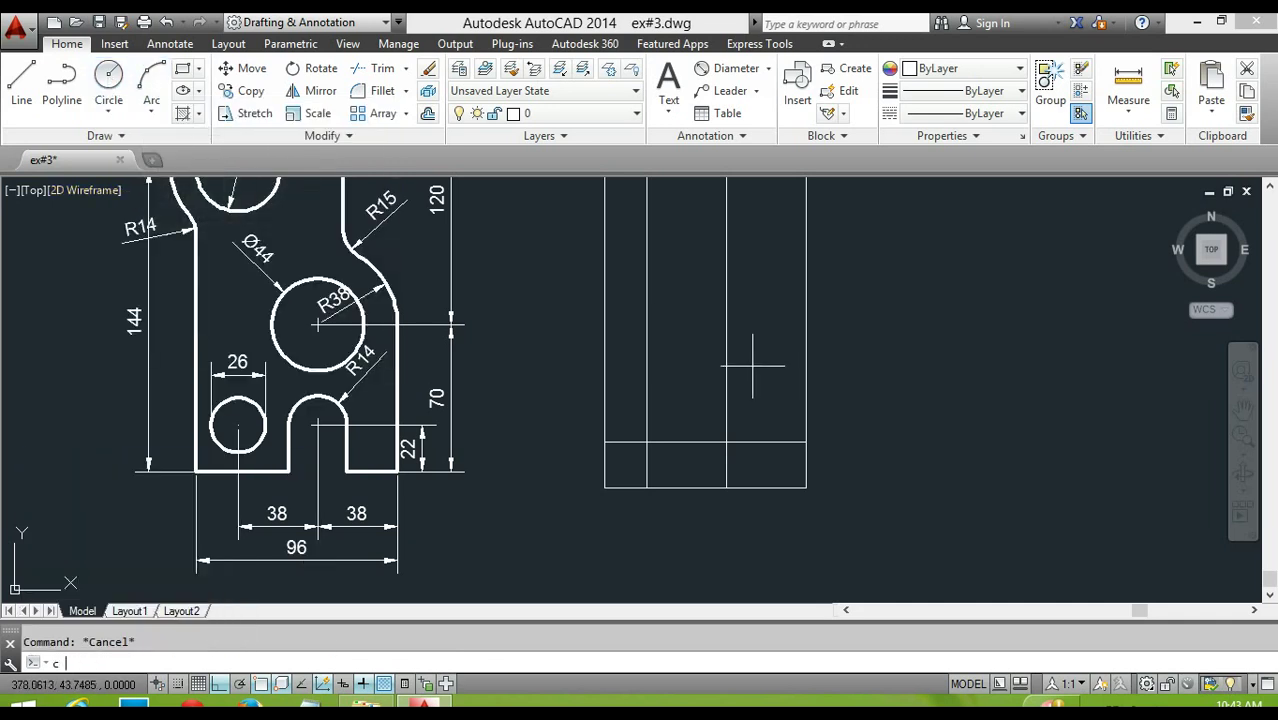
# Step: Draw a radius-14 hole at the right intersection on the 22-high line
pyautogui.press('Return')
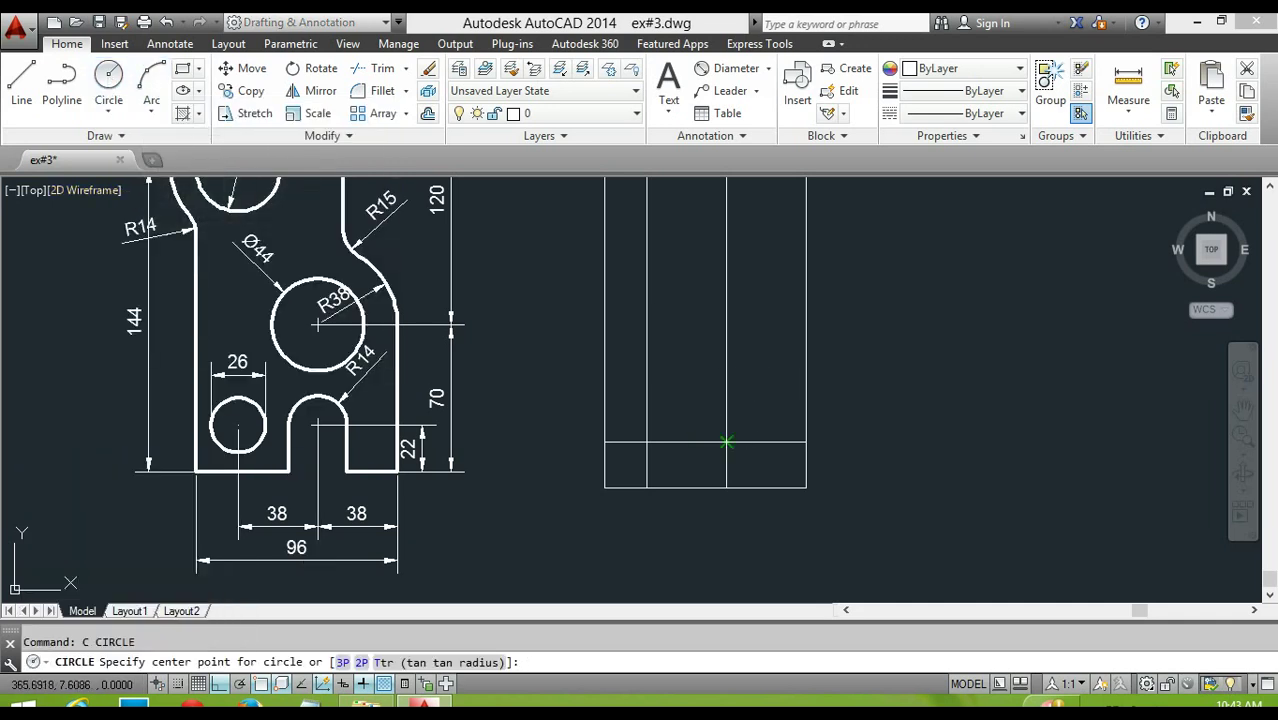
pyautogui.click(726, 441)
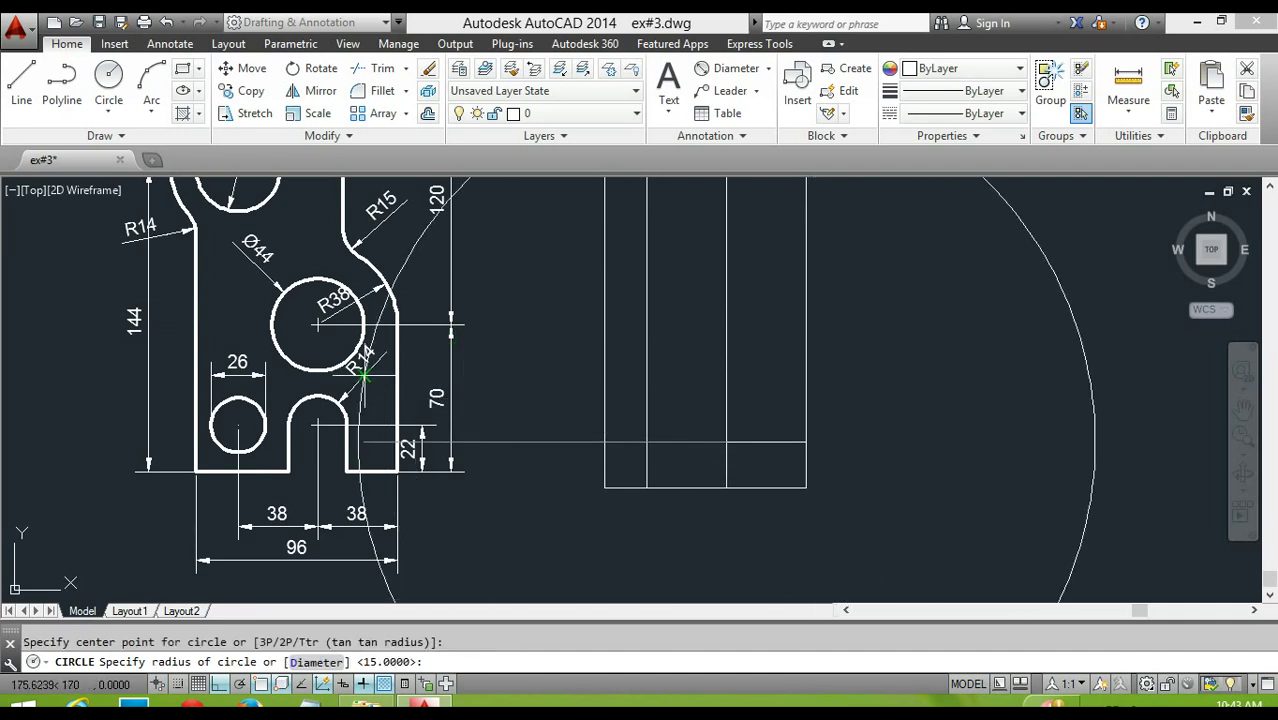
pyautogui.write('14')
pyautogui.press('Return')
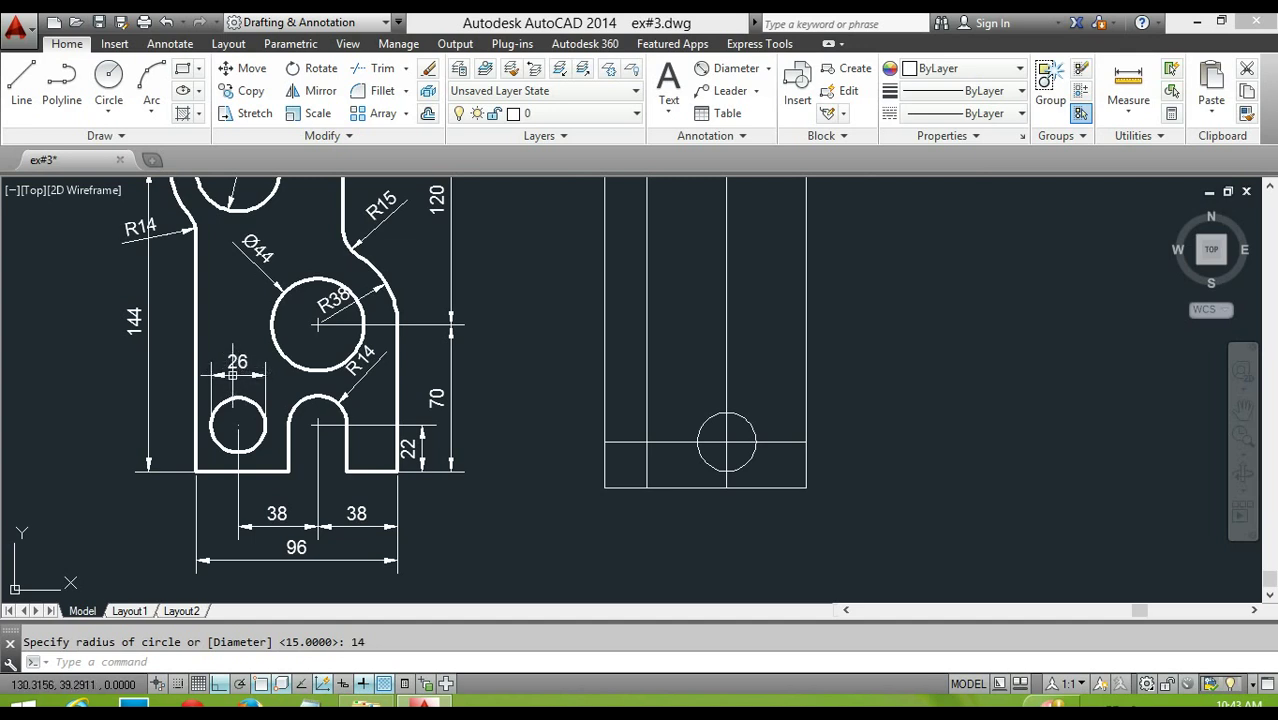
# Step: Draw a 26-diameter hole at the left intersection, then set an offset distance of 70
pyautogui.click(112, 117)
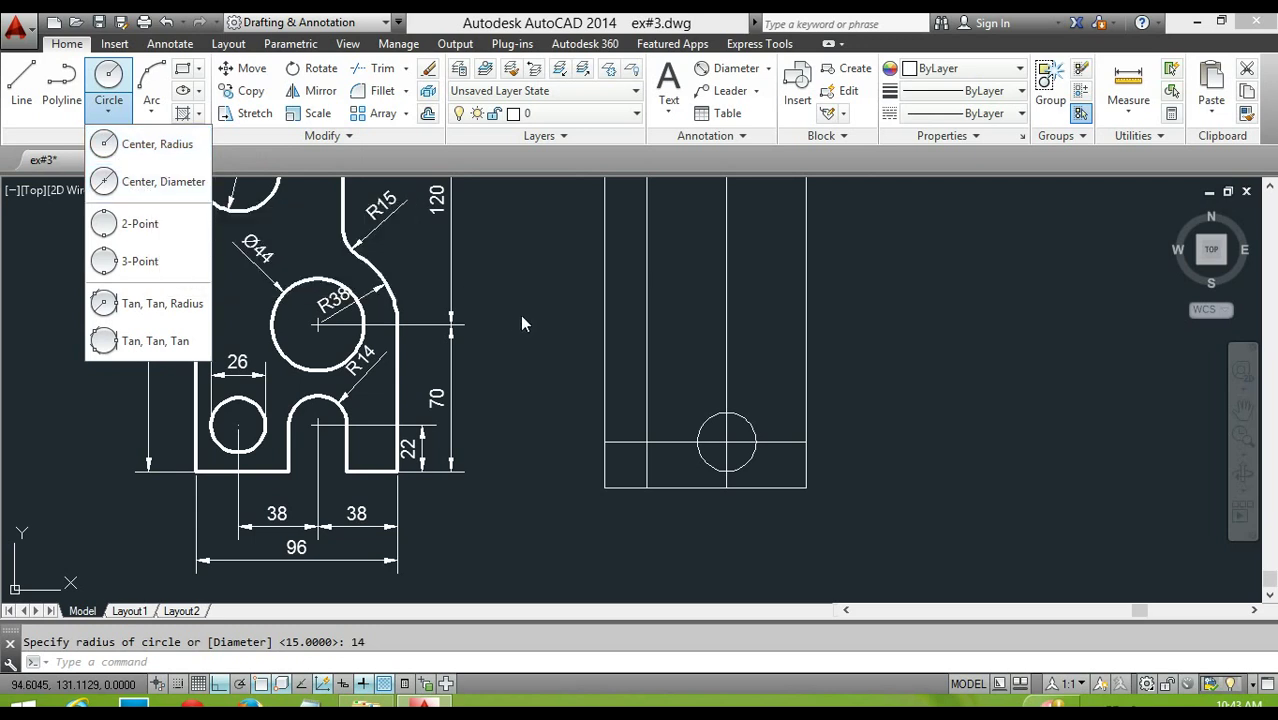
pyautogui.write('c')
pyautogui.press('Return')
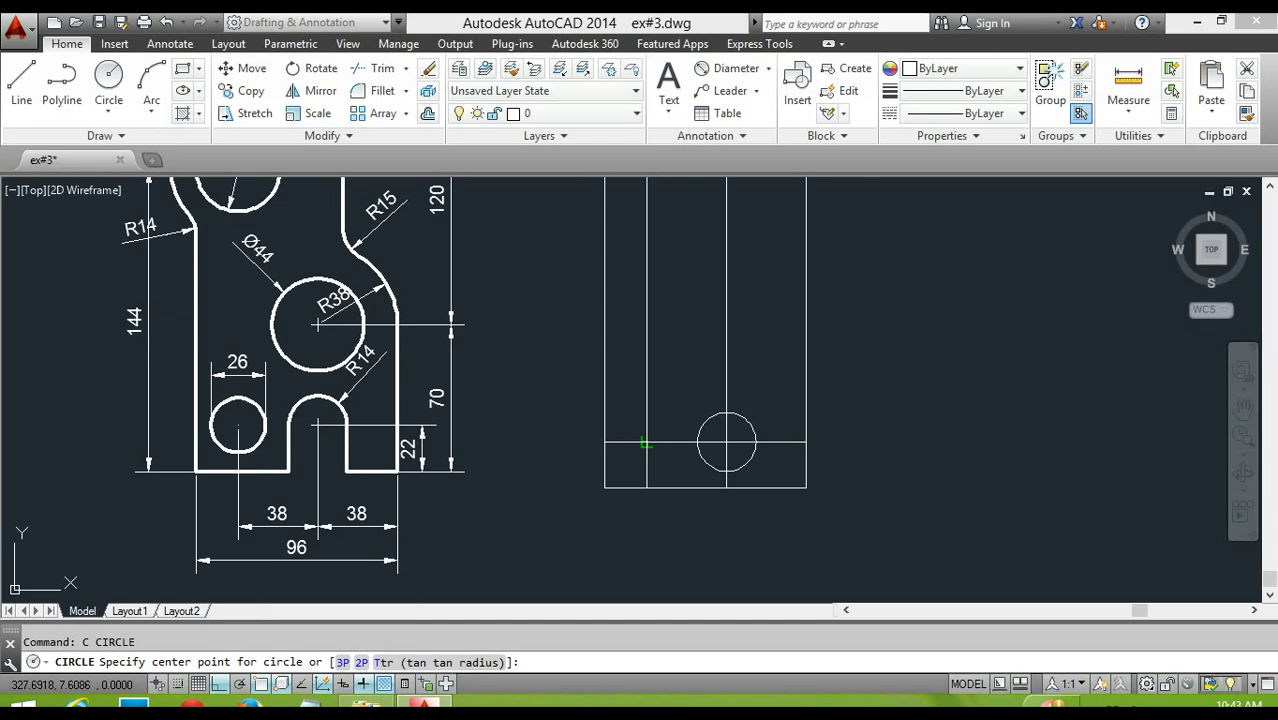
pyautogui.click(646, 443)
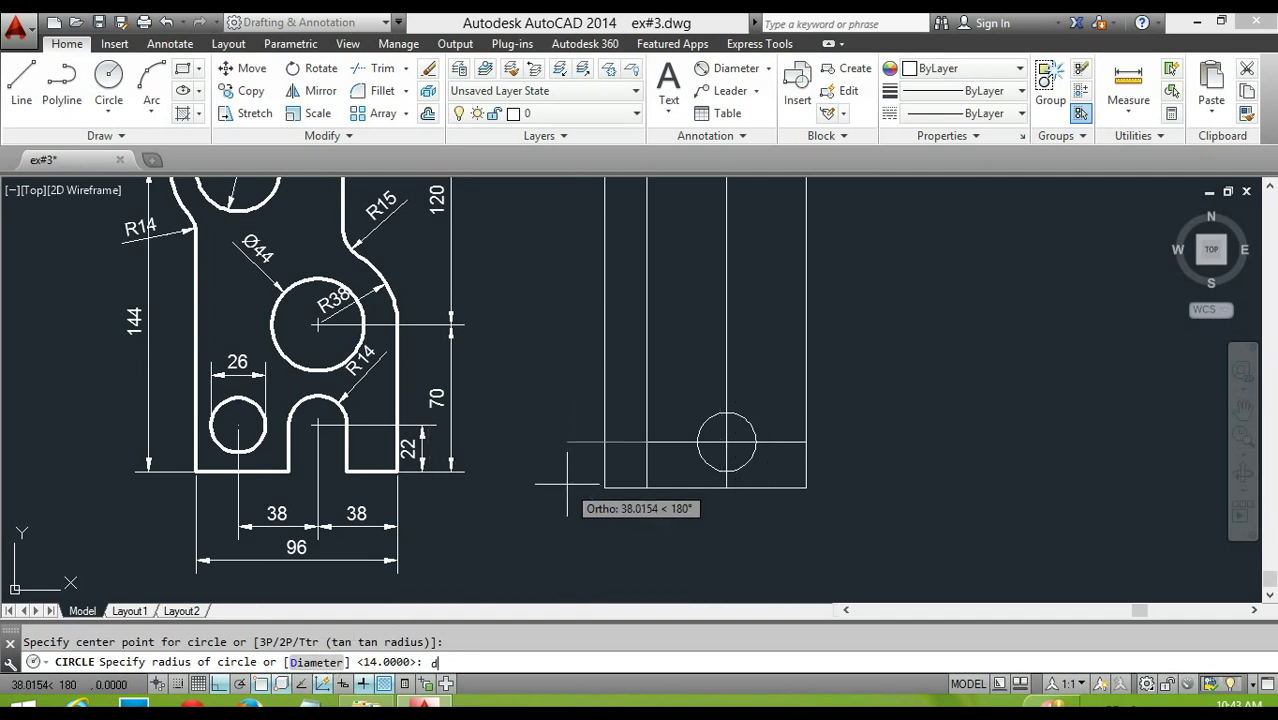
pyautogui.press('Return')
pyautogui.write('26')
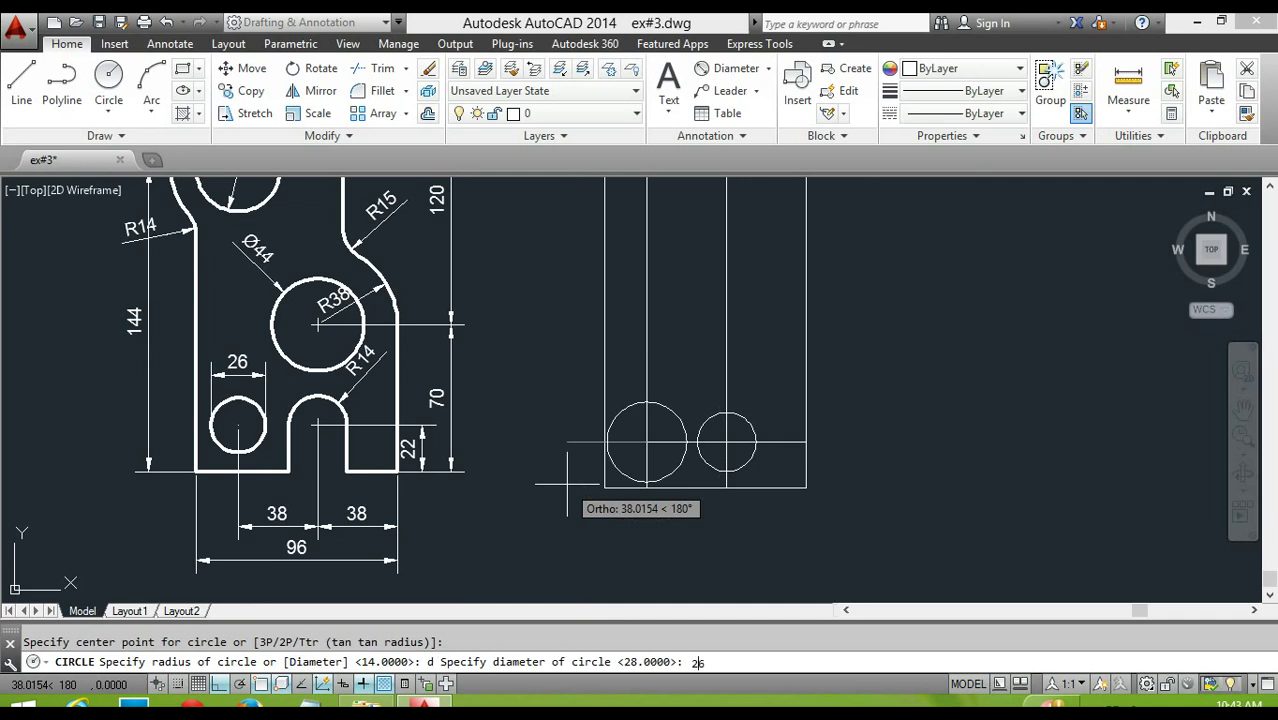
pyautogui.press('Return')
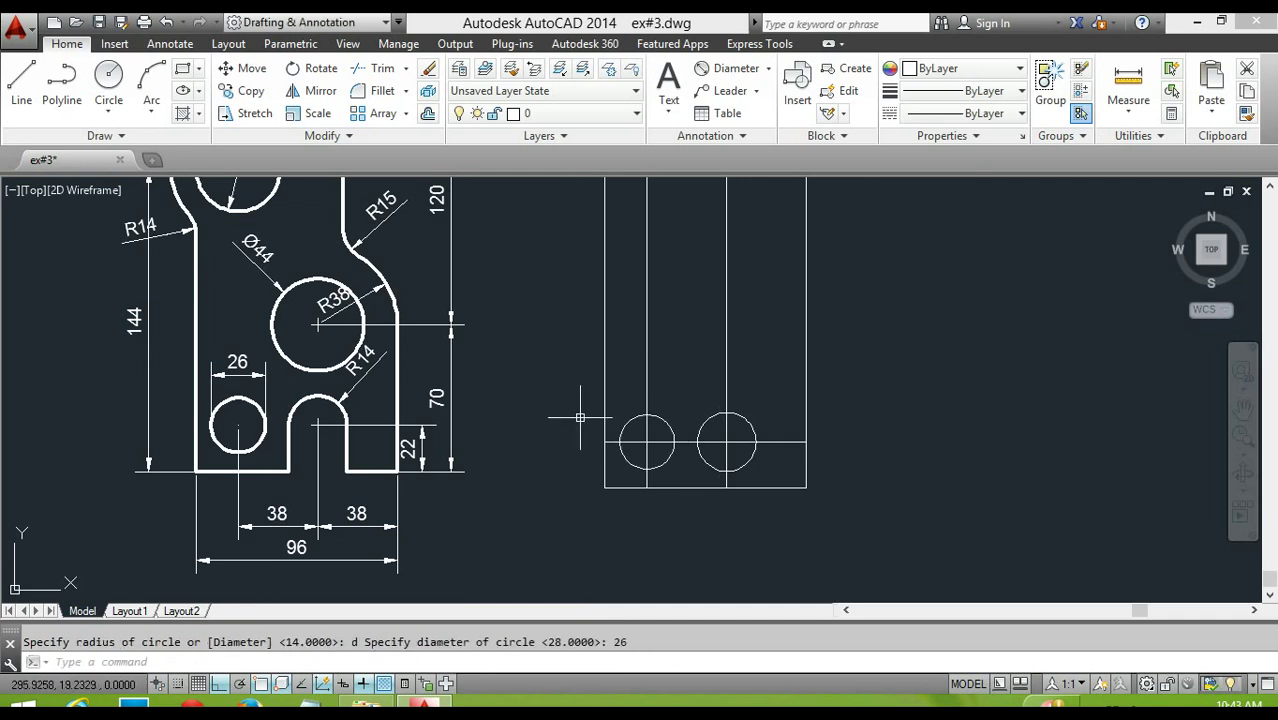
pyautogui.moveTo(592, 404); pyautogui.dragTo(546, 480, button='middle')
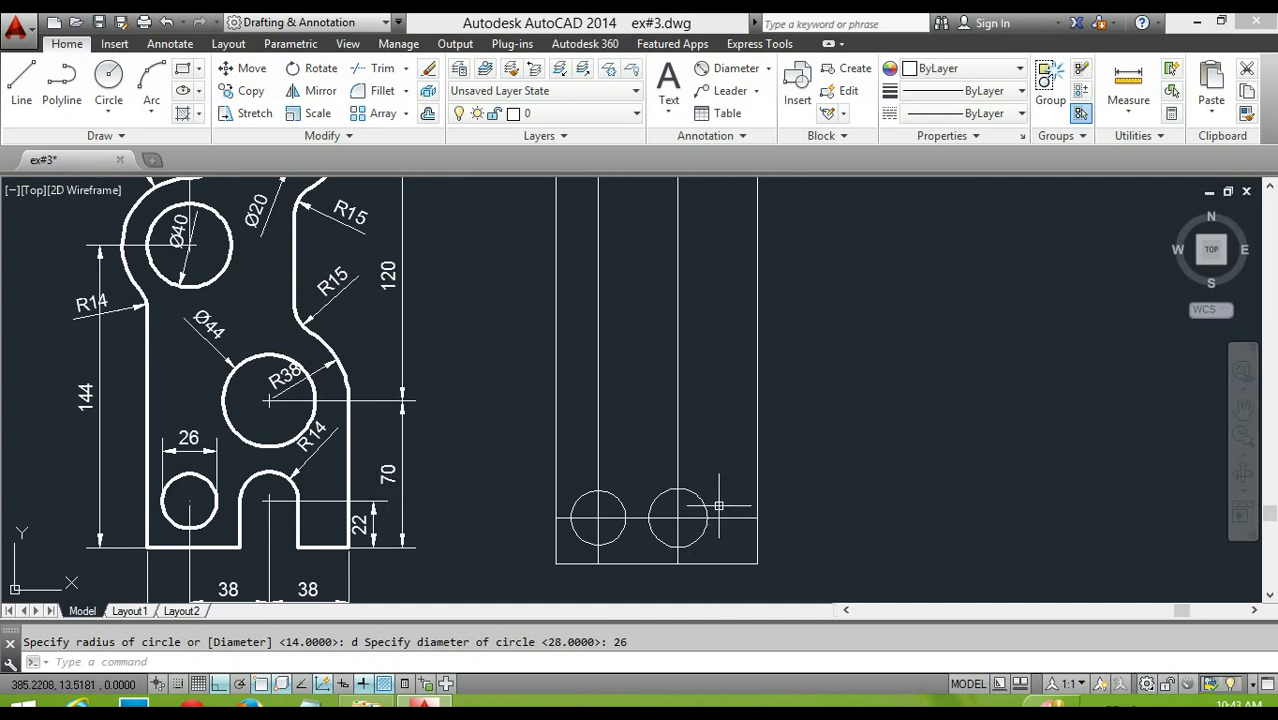
pyautogui.write('o')
pyautogui.press('Return')
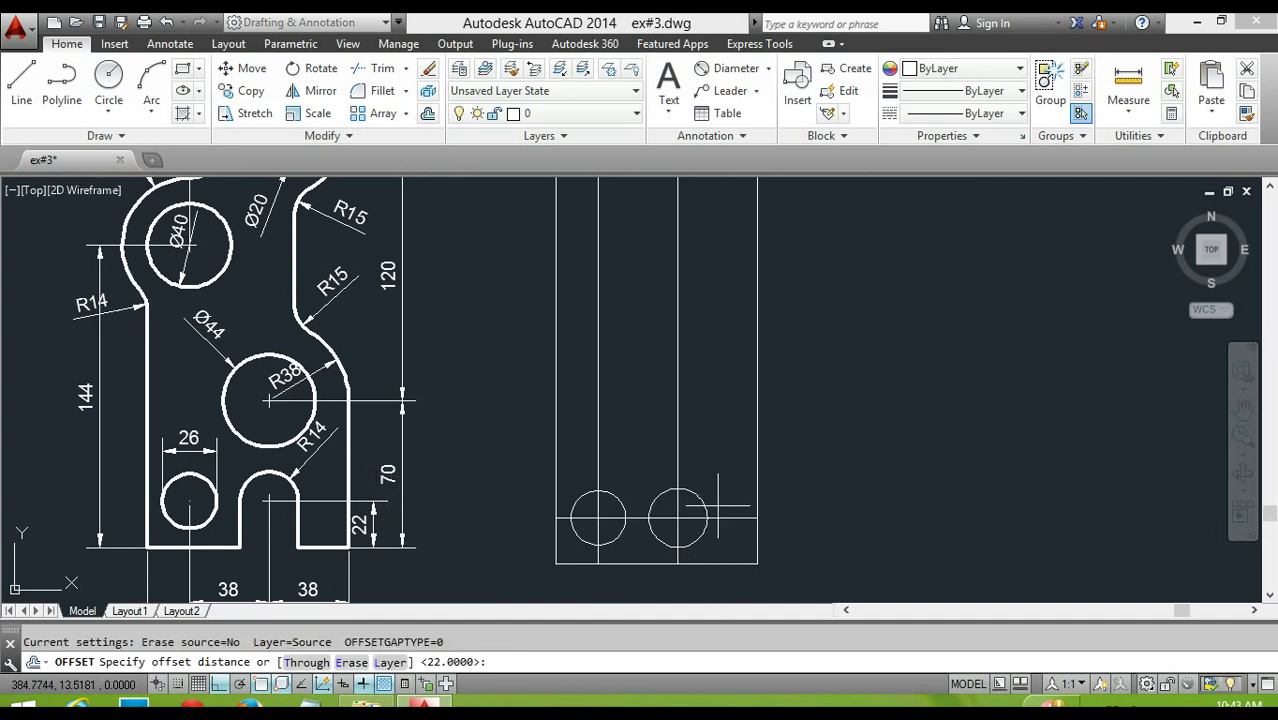
pyautogui.write('70')
pyautogui.press('Return')
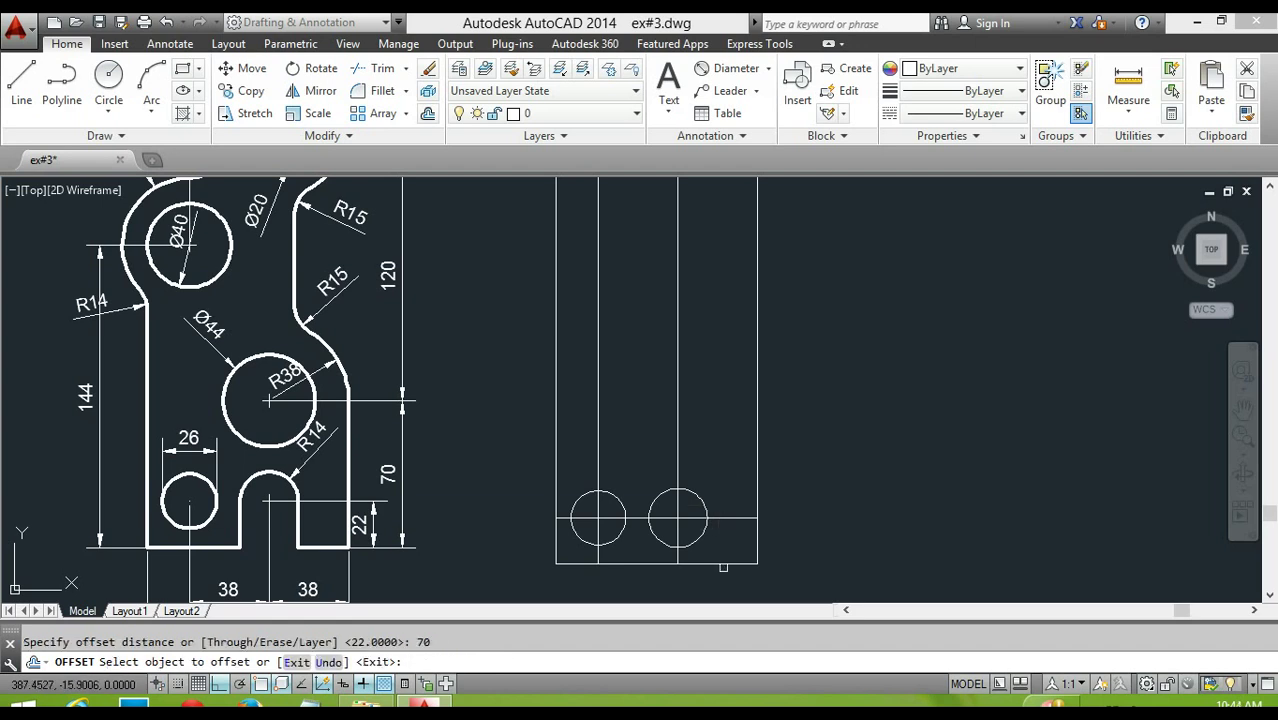
# Step: Offset the bottom edge 70 upward and centre a 44-diameter hole on its intersection
pyautogui.click(720, 563)
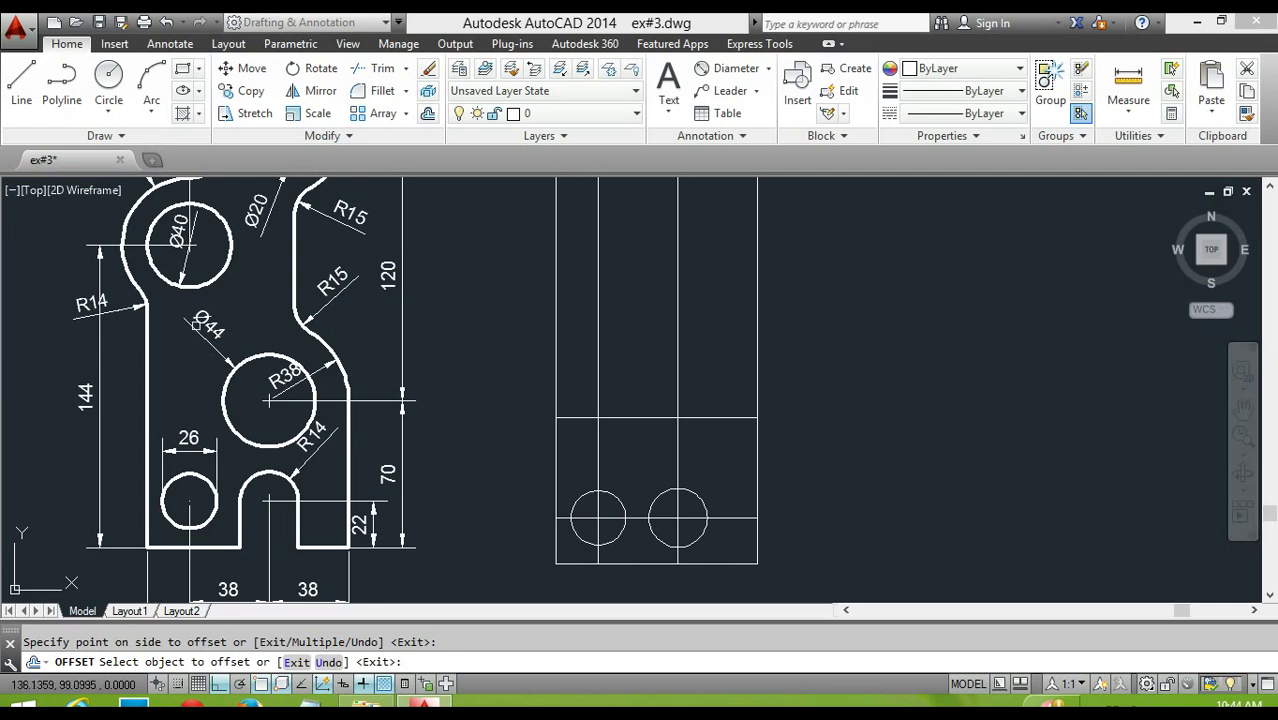
pyautogui.press('Escape')
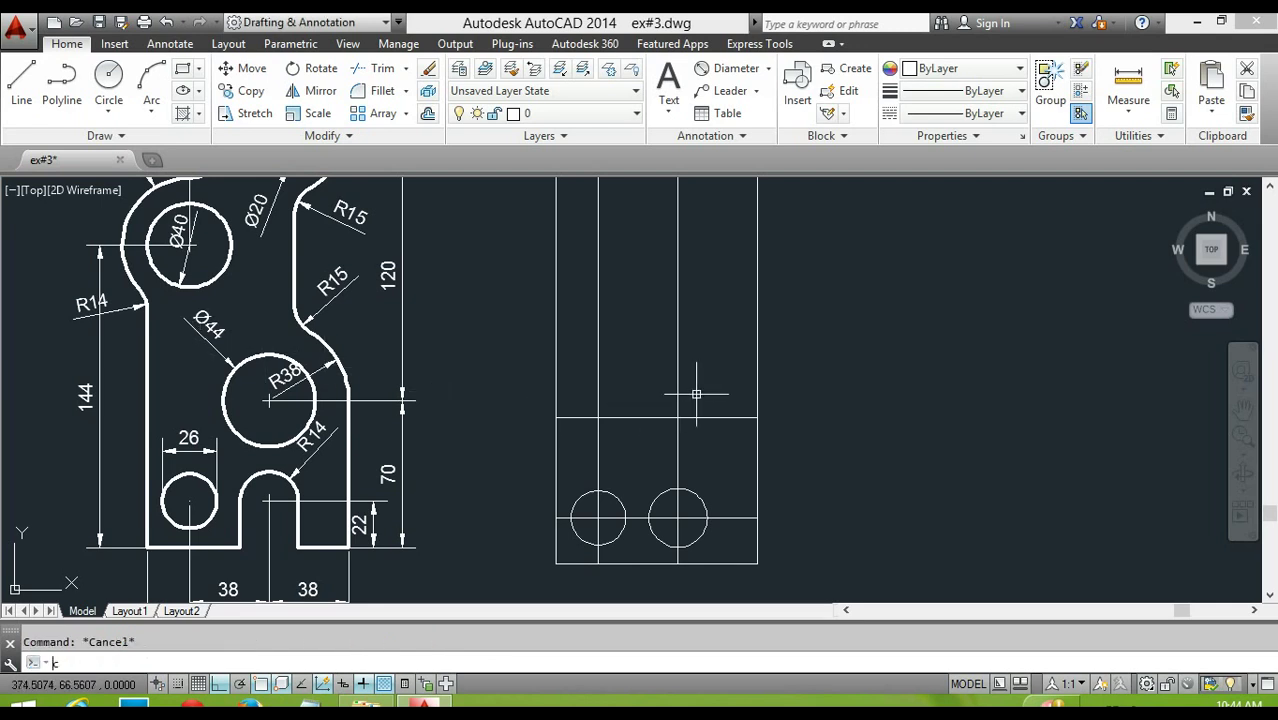
pyautogui.write('c')
pyautogui.press('Return')
pyautogui.click(678, 418)
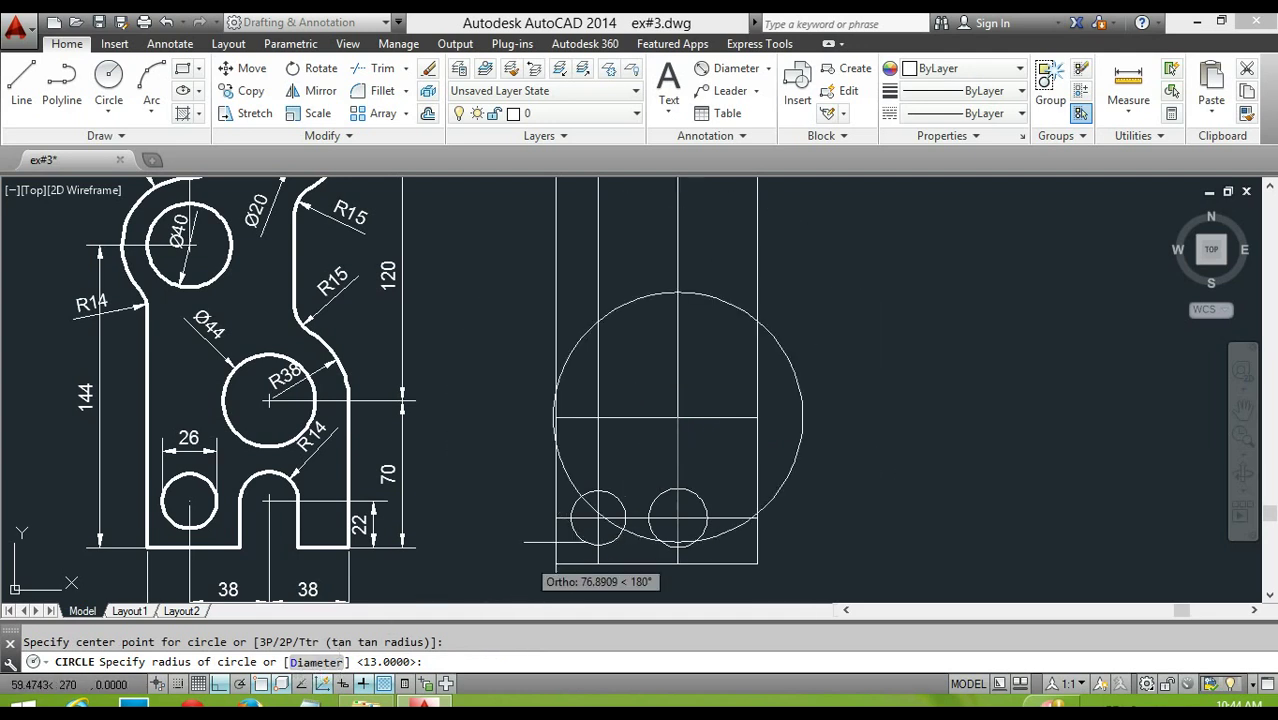
pyautogui.write('d')
pyautogui.press('Return')
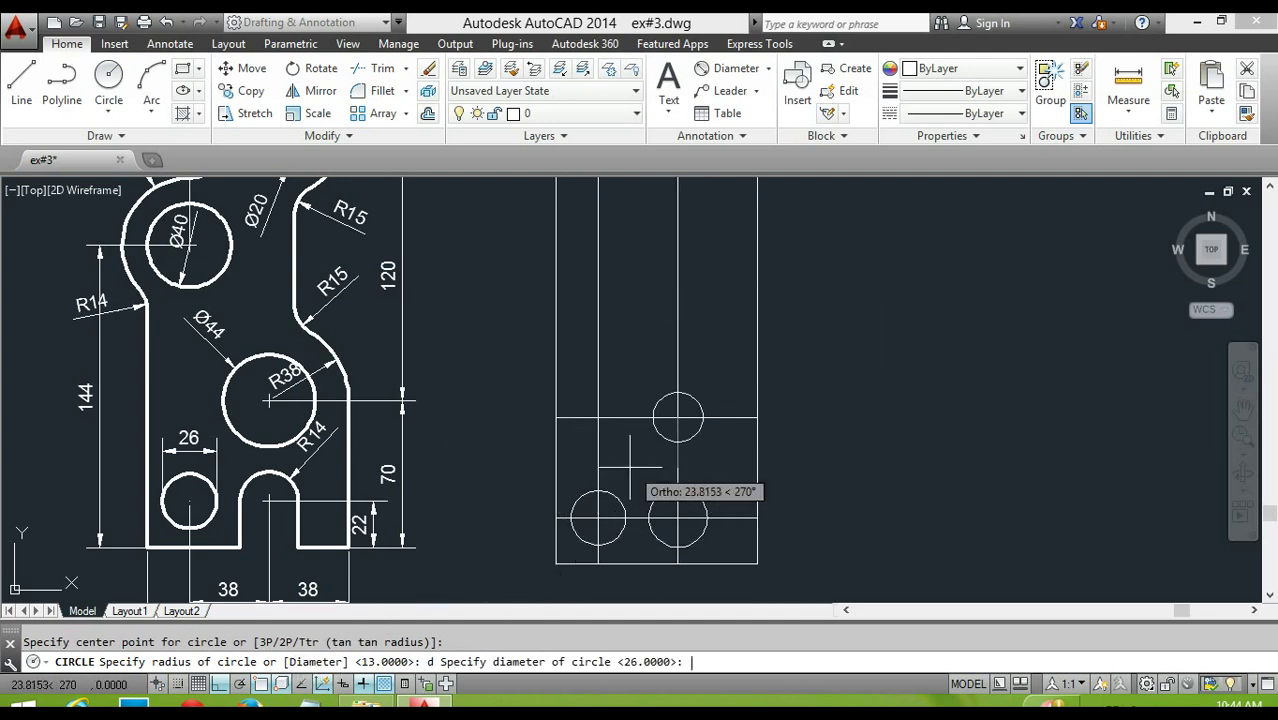
pyautogui.write('44')
pyautogui.press('Return')
pyautogui.moveTo(613, 342); pyautogui.dragTo(675, 383, button='middle')
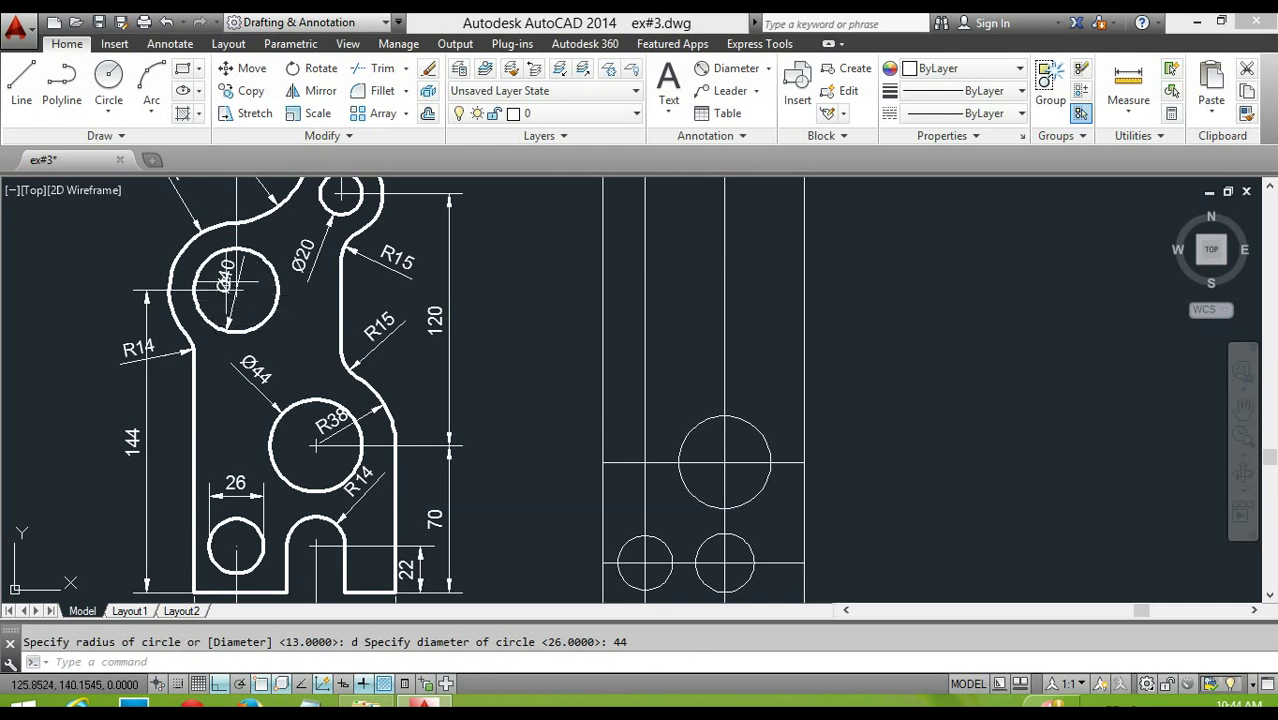
pyautogui.moveTo(245, 405); pyautogui.dragTo(259, 372, button='middle')
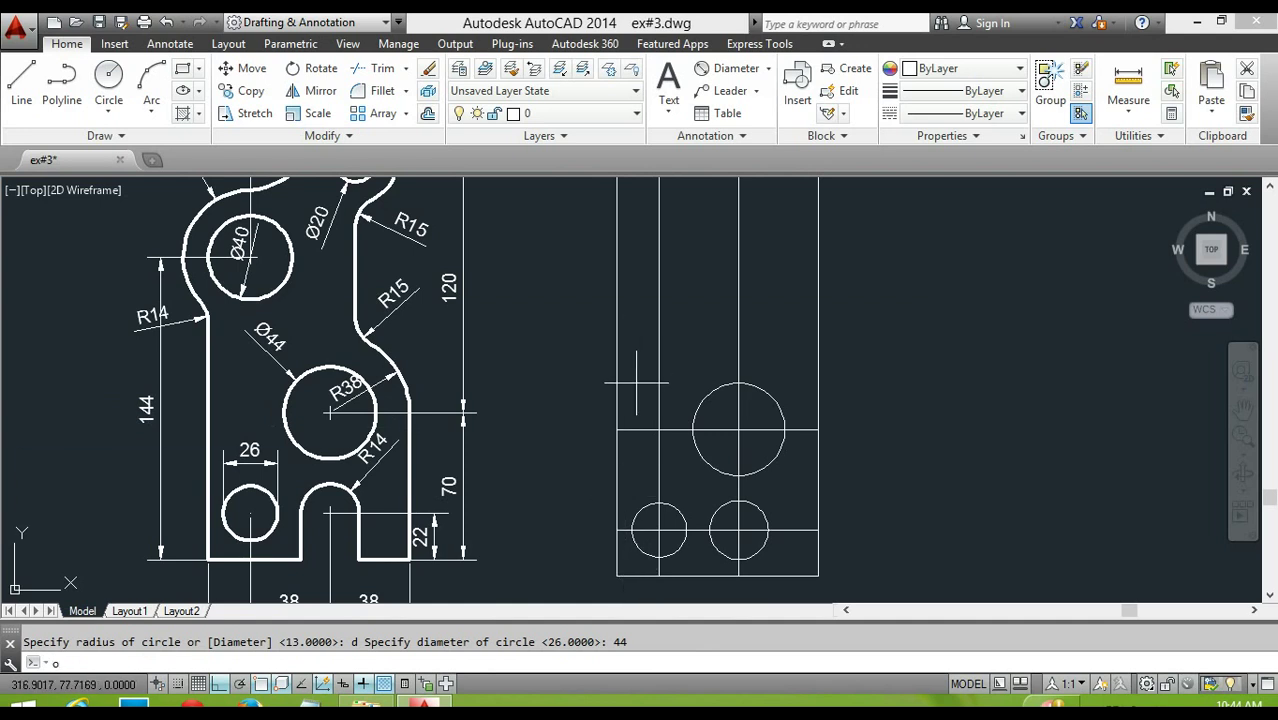
# Step: Offset the bottom edge 144 upward as a new horizontal construction line
pyautogui.press('Return')
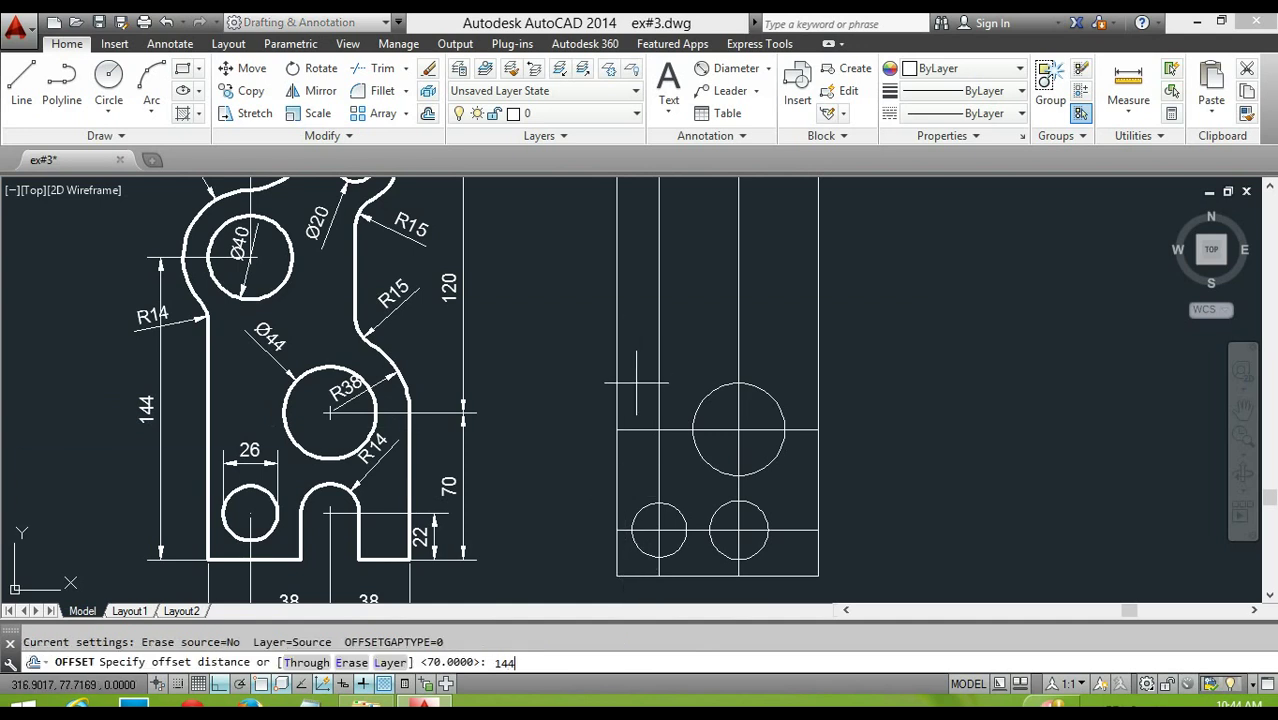
pyautogui.press('Return')
pyautogui.click(689, 575)
pyautogui.click(685, 400)
pyautogui.moveTo(699, 256); pyautogui.dragTo(694, 306, button='middle')
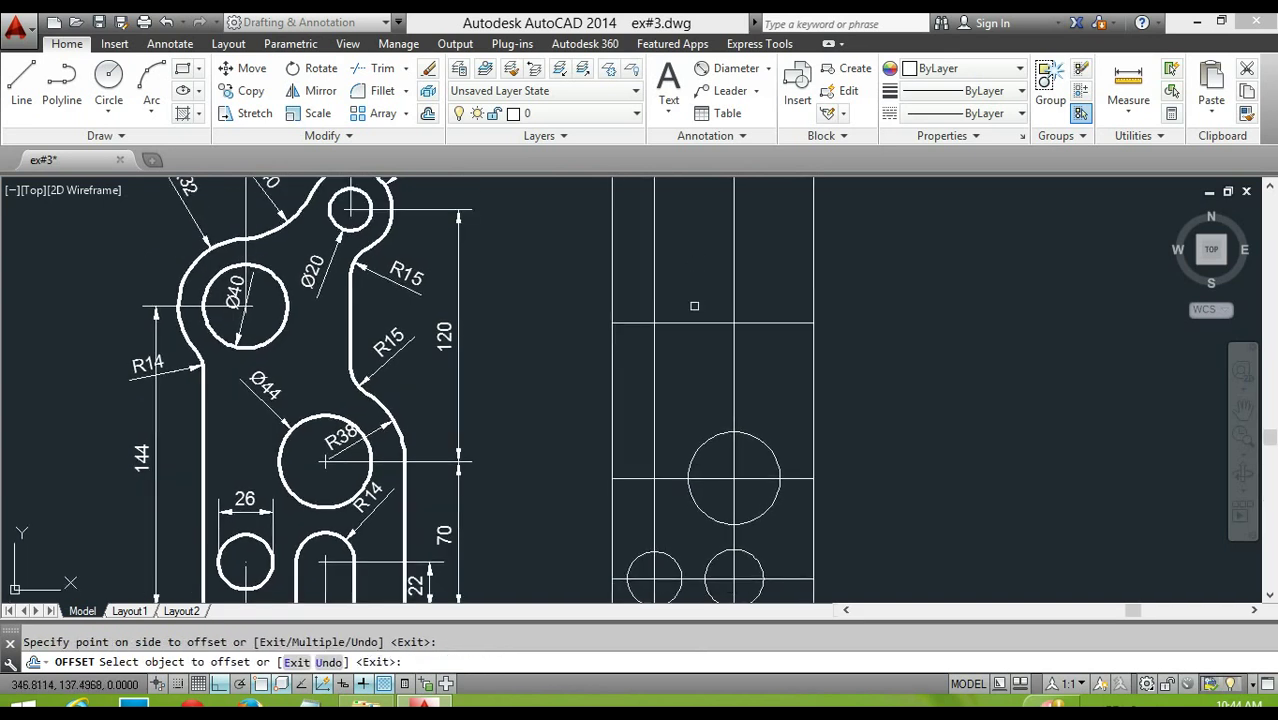
pyautogui.press('Escape')
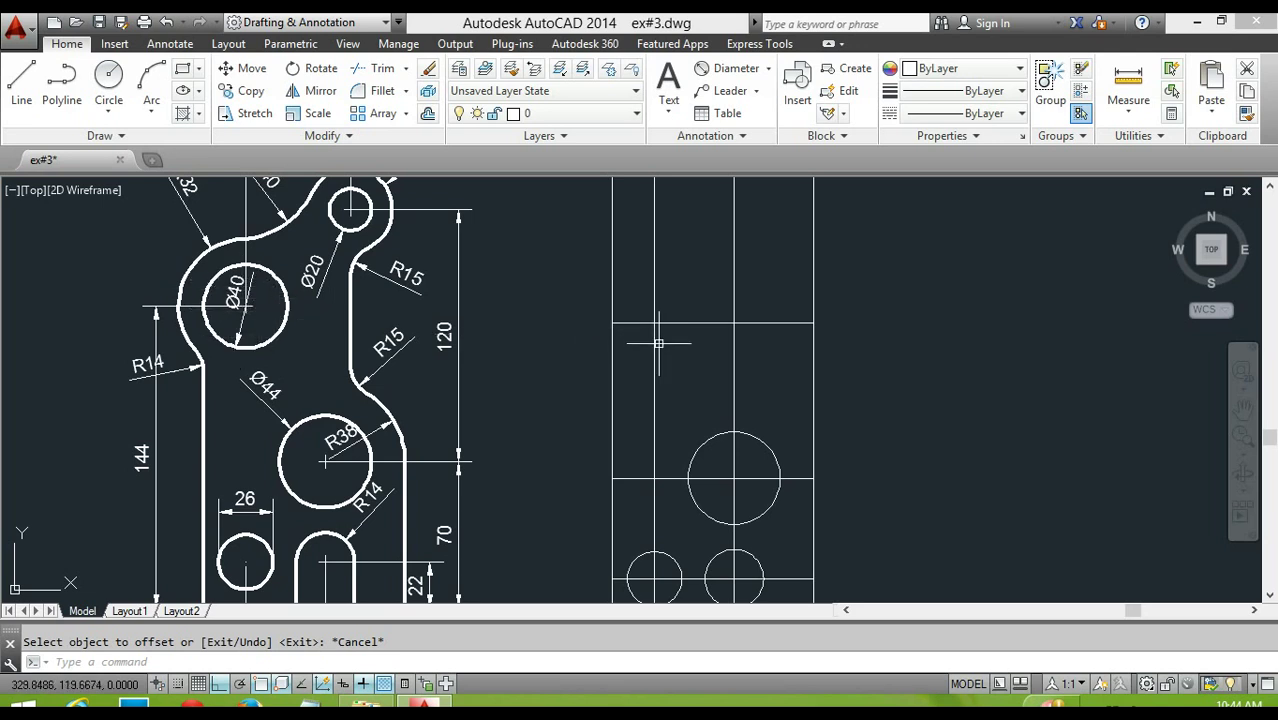
pyautogui.write('c')
# Step: Draw a 40-diameter hole centred on the 144-line intersection
pyautogui.press('Return')
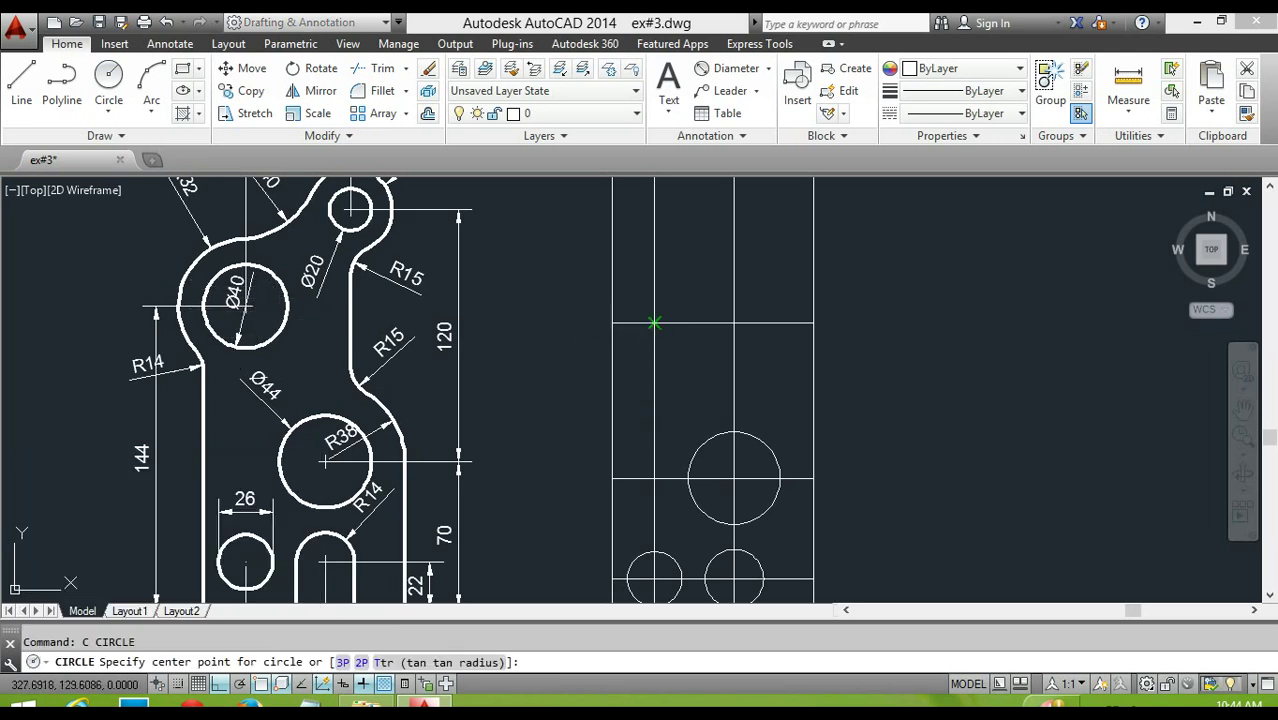
pyautogui.click(654, 323)
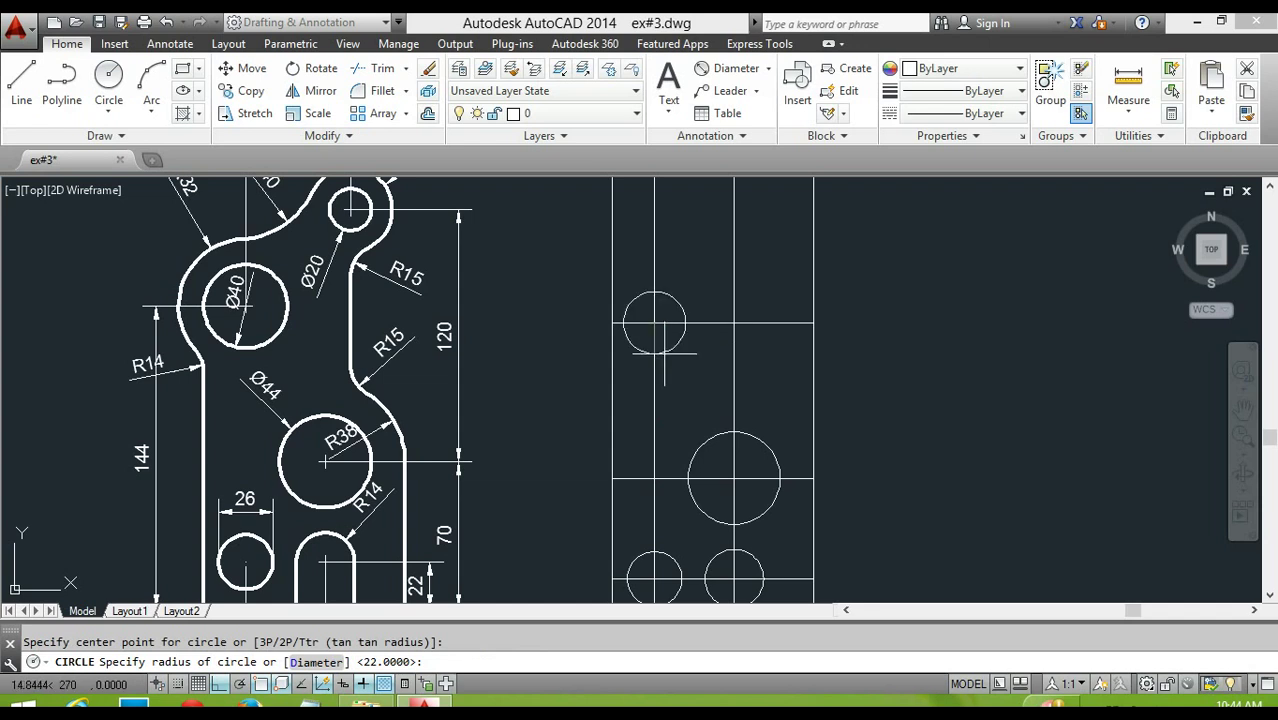
pyautogui.write('d')
pyautogui.press('Return')
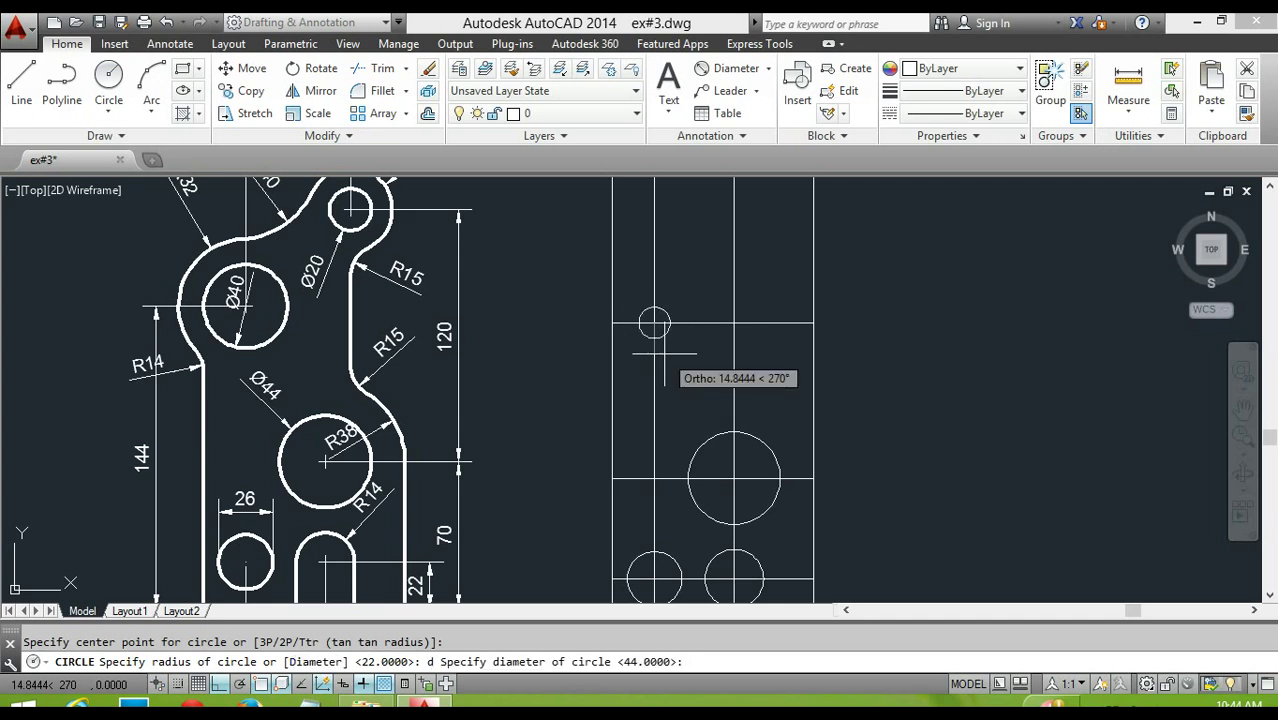
pyautogui.press('Return')
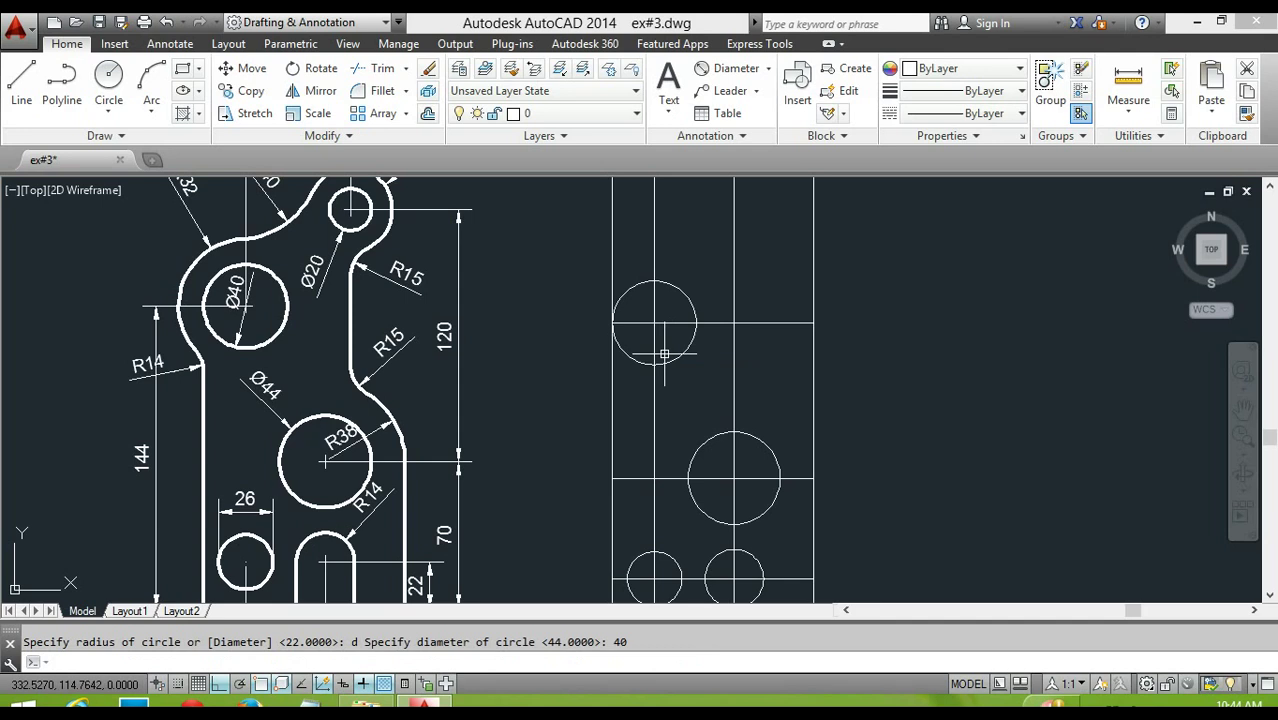
pyautogui.moveTo(711, 304); pyautogui.dragTo(694, 354, button='middle')
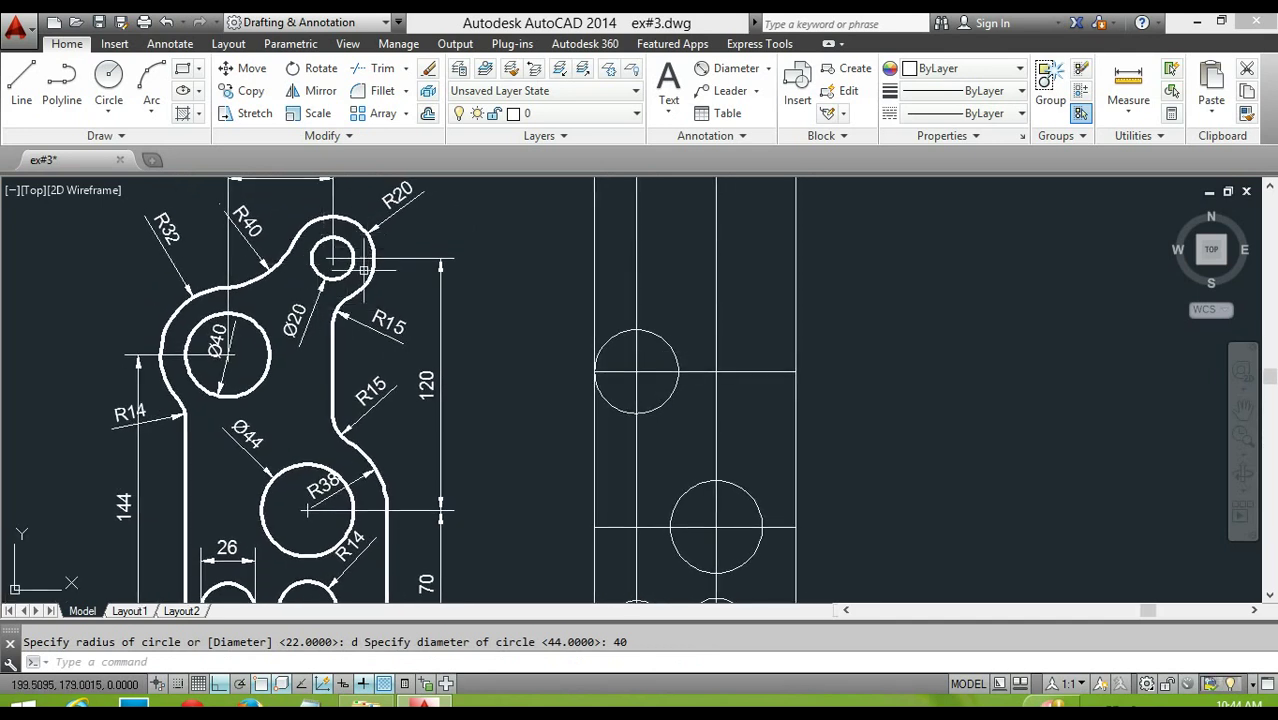
pyautogui.moveTo(348, 235); pyautogui.dragTo(350, 297, button='middle')
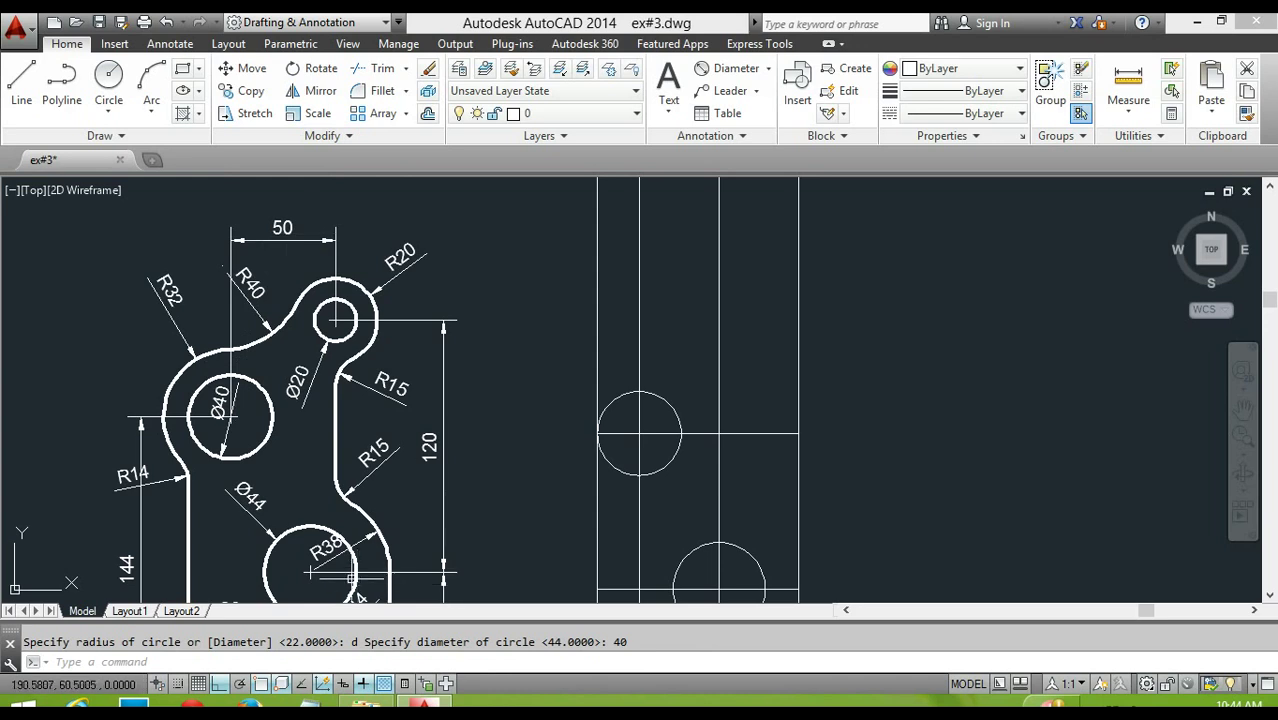
pyautogui.moveTo(412, 542); pyautogui.dragTo(418, 495, button='middle')
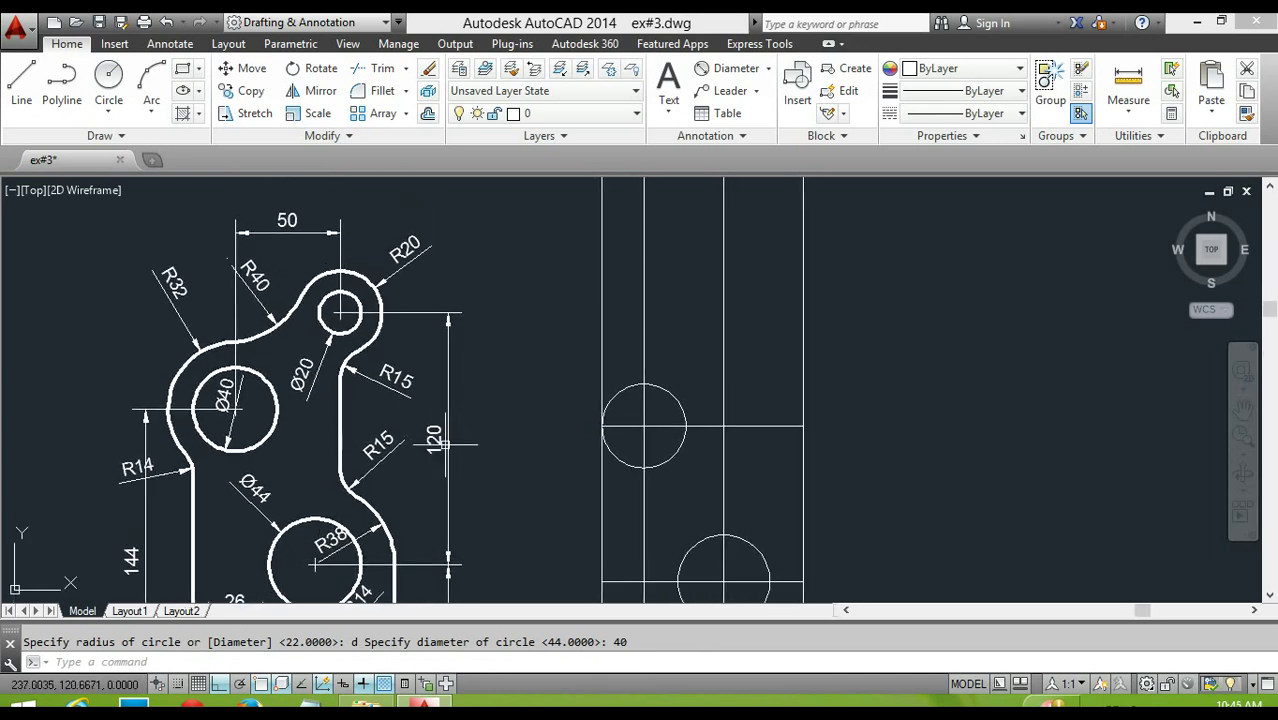
pyautogui.moveTo(621, 408); pyautogui.dragTo(614, 412, button='middle')
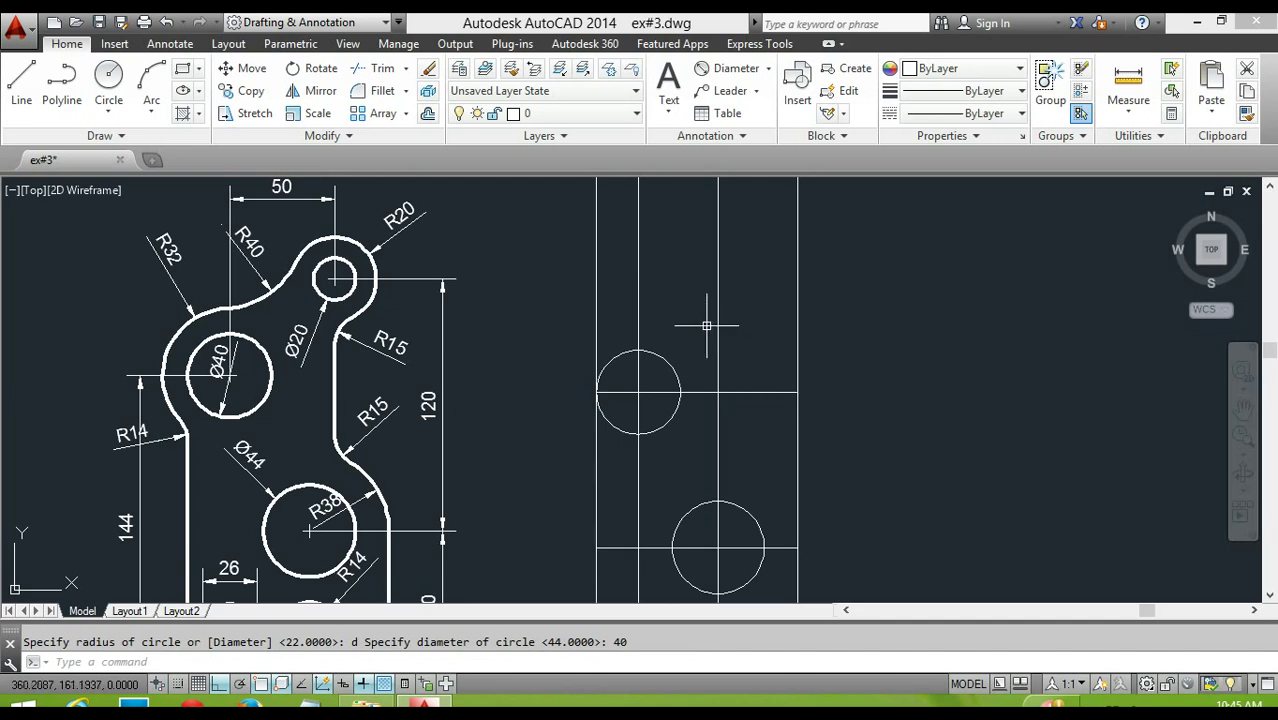
# Step: Attempt to erase lines with the Erase tool, selecting nothing
pyautogui.click(428, 69)
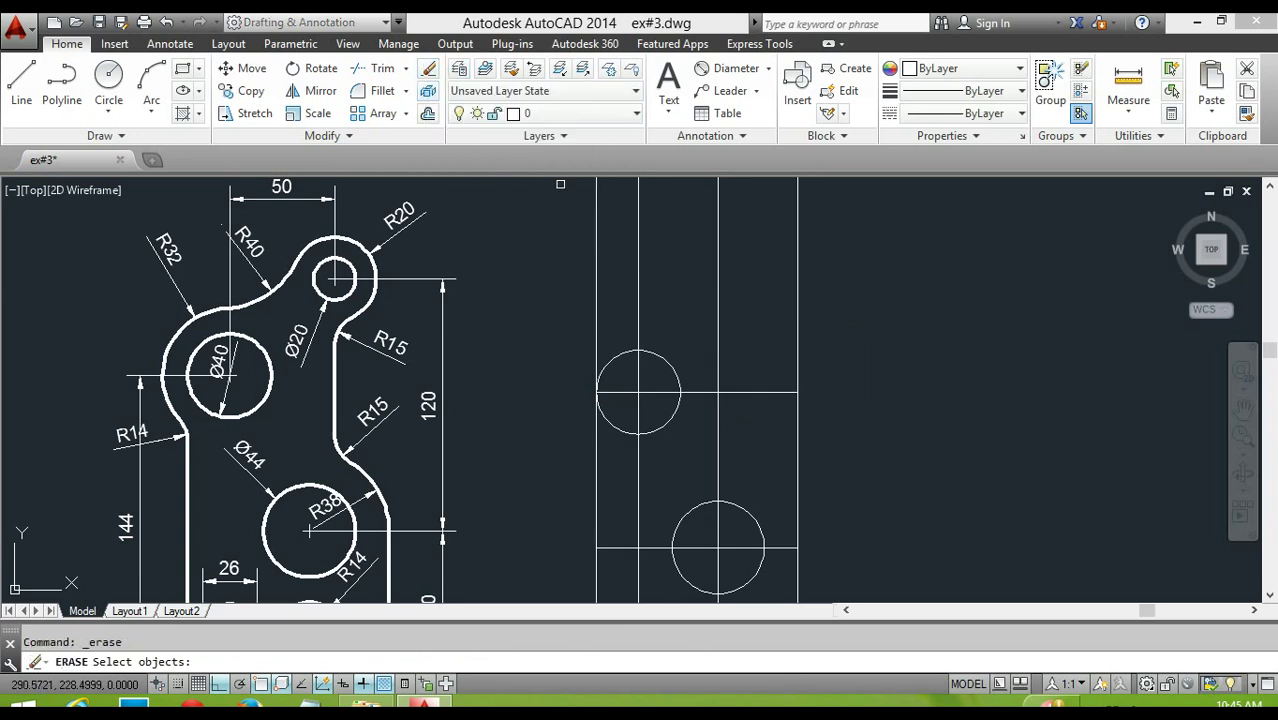
pyautogui.click(710, 334)
pyautogui.click(715, 338)
pyautogui.press('Return')
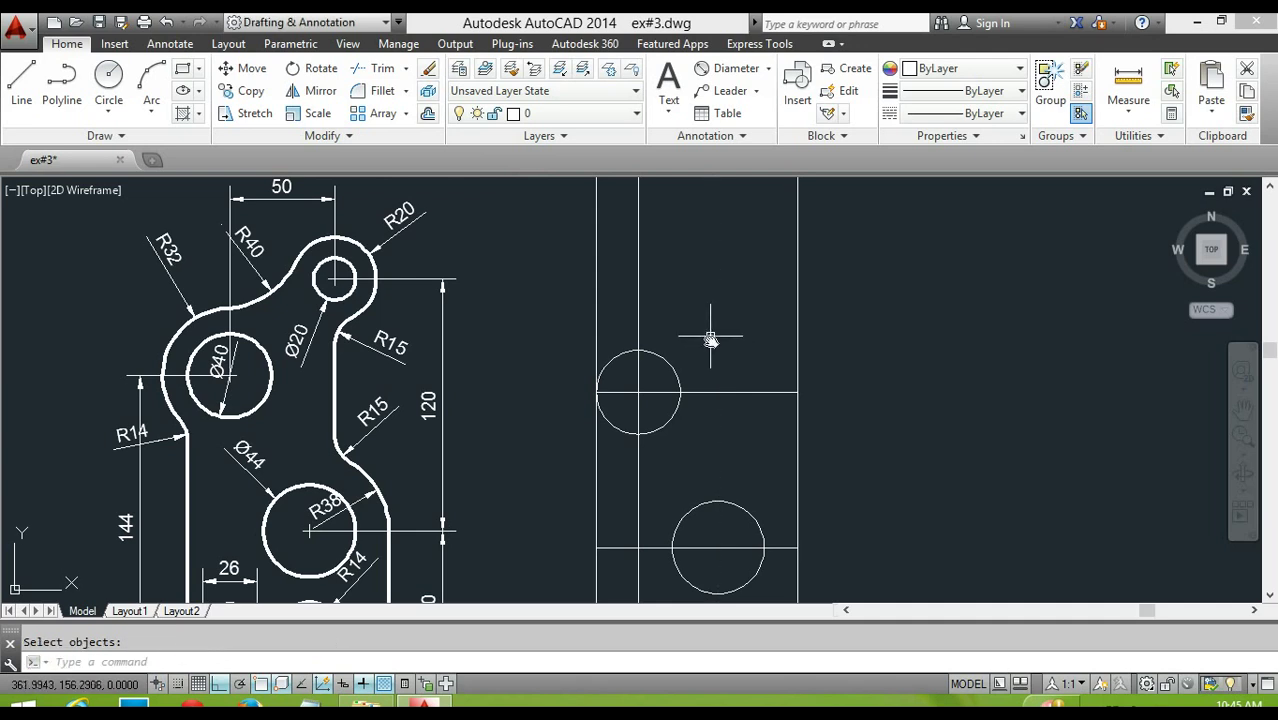
pyautogui.moveTo(711, 334); pyautogui.dragTo(710, 344, button='middle')
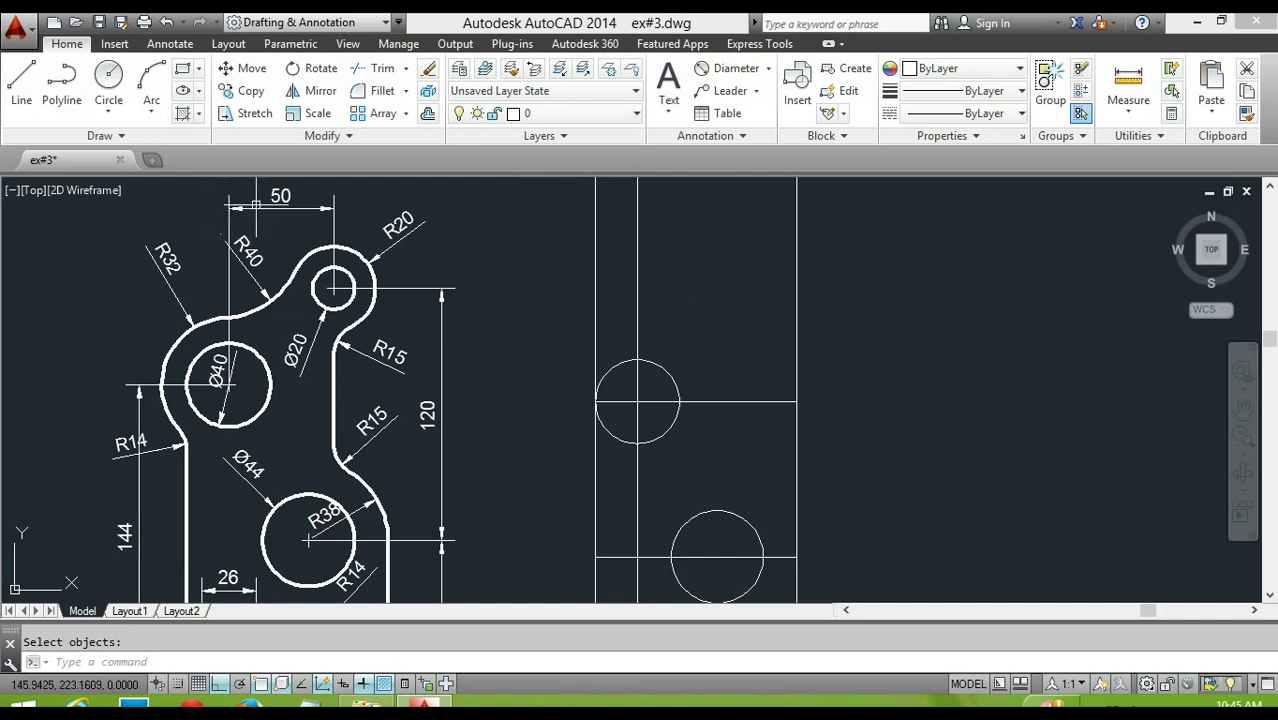
pyautogui.write('o')
# Step: Offset the vertical centre line 50 to the right
pyautogui.press('Return')
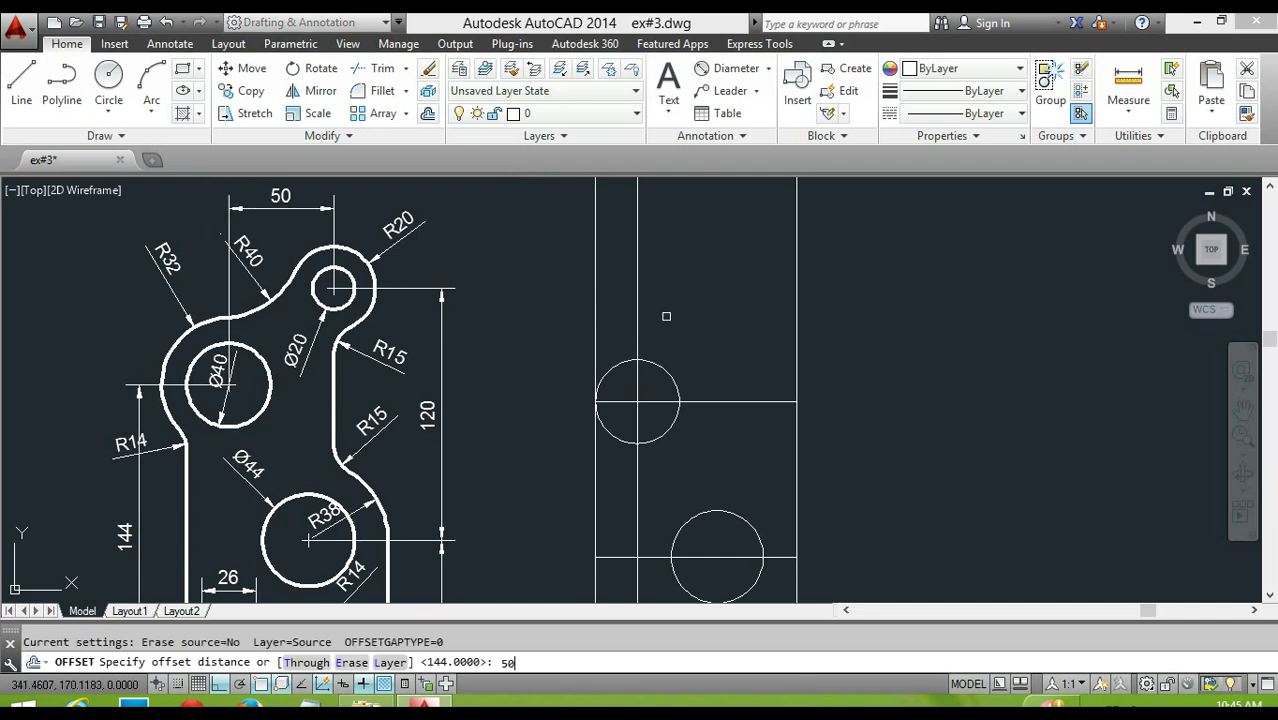
pyautogui.press('Return')
pyautogui.click(636, 281)
pyautogui.click(700, 288)
pyautogui.press('Escape')
pyautogui.write('o')
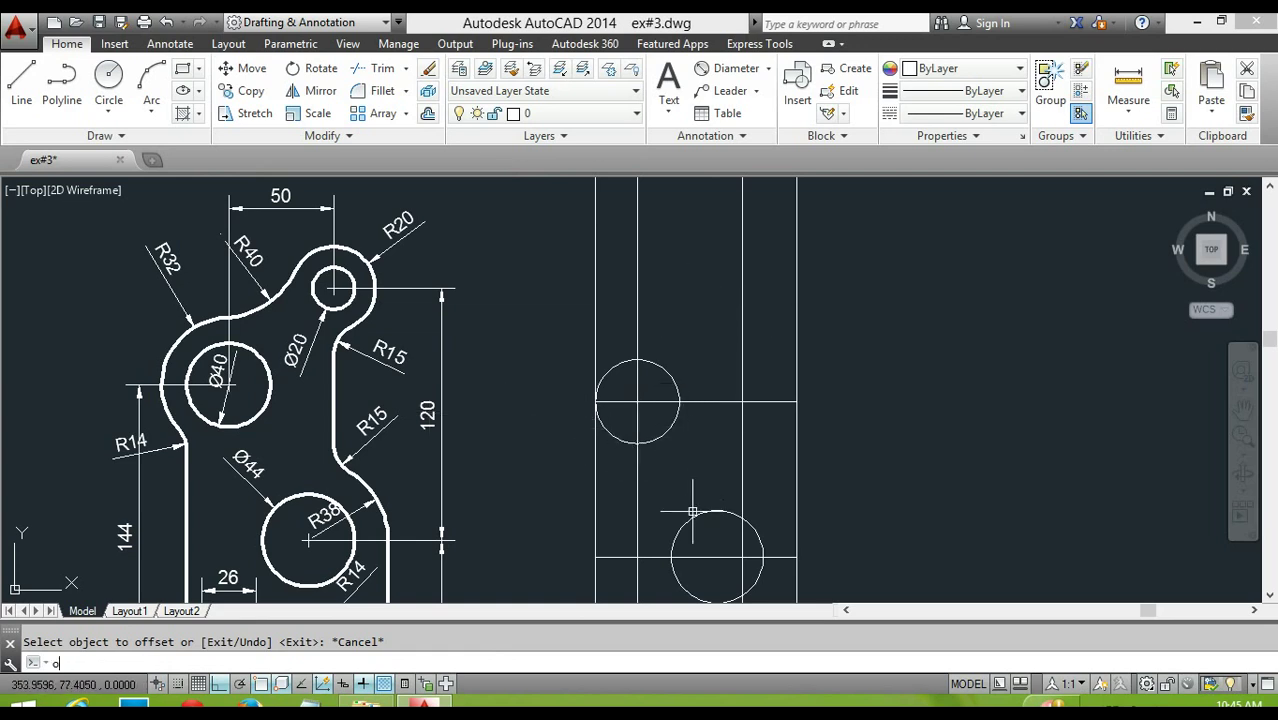
# Step: Offset the lower hole's horizontal centre line 120 upward
pyautogui.press('Return')
pyautogui.write('120')
pyautogui.press('Return')
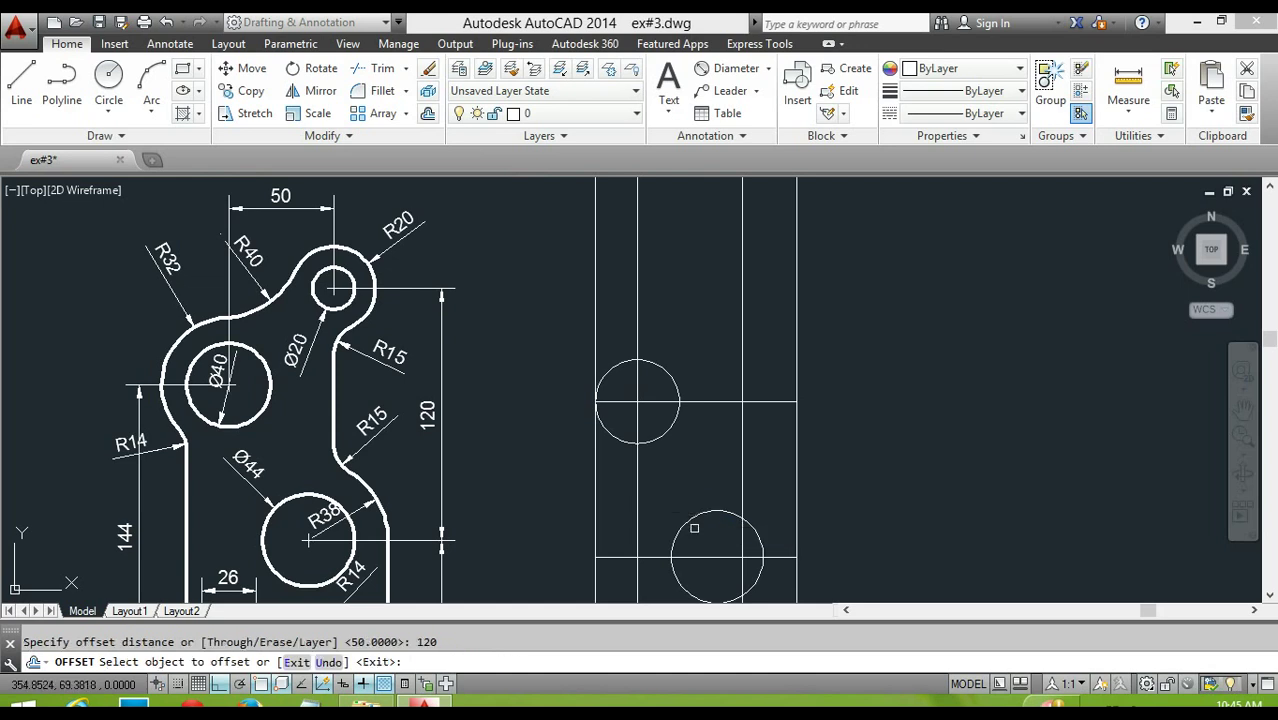
pyautogui.click(700, 556)
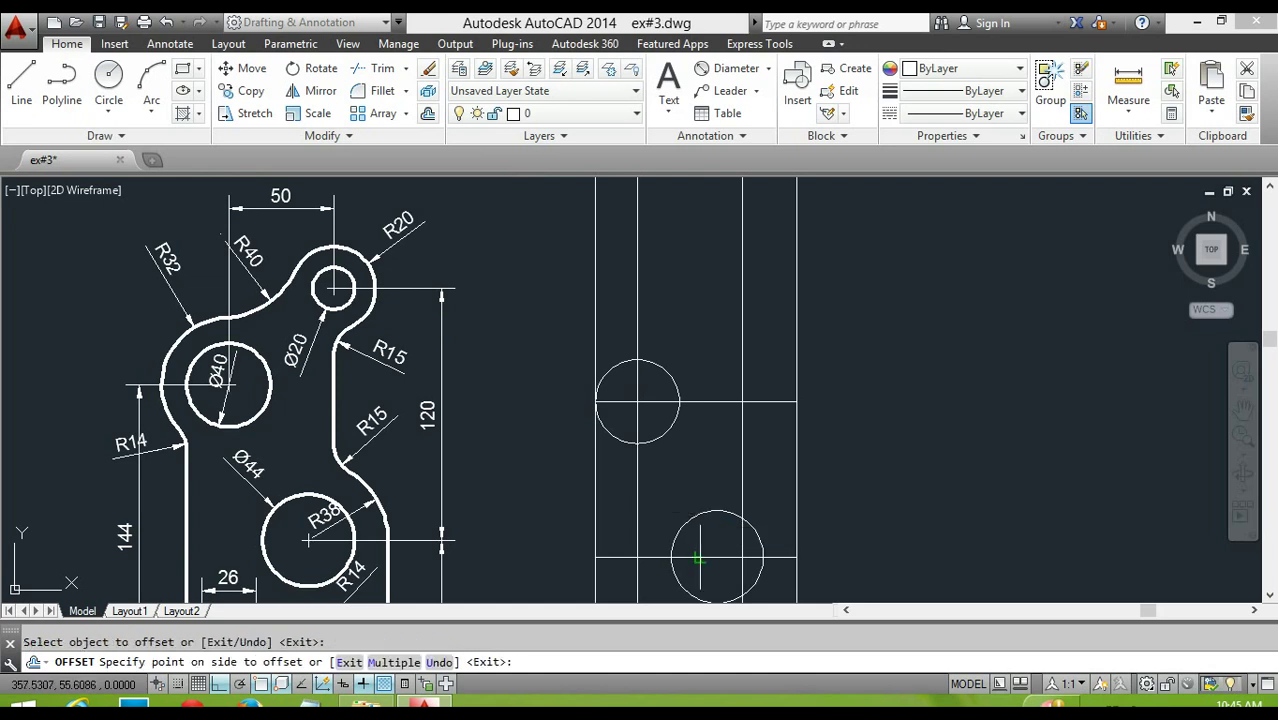
pyautogui.click(702, 362)
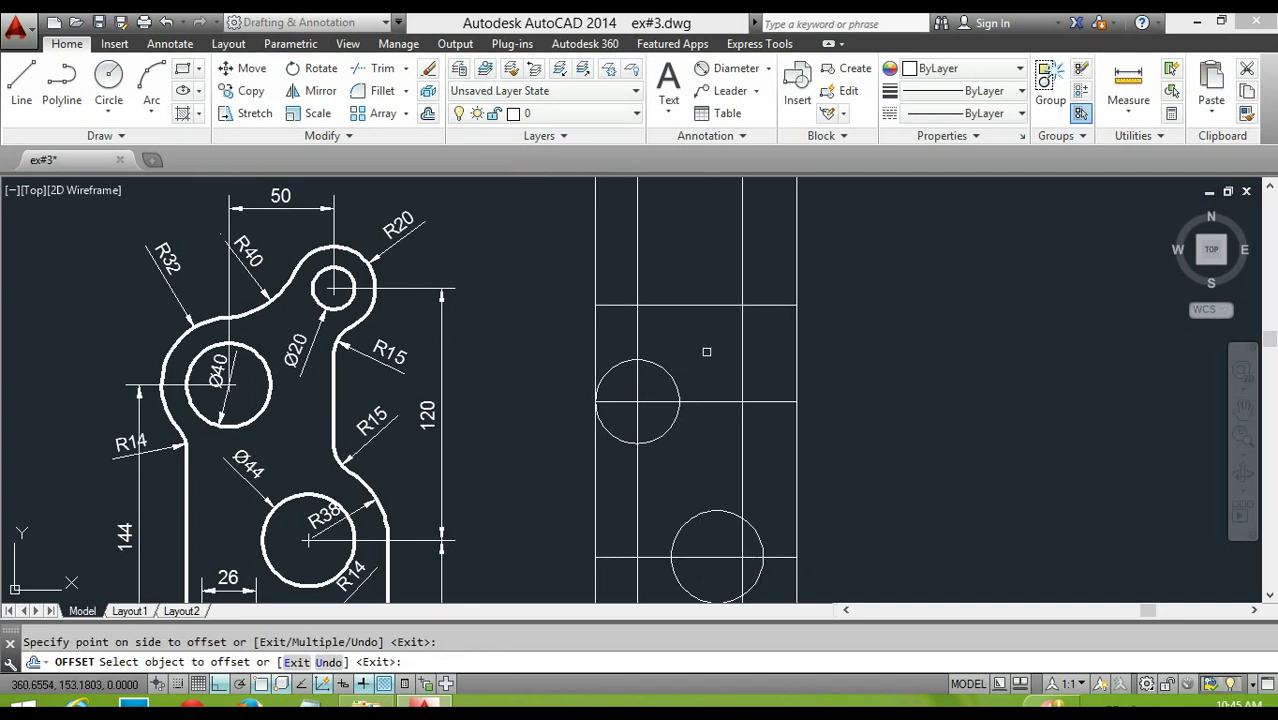
pyautogui.press('Return')
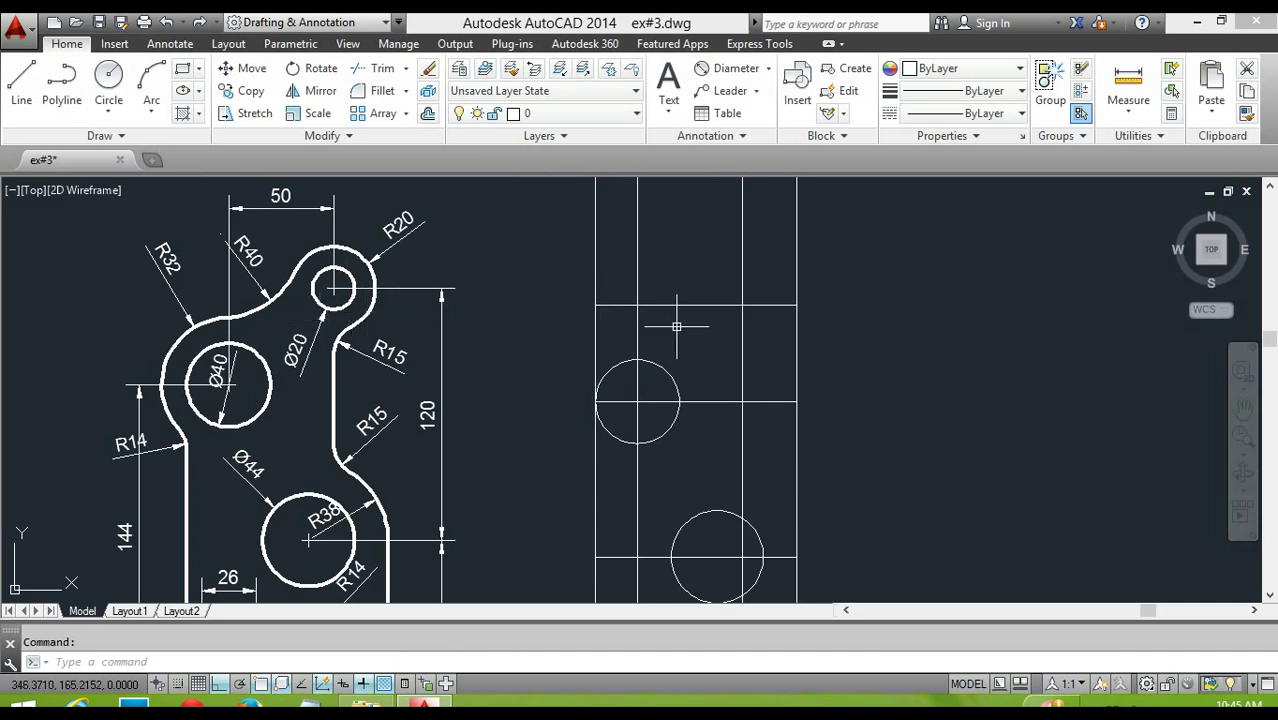
pyautogui.write('c')
# Step: Draw a 20-diameter hole where the 50-offset vertical meets the 120-high line
pyautogui.press('Return')
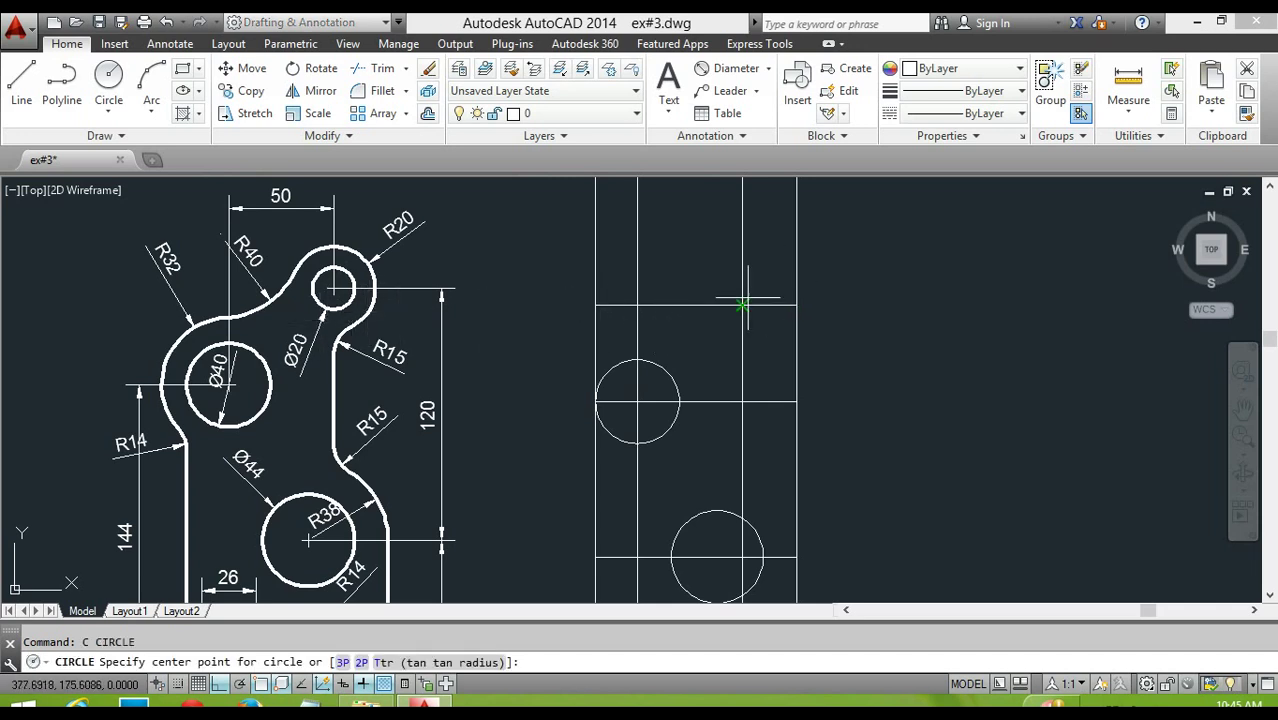
pyautogui.click(742, 305)
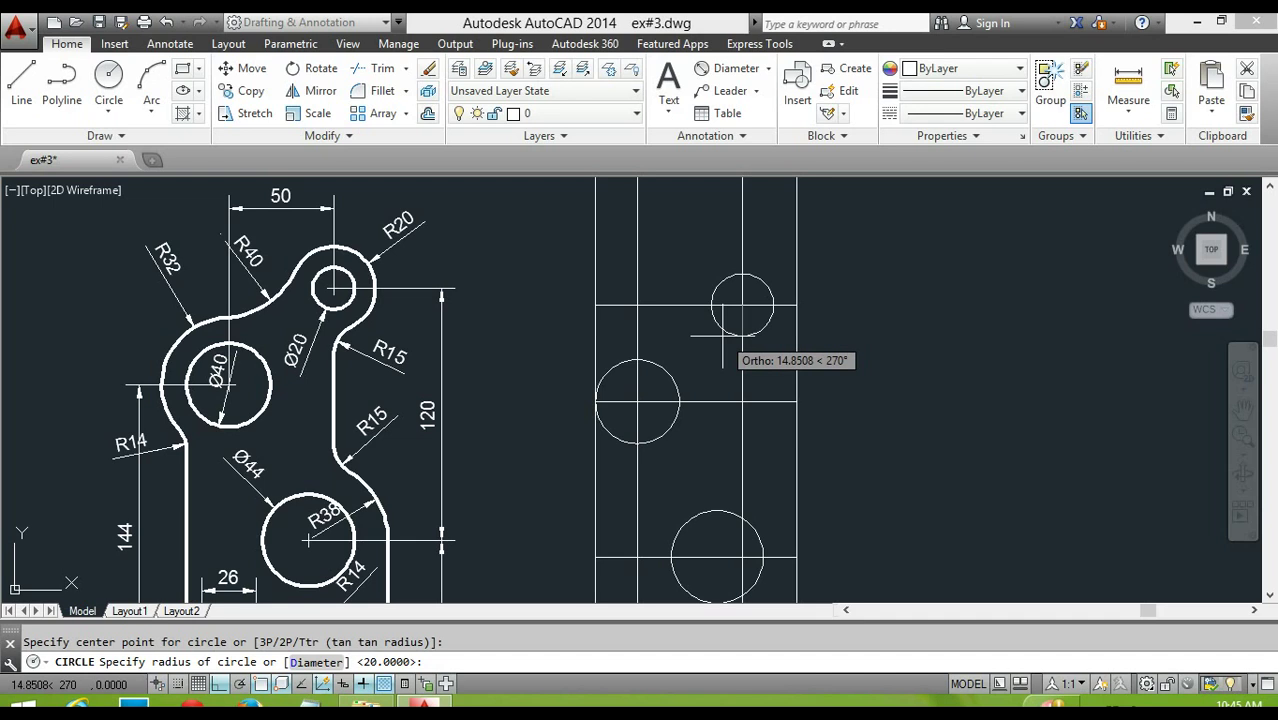
pyautogui.write('d')
pyautogui.press('Return')
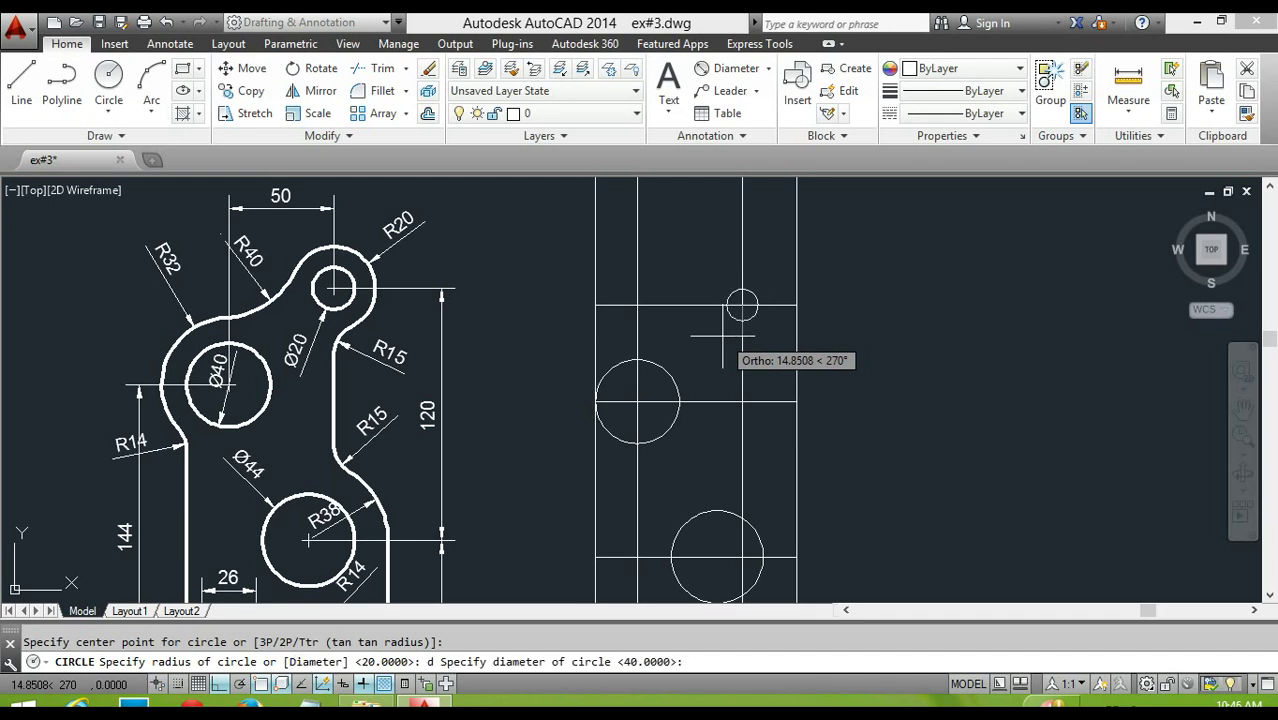
pyautogui.press('Return')
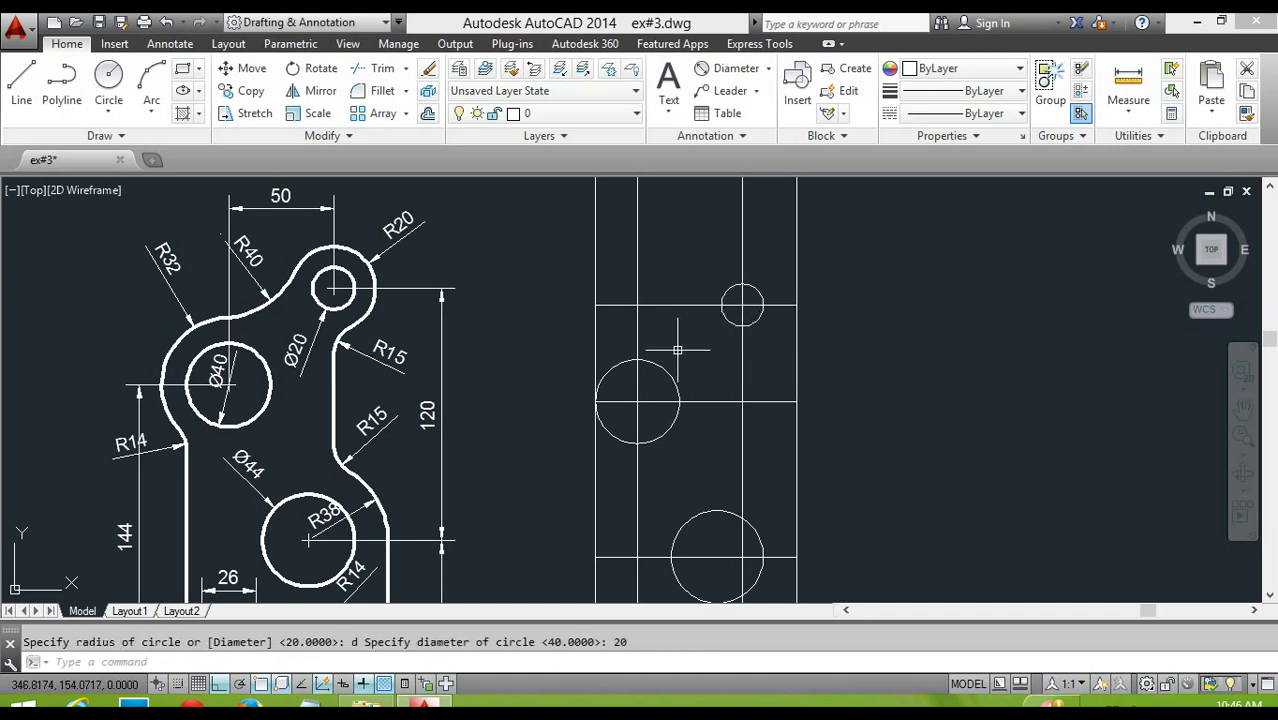
pyautogui.scroll(-2, 677, 359)
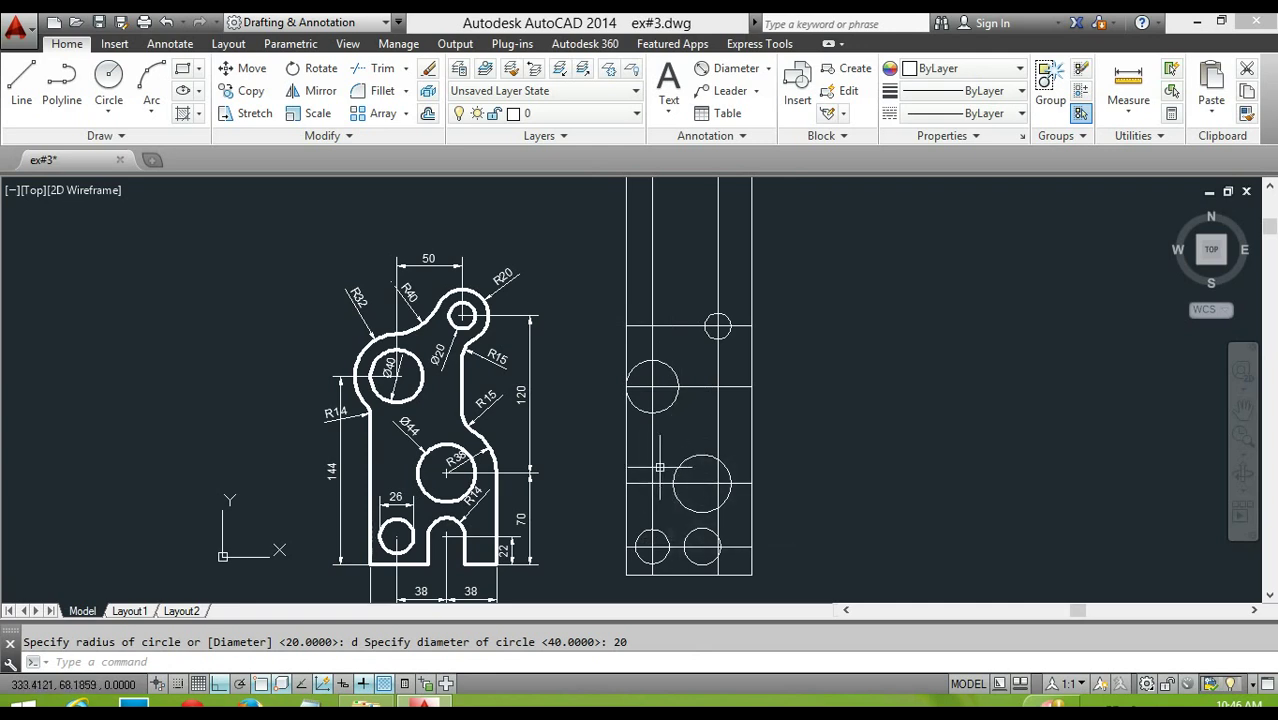
pyautogui.scroll(2, 700, 525)
pyautogui.moveTo(634, 459); pyautogui.dragTo(623, 445, button='middle')
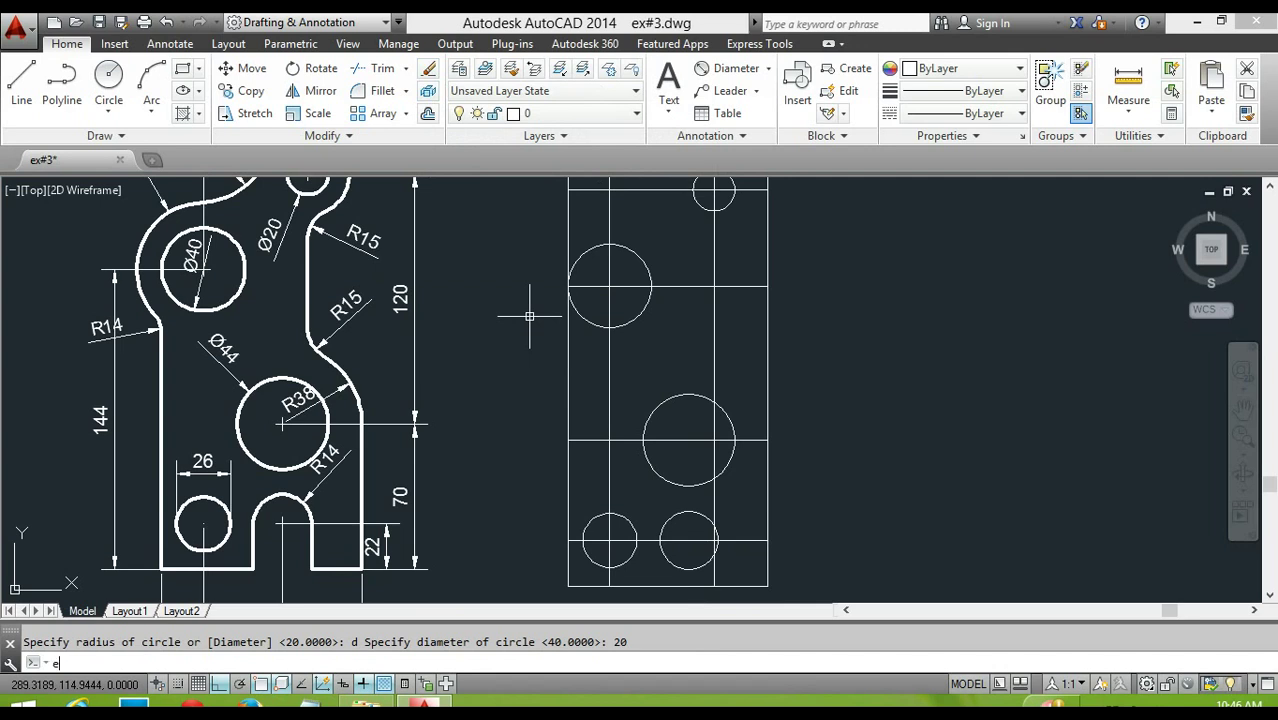
# Step: Erase the horizontal construction lines and the top horizontal line from the right-hand copy
pyautogui.press('Return')
pyautogui.click(645, 541)
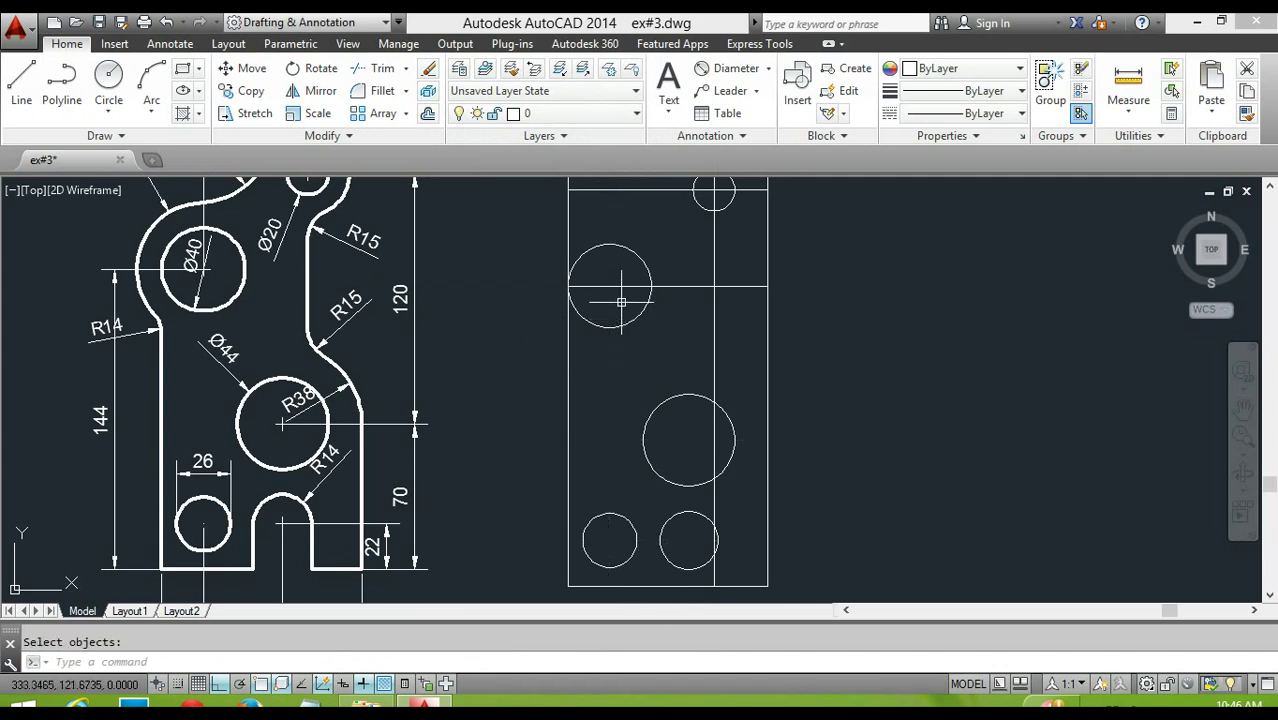
pyautogui.press('Return')
pyautogui.moveTo(615, 337); pyautogui.dragTo(615, 400, button='middle')
pyautogui.click(650, 262)
pyautogui.scroll(-2, 670, 320)
pyautogui.press('Delete')
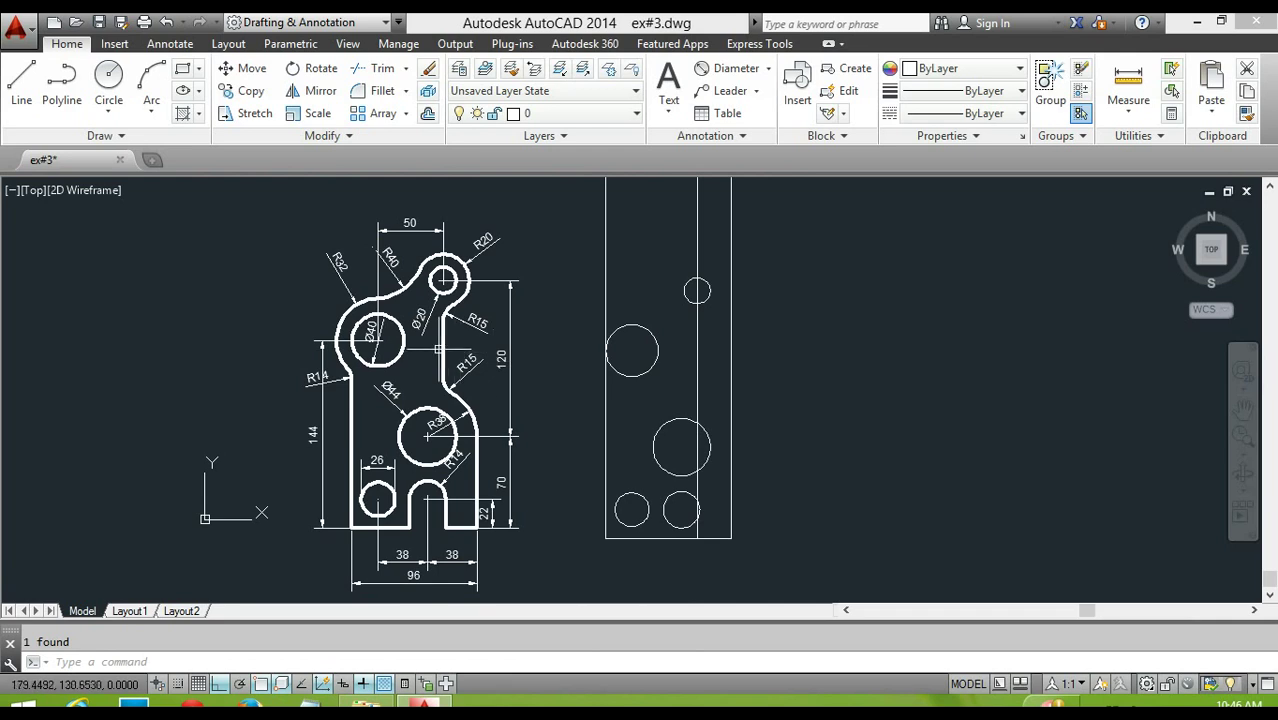
pyautogui.scroll(2, 441, 347)
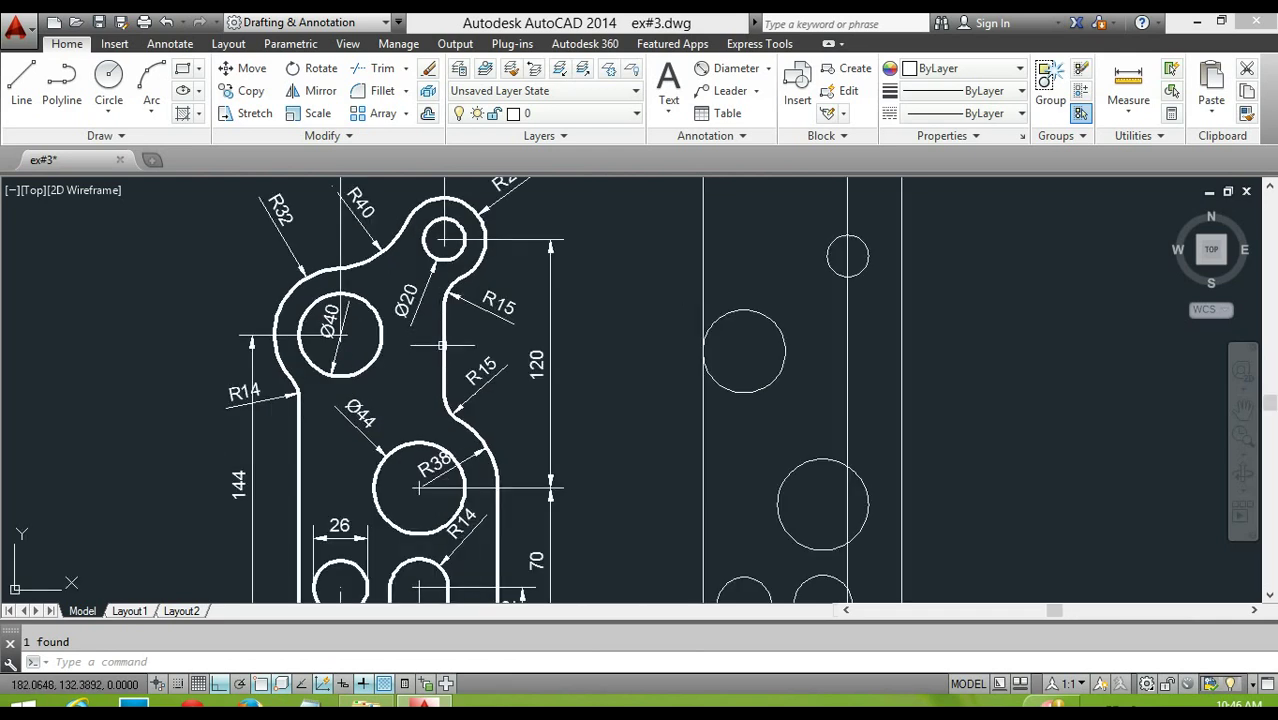
pyautogui.moveTo(454, 352); pyautogui.dragTo(466, 245, button='middle')
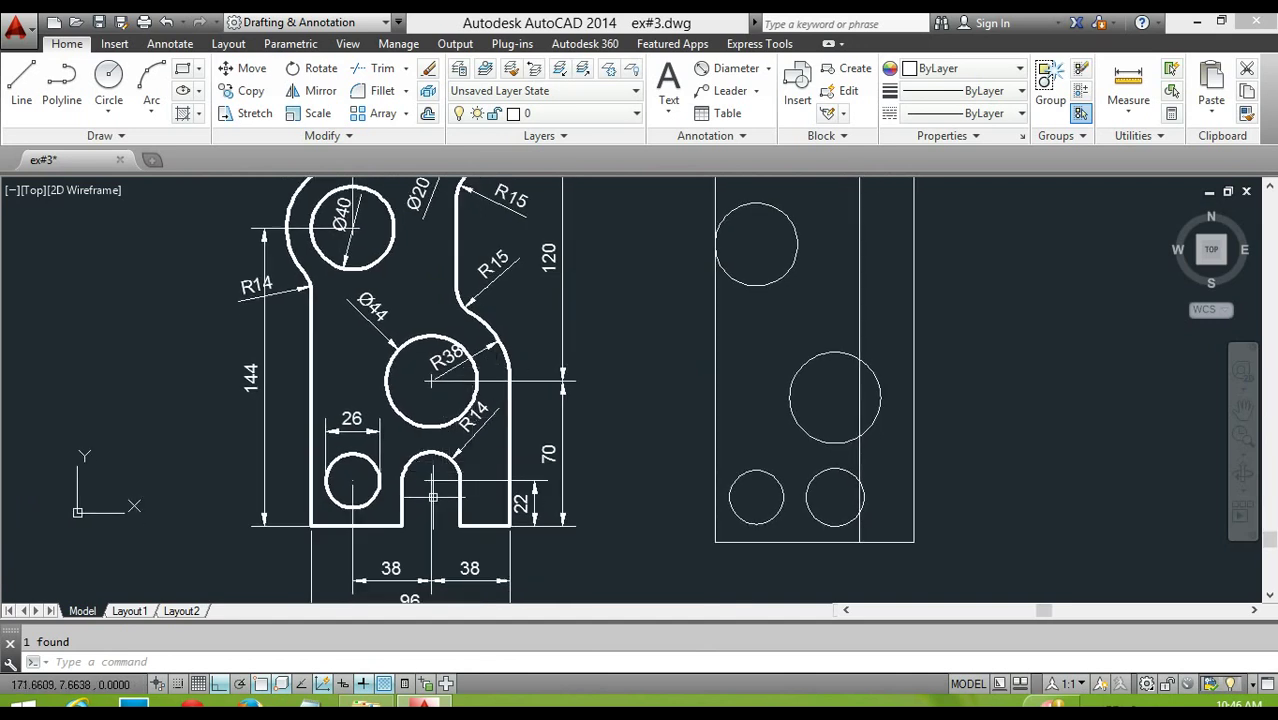
pyautogui.scroll(2, 442, 472)
pyautogui.moveTo(458, 510)
pyautogui.mouseDown(button='middle')
pyautogui.moveTo(458, 456)
pyautogui.moveTo(390, 456)
pyautogui.mouseUp(button='middle')
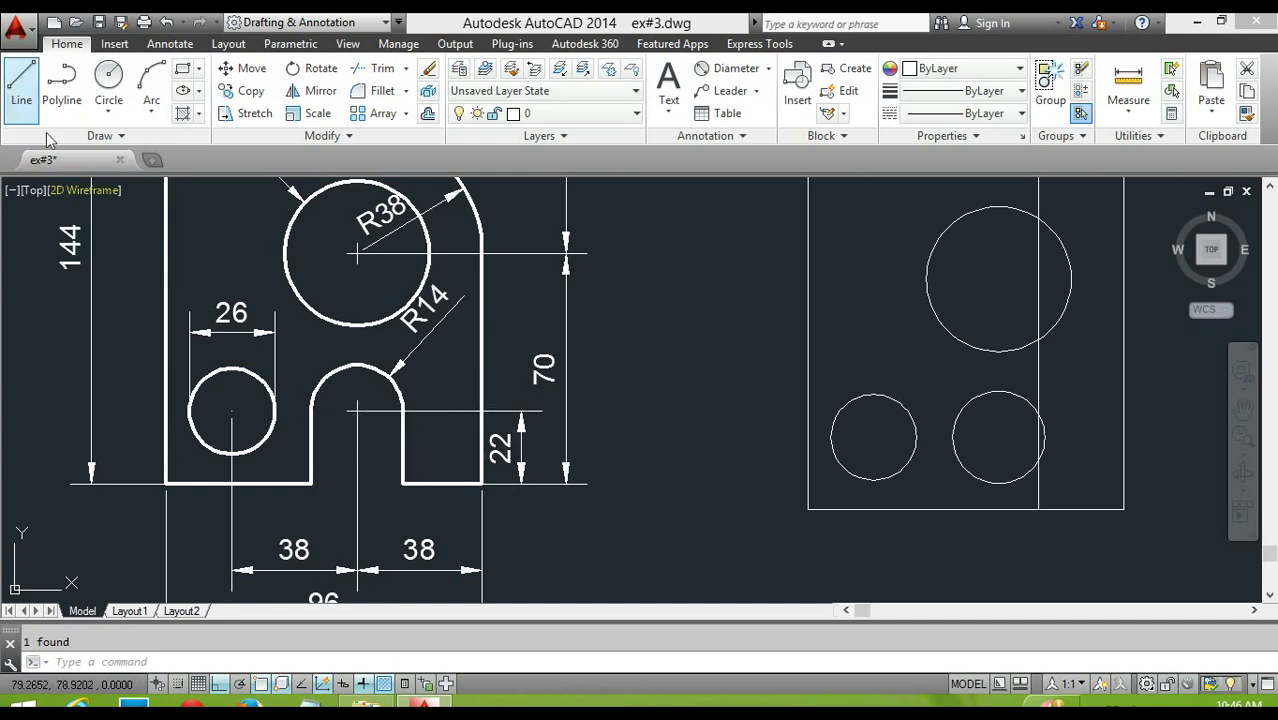
pyautogui.write('l')
# Step: Adjust object snaps and draw a vertical line from the lower right hole's left side to the bottom edge
pyautogui.press('Return')
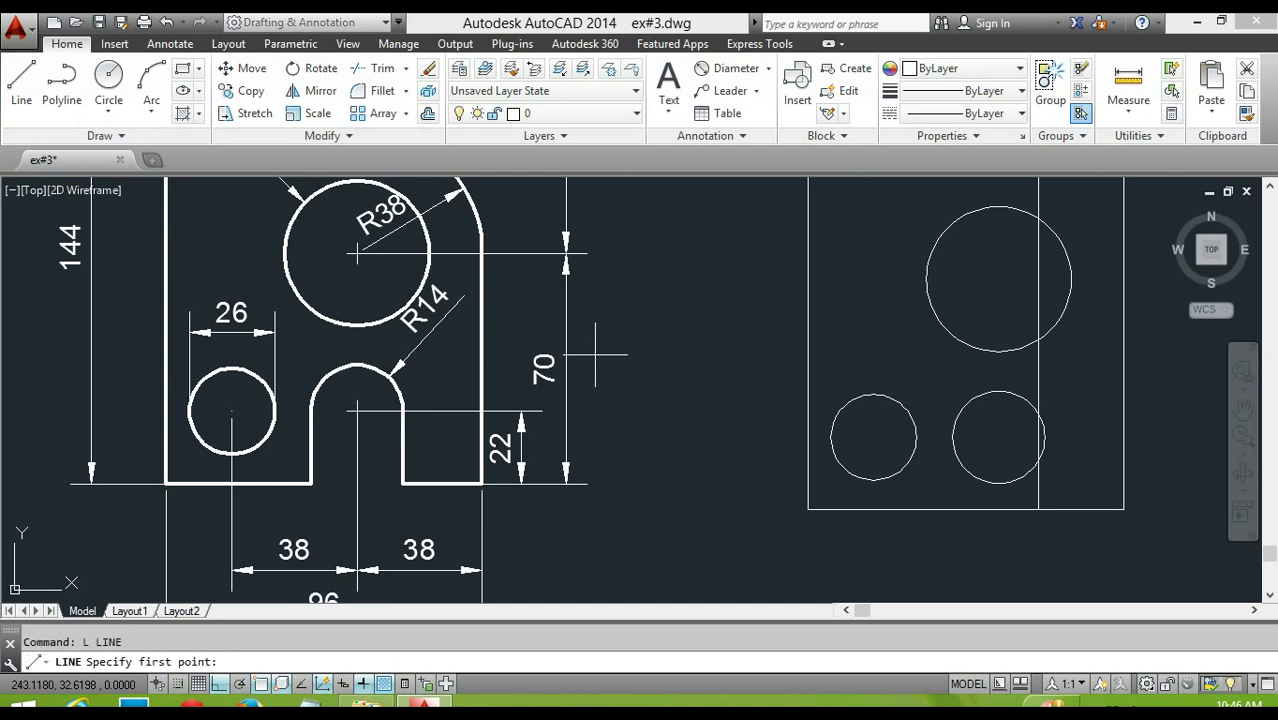
pyautogui.moveTo(585, 343); pyautogui.dragTo(490, 318, button='middle')
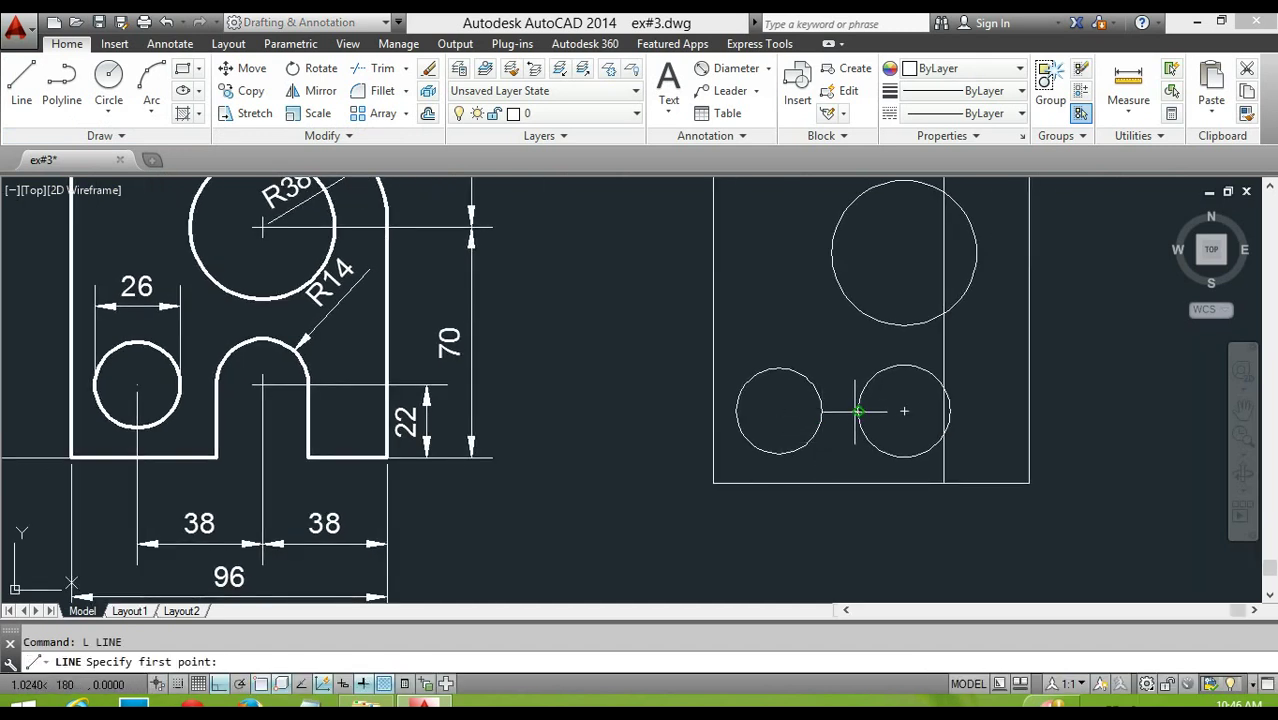
pyautogui.click(857, 410)
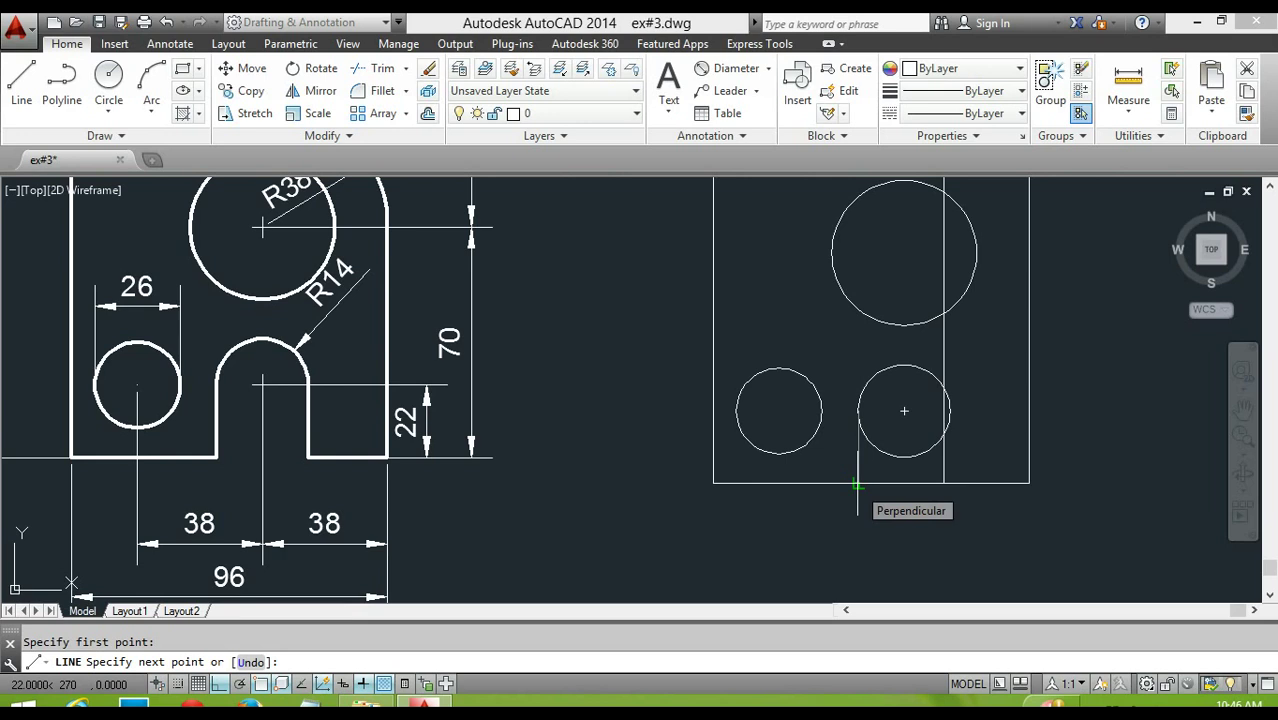
pyautogui.scroll(4, 857, 485)
pyautogui.scroll(2, 847, 476)
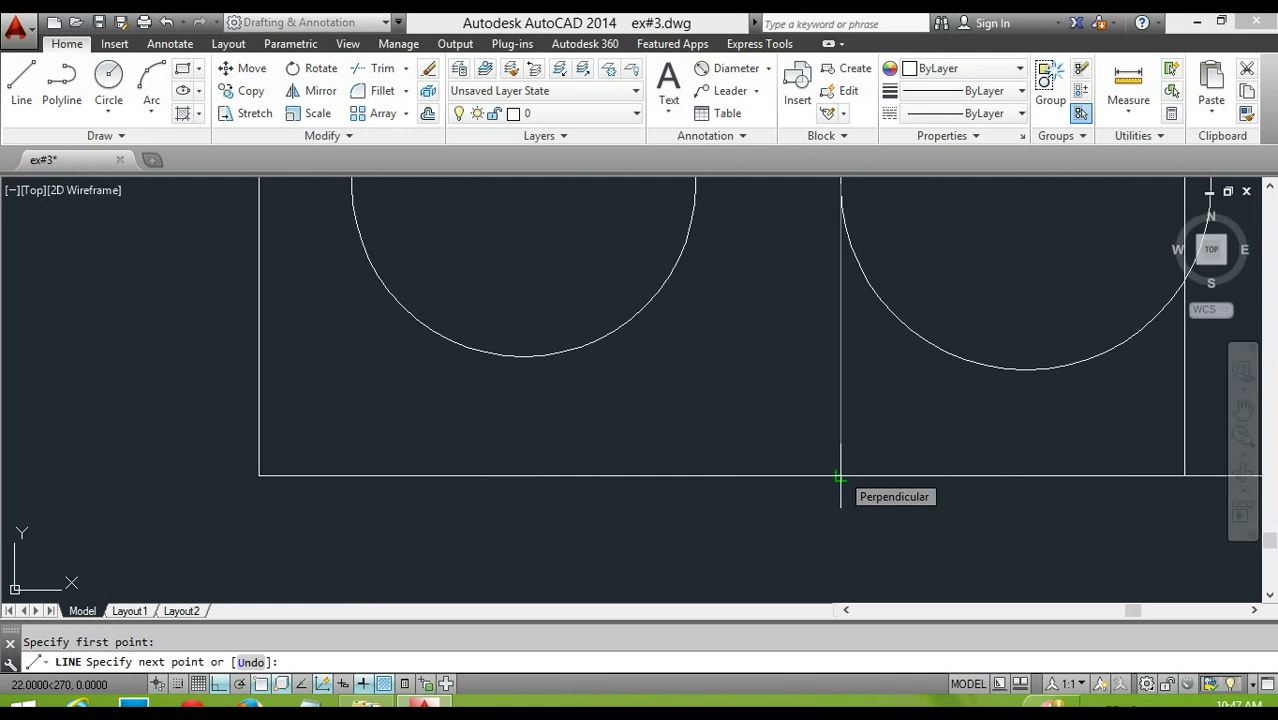
pyautogui.rightClick(262, 686)
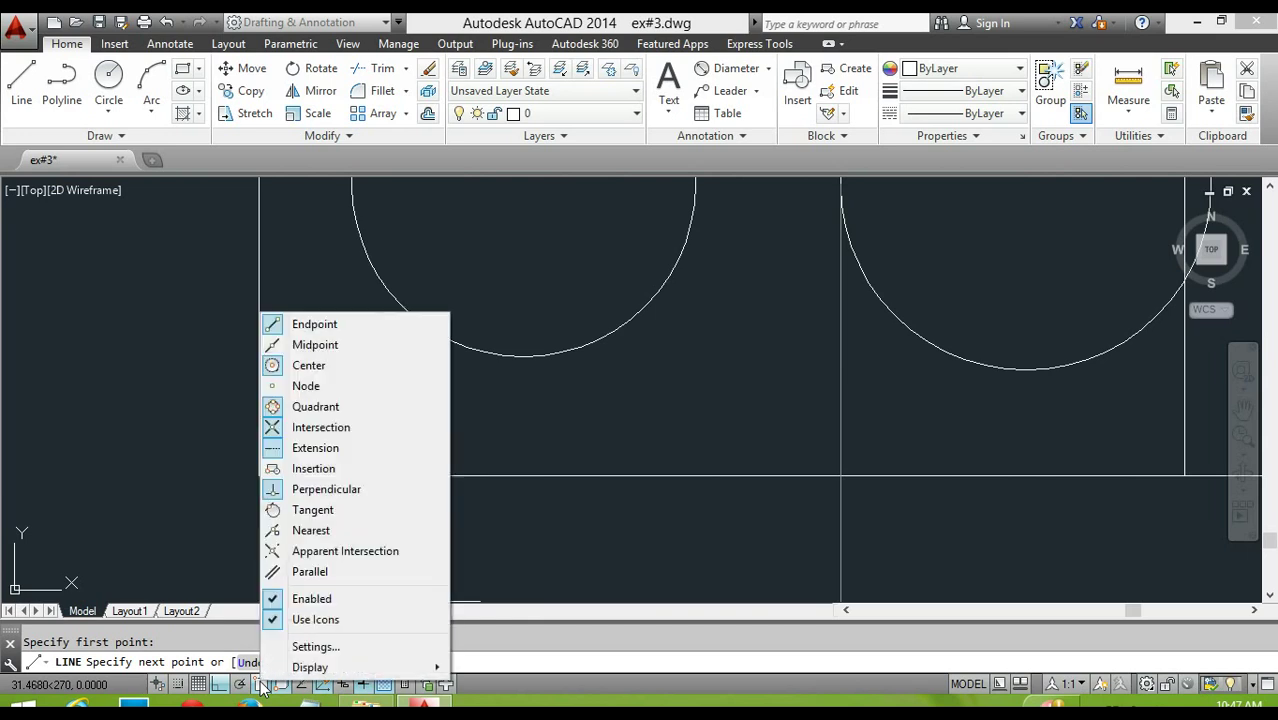
pyautogui.click(300, 652)
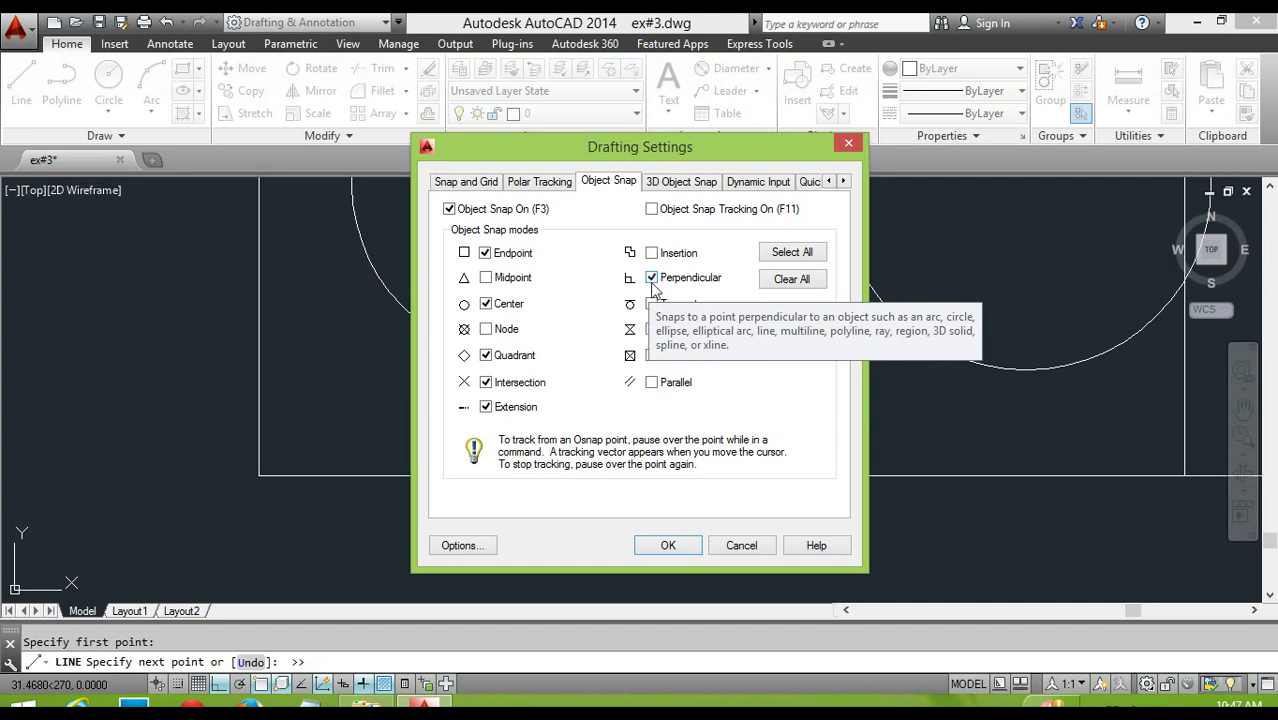
pyautogui.click(669, 546)
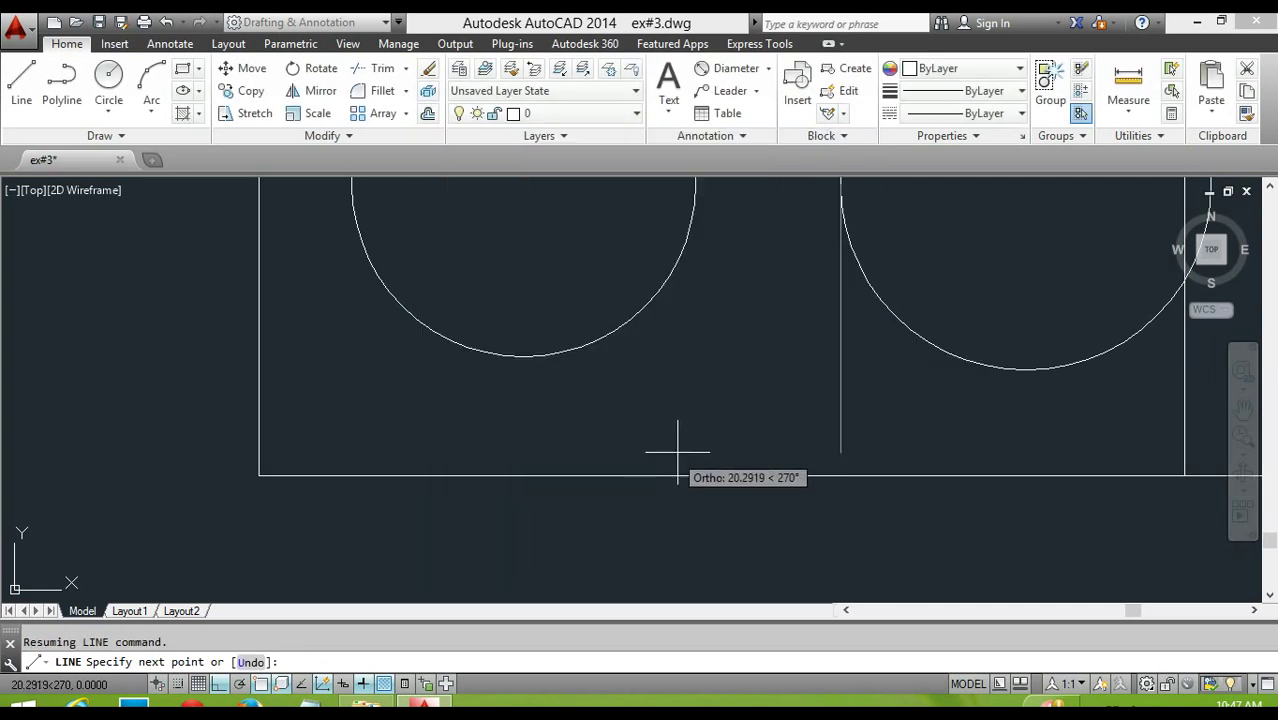
pyautogui.scroll(-2, 770, 465)
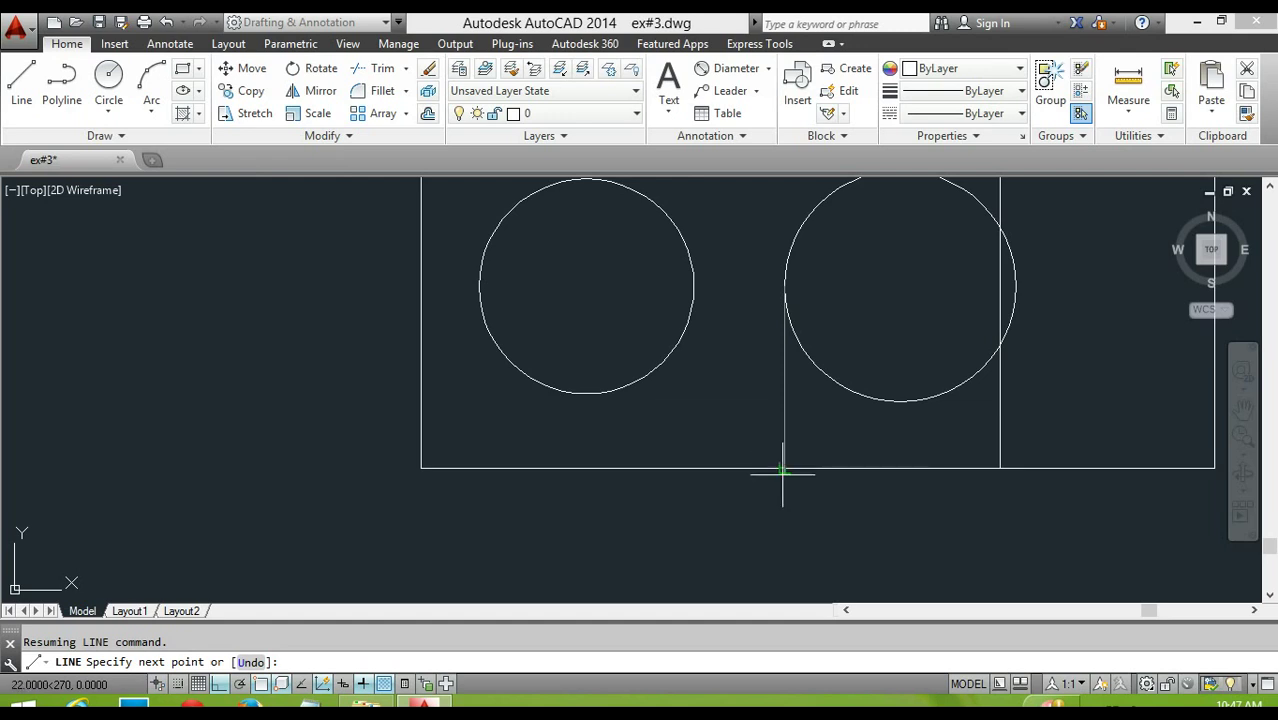
pyautogui.click(783, 470)
pyautogui.scroll(-2, 783, 470)
pyautogui.scroll(-2, 776, 430)
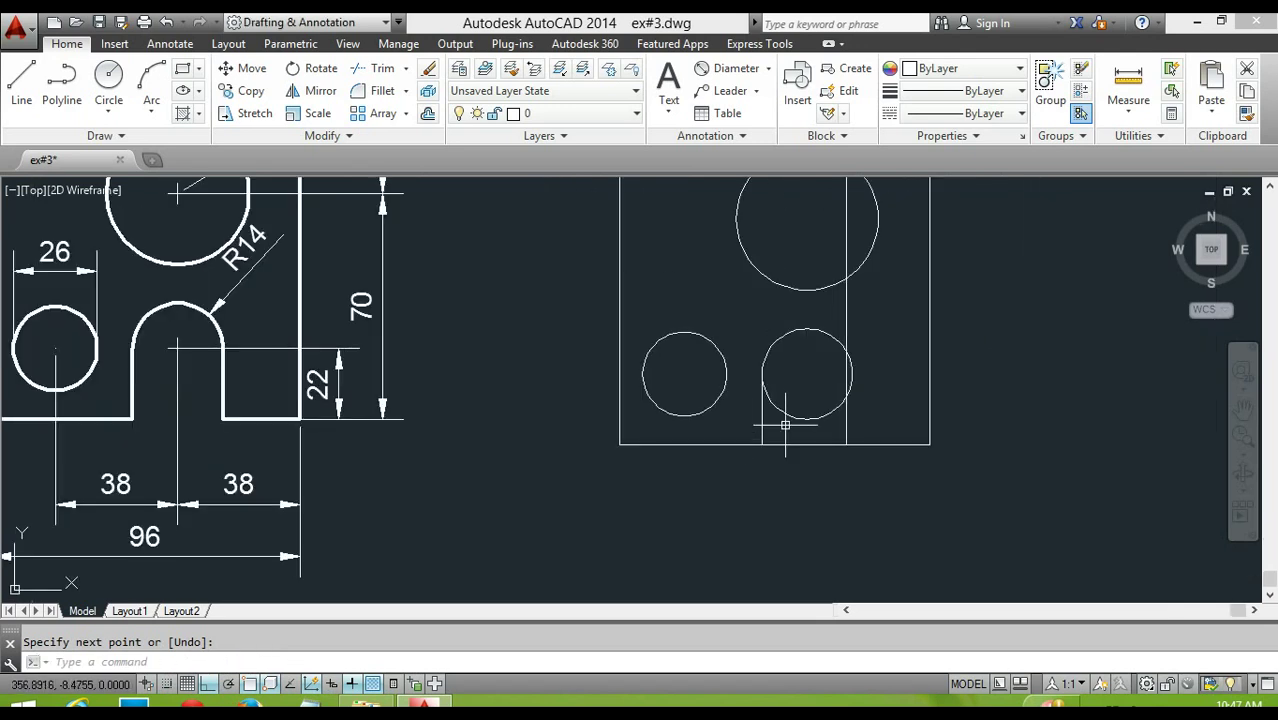
# Step: Draw a second vertical line from the hole's right side down to the bottom edge
pyautogui.press('Return')
pyautogui.press('Return')
pyautogui.click(770, 384)
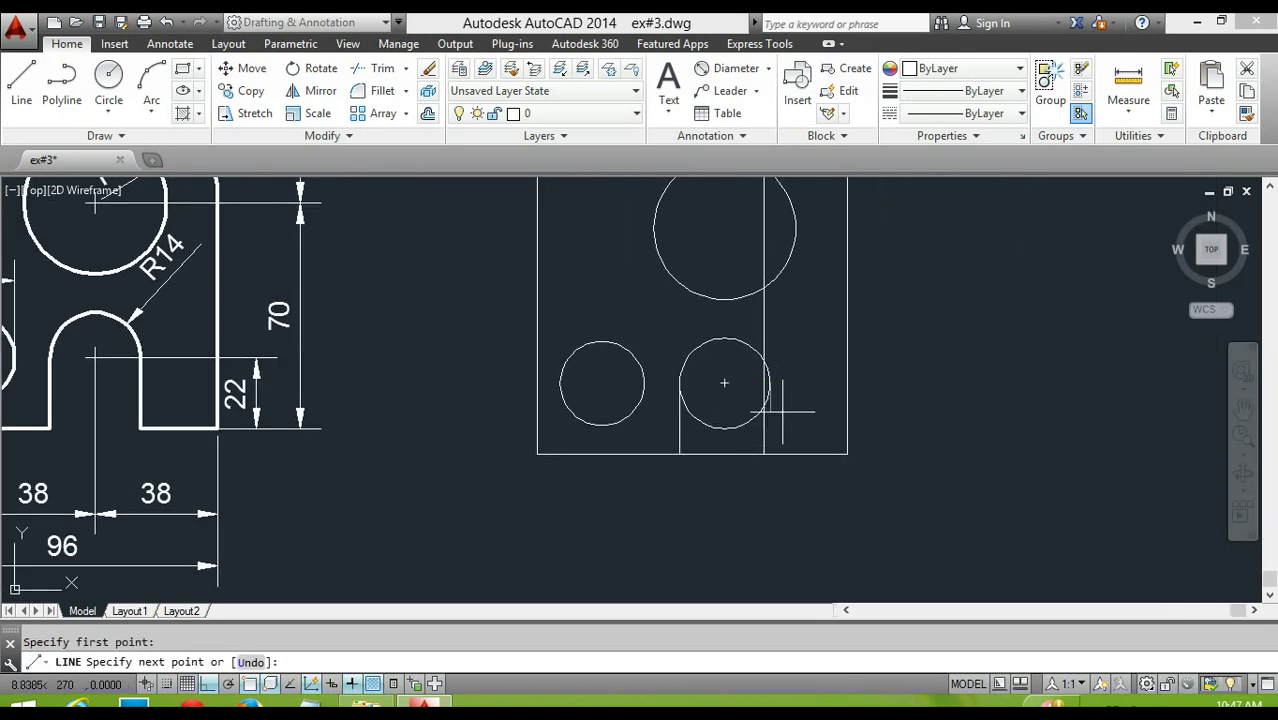
pyautogui.click(770, 456)
pyautogui.press('Return')
pyautogui.scroll(-3, 702, 448)
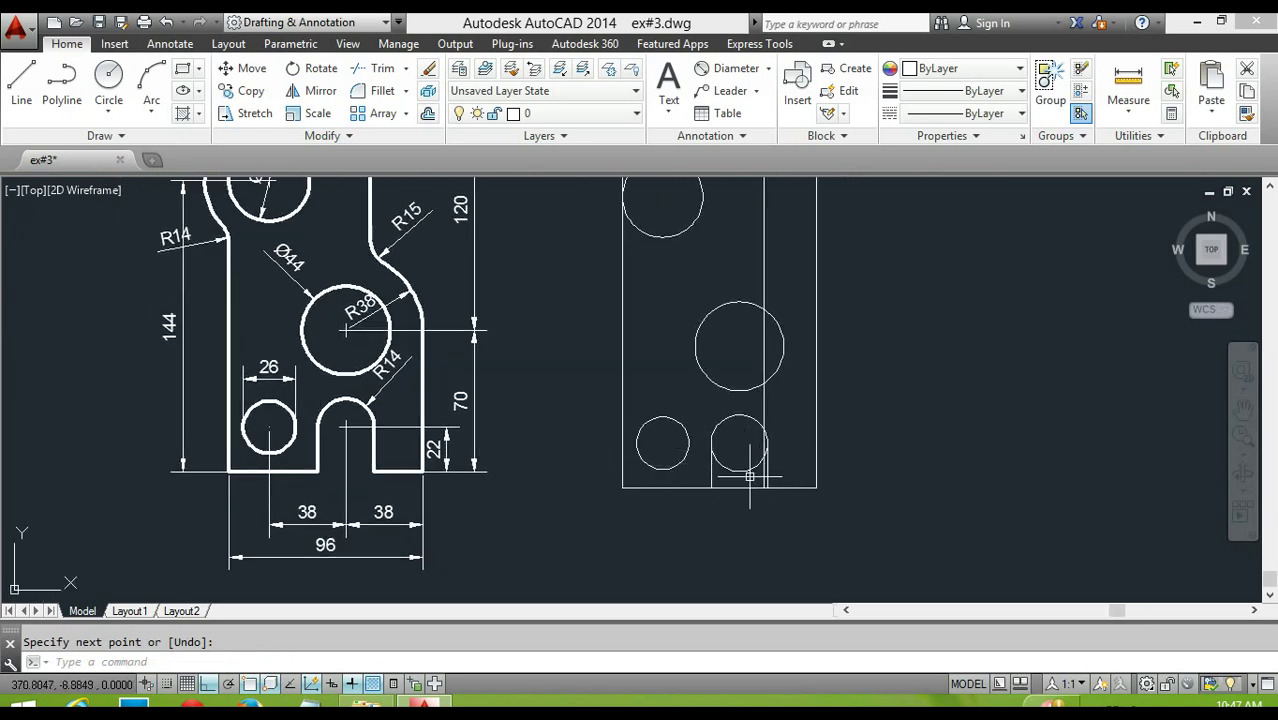
pyautogui.scroll(4, 750, 477)
pyautogui.moveTo(750, 477); pyautogui.dragTo(699, 472, button='middle')
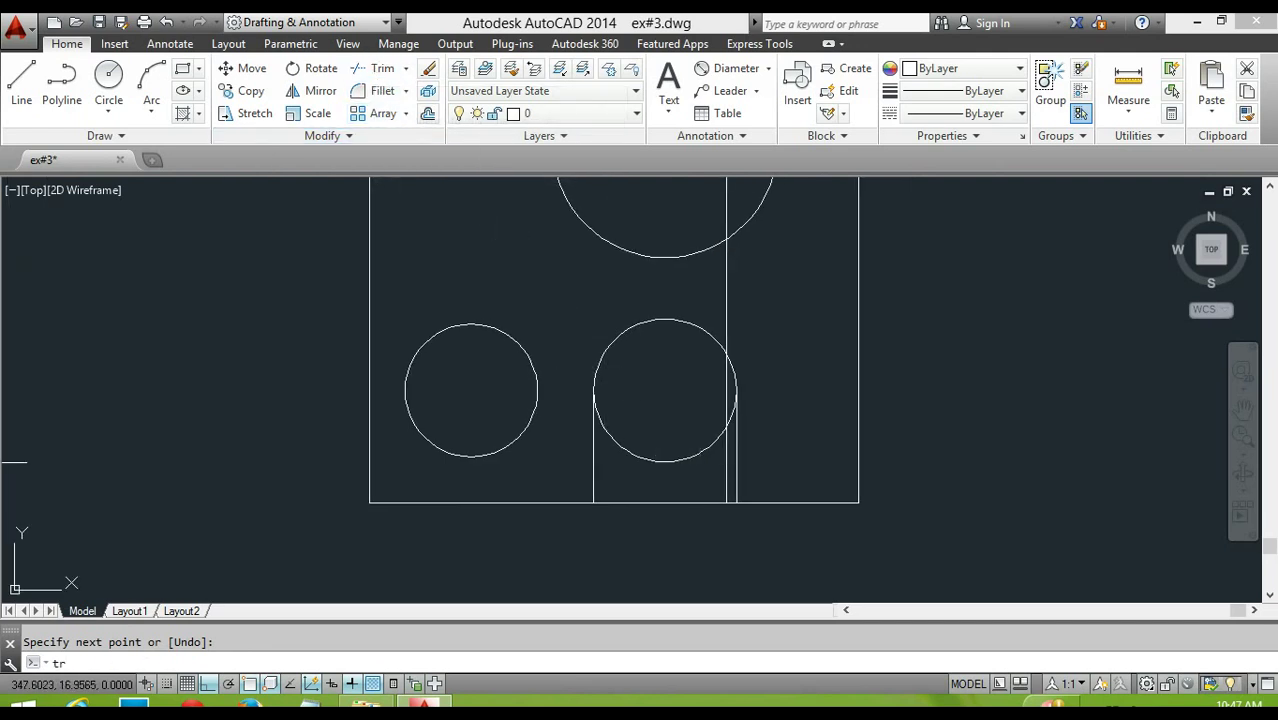
# Step: Trim the radius-14 hole's lower arc between the two vertical lines into a U-shaped slot
pyautogui.press('Return')
pyautogui.click(738, 477)
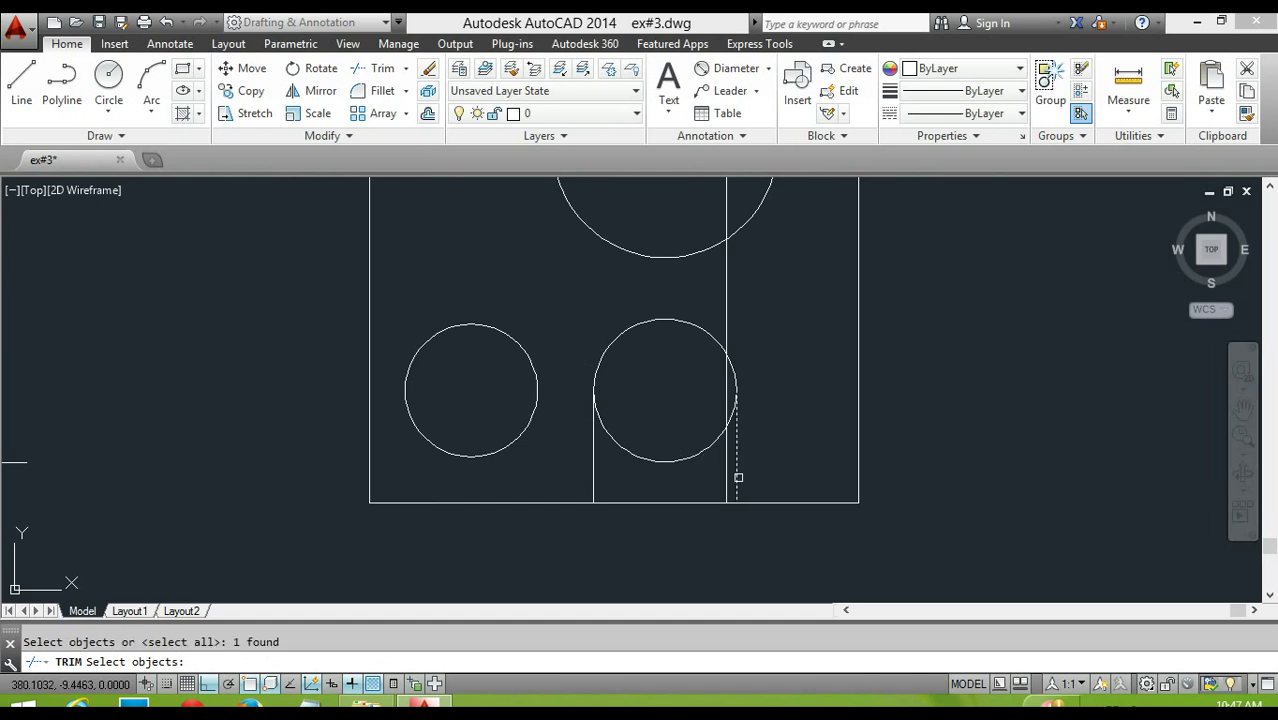
pyautogui.click(595, 470)
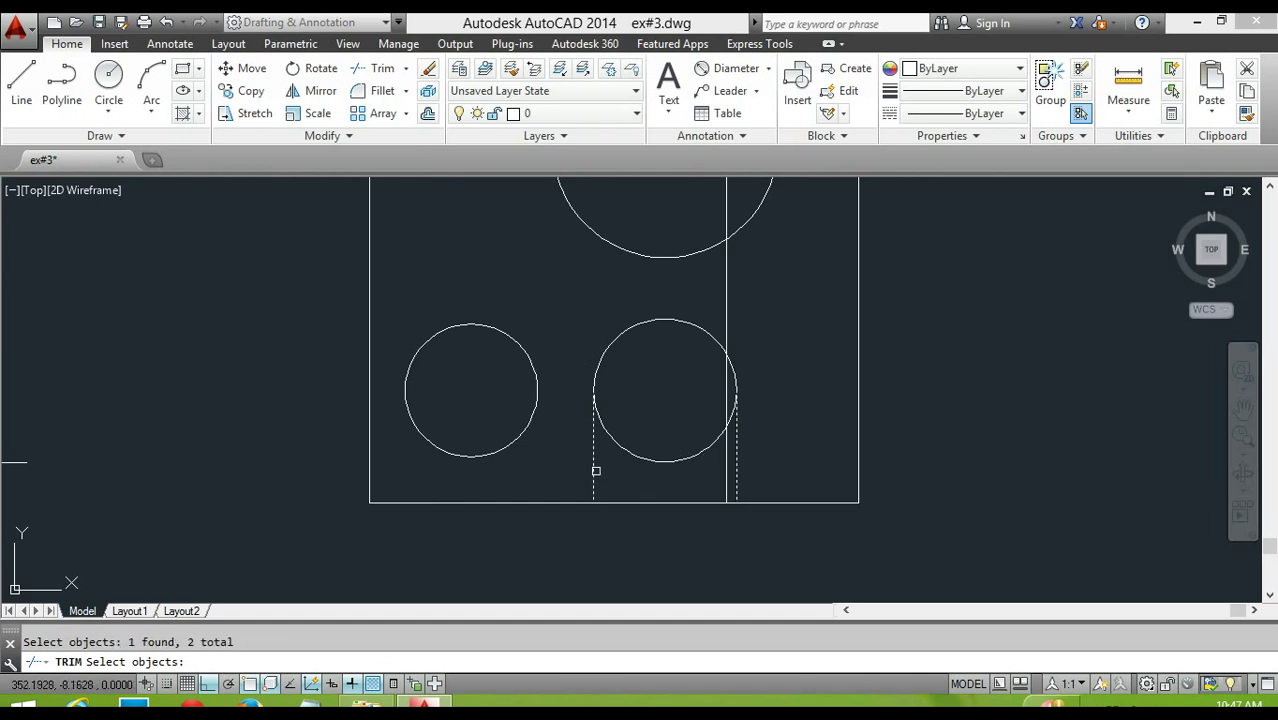
pyautogui.press('Return')
pyautogui.click(658, 462)
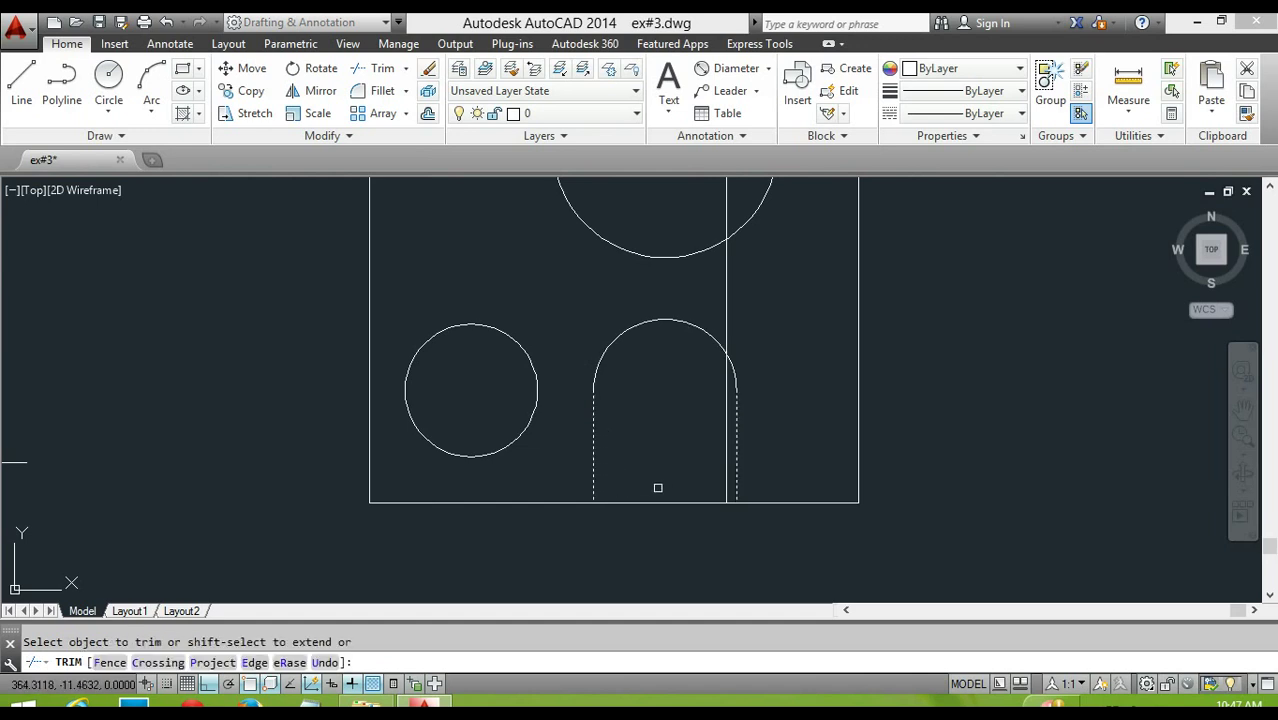
pyautogui.press('Escape')
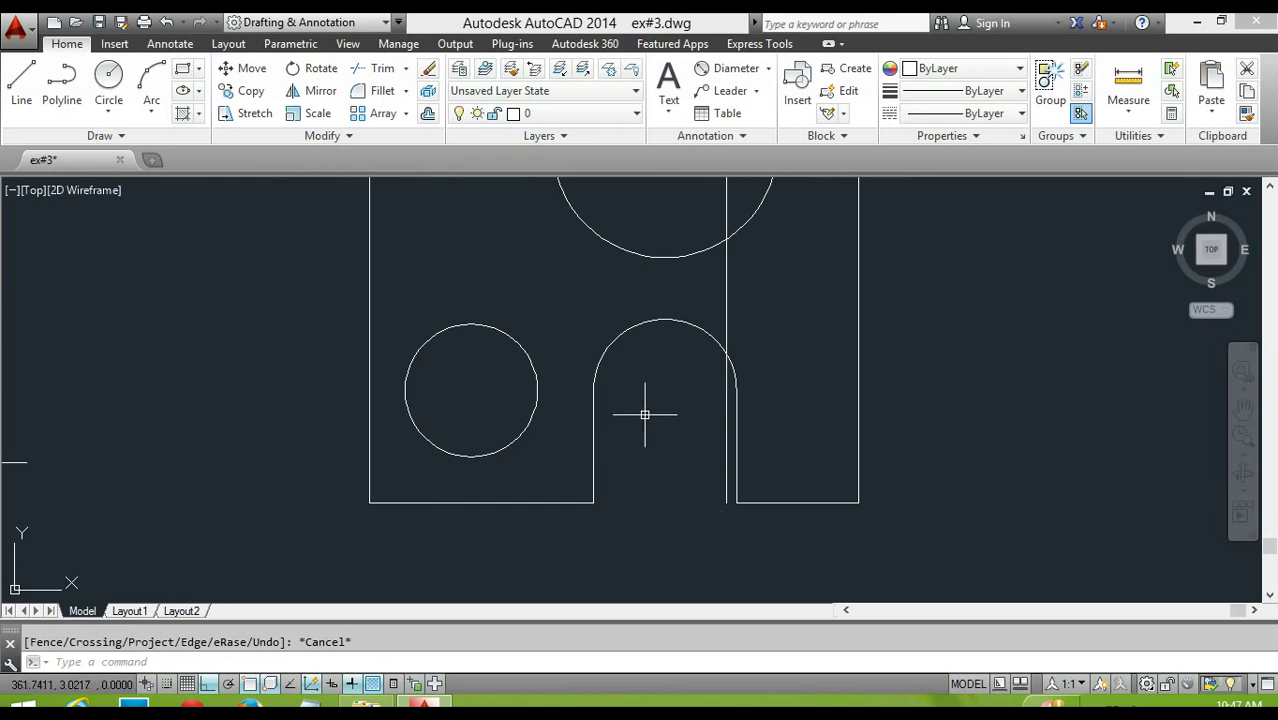
pyautogui.scroll(-2, 650, 430)
pyautogui.moveTo(656, 436)
pyautogui.mouseDown(button='middle')
pyautogui.moveTo(708, 508)
pyautogui.moveTo(790, 480)
pyautogui.mouseUp(button='middle')
pyautogui.scroll(-1, 785, 476)
pyautogui.scroll(1, 515, 464)
pyautogui.scroll(1, 403, 351)
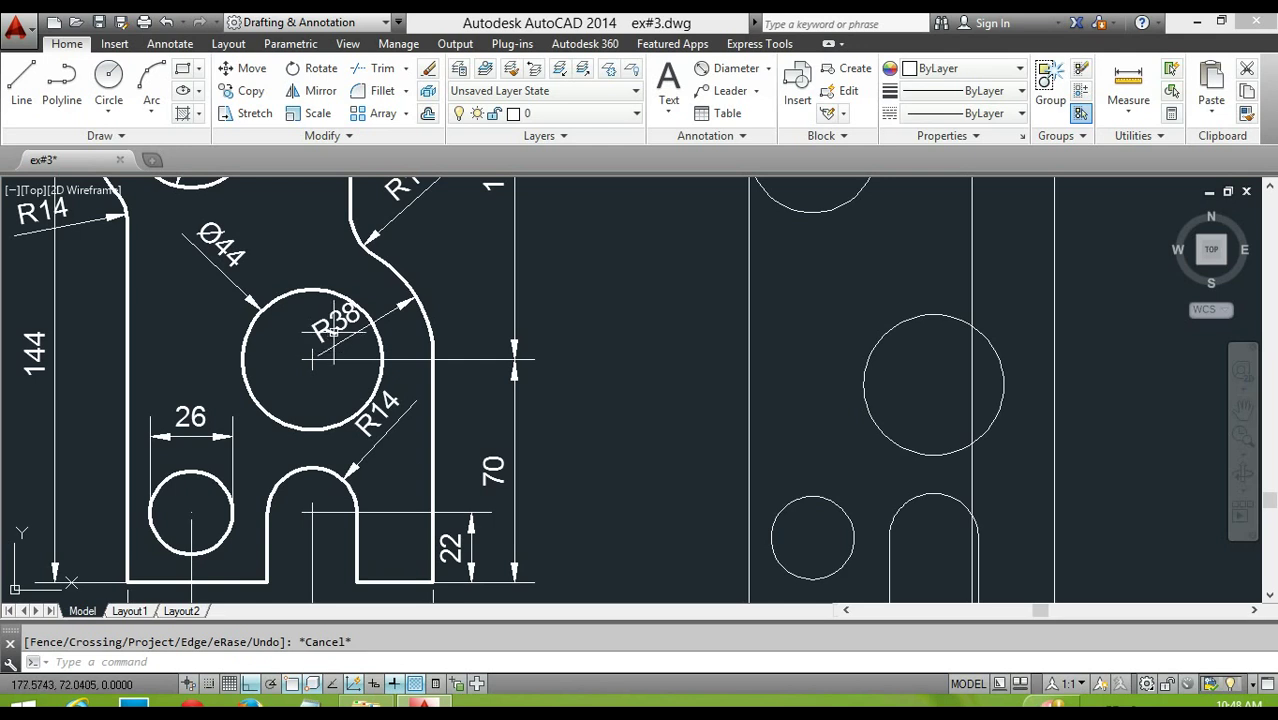
# Step: Draw a radius-38 circle centred on the copy's Ø44 central hole
pyautogui.moveTo(400, 340); pyautogui.dragTo(306, 350, button='middle')
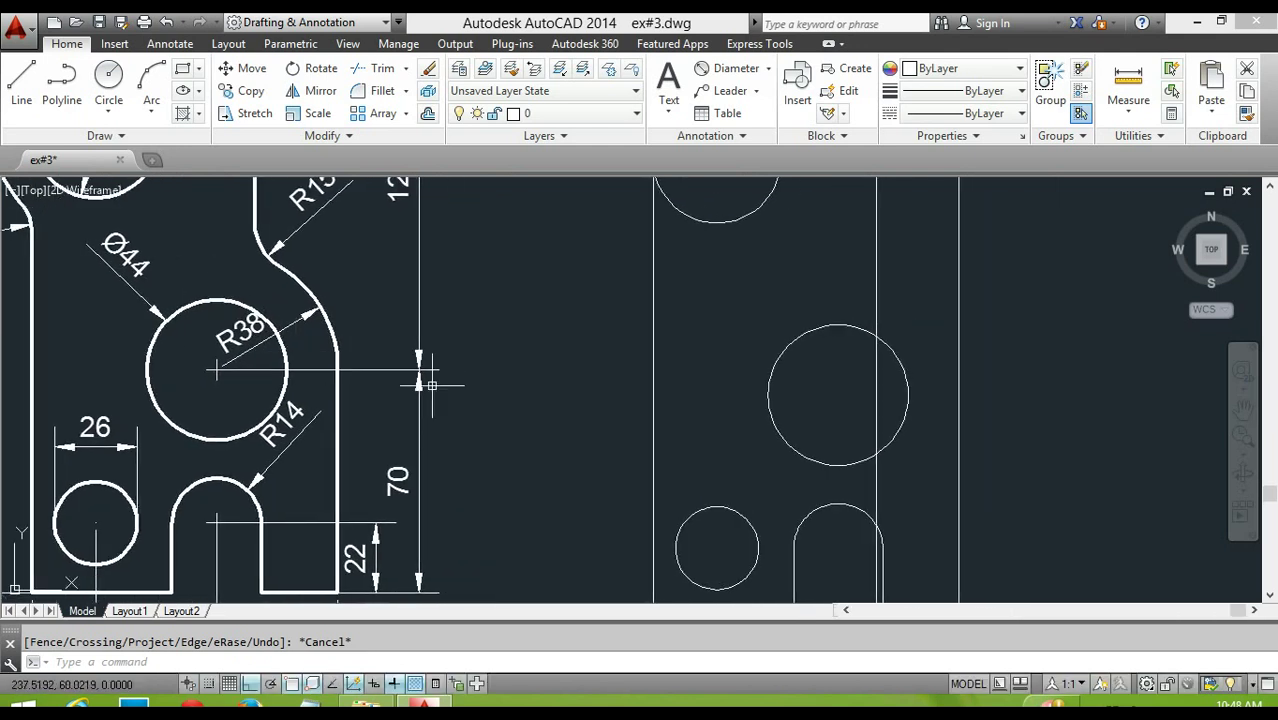
pyautogui.write('c')
pyautogui.press('Return')
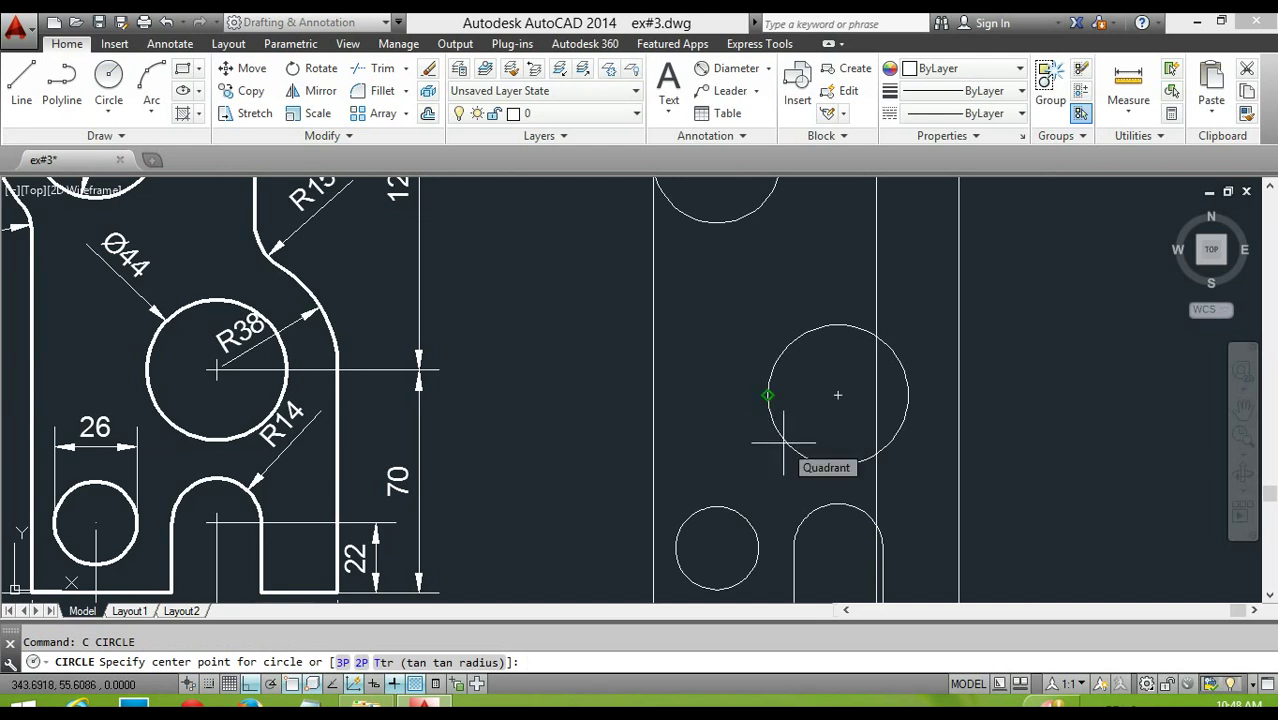
pyautogui.click(838, 395)
pyautogui.write('38')
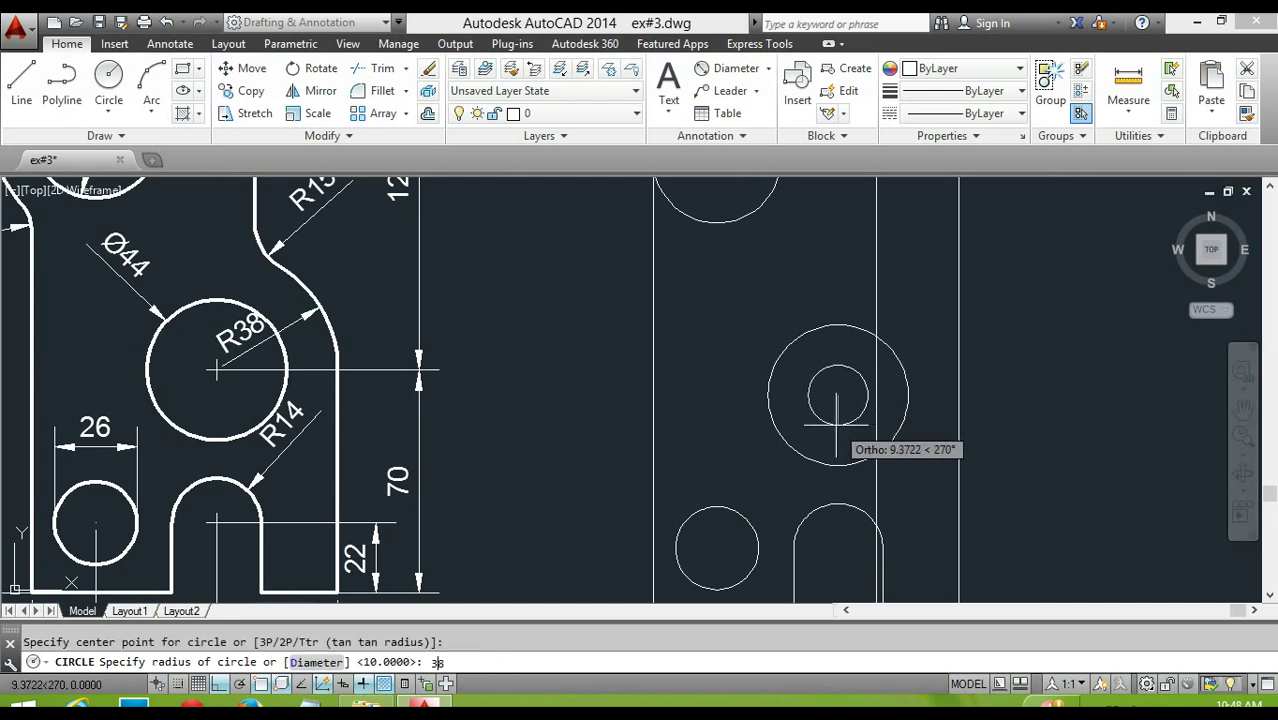
pyautogui.press('Return')
pyautogui.scroll(-1, 836, 425)
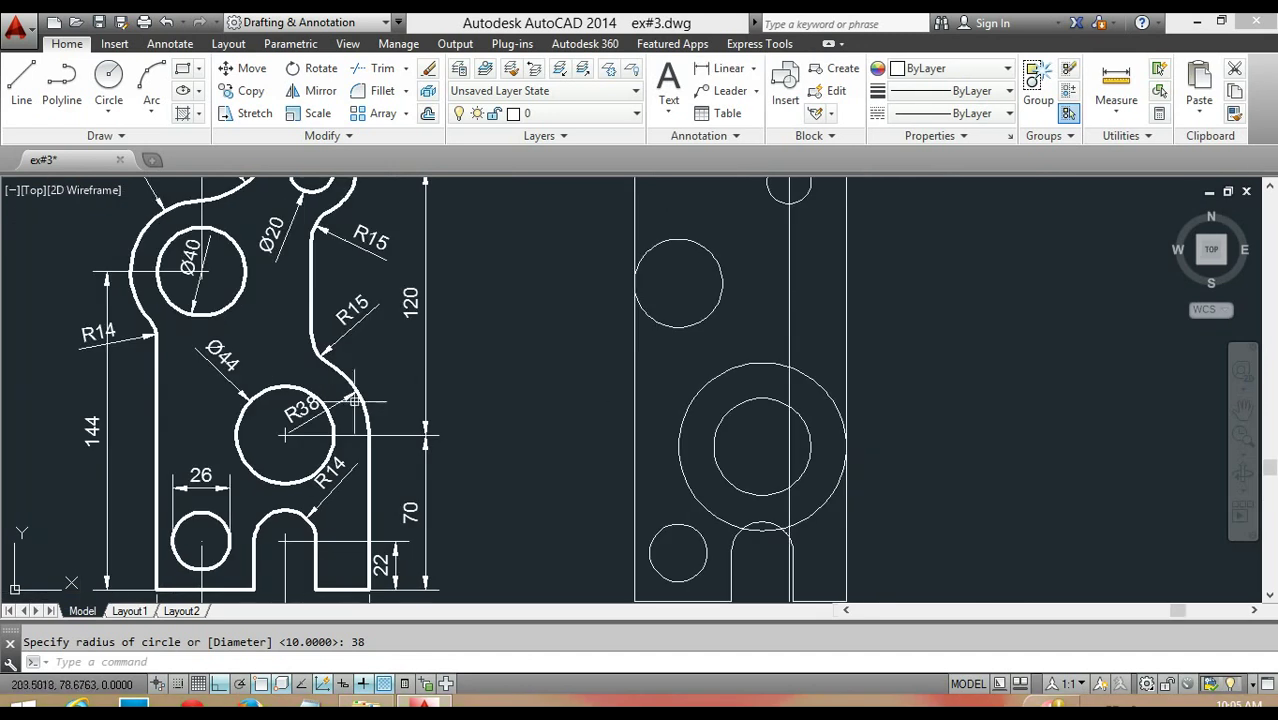
pyautogui.scroll(1, 352, 383)
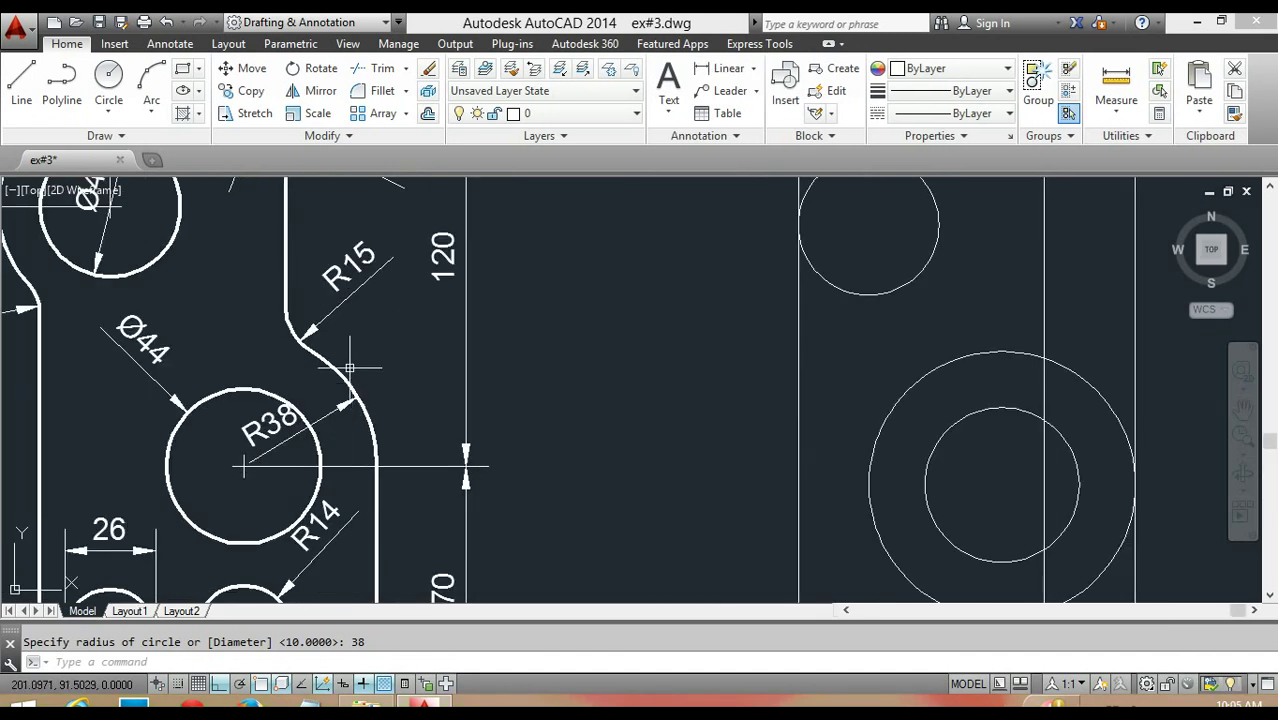
pyautogui.scroll(1, 340, 365)
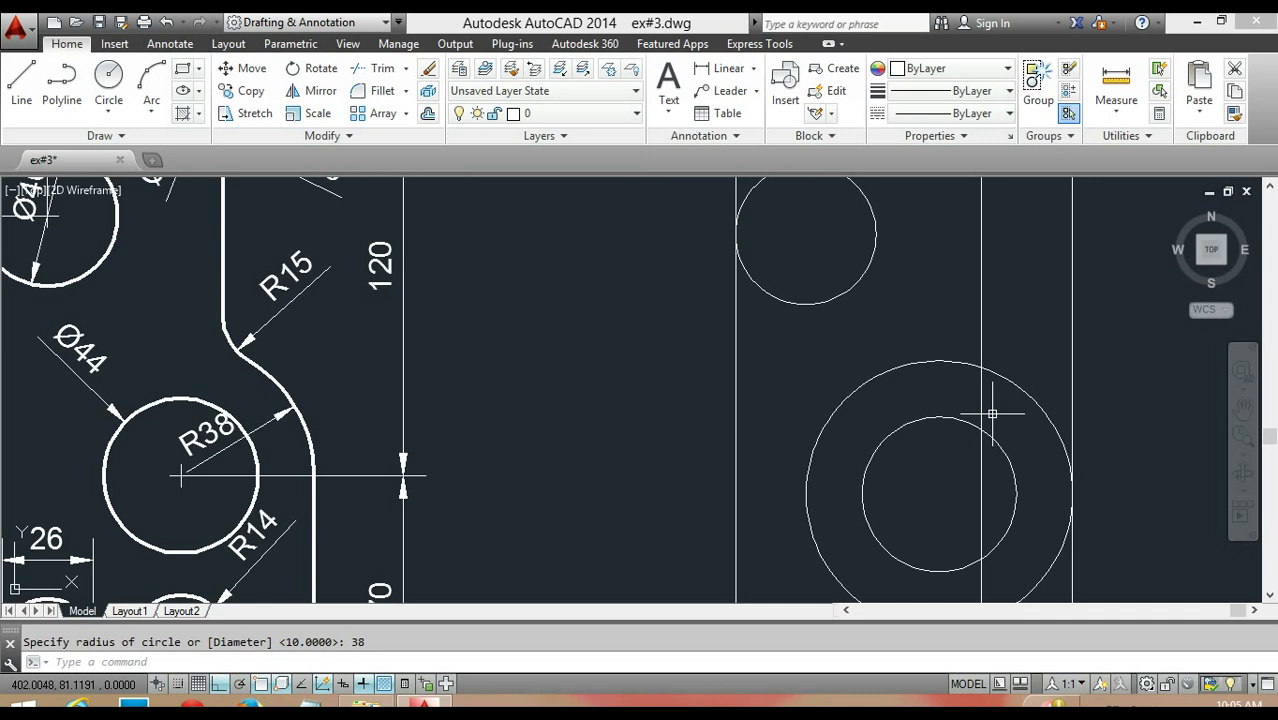
pyautogui.click(108, 112)
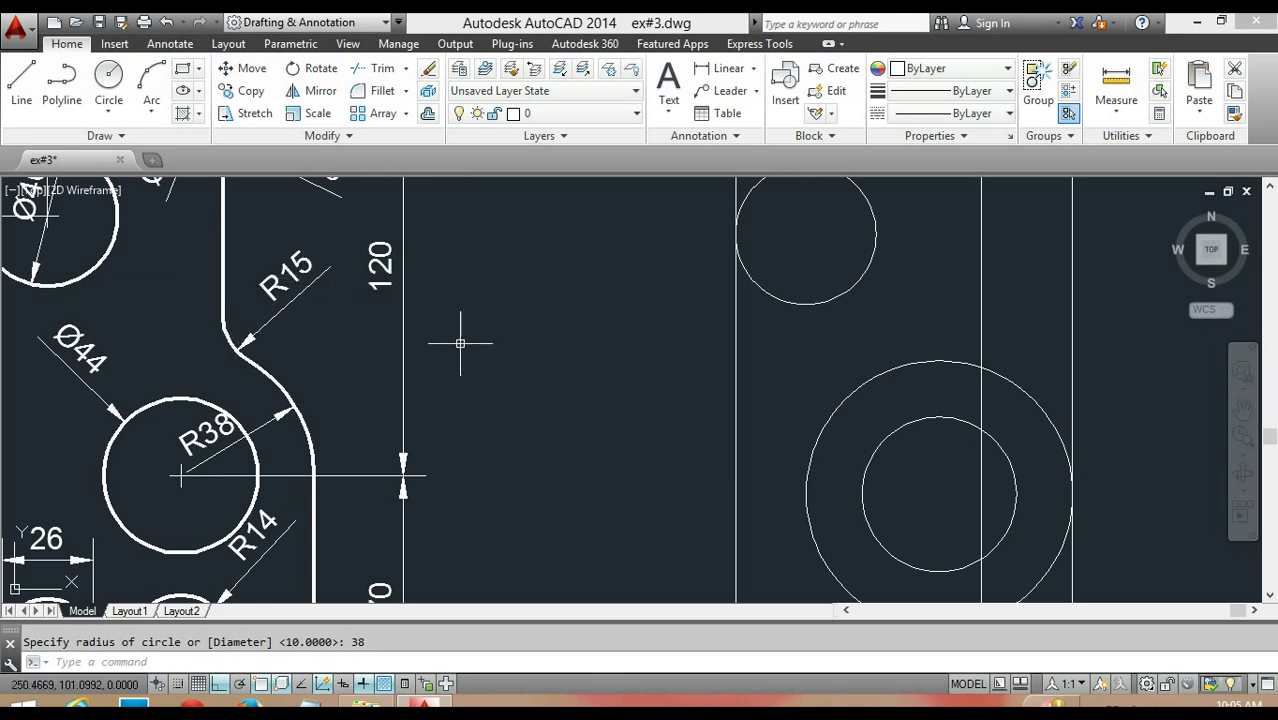
# Step: Draw a radius-15 circle tangent to the R38 circle and the right vertical line
pyautogui.click(116, 114)
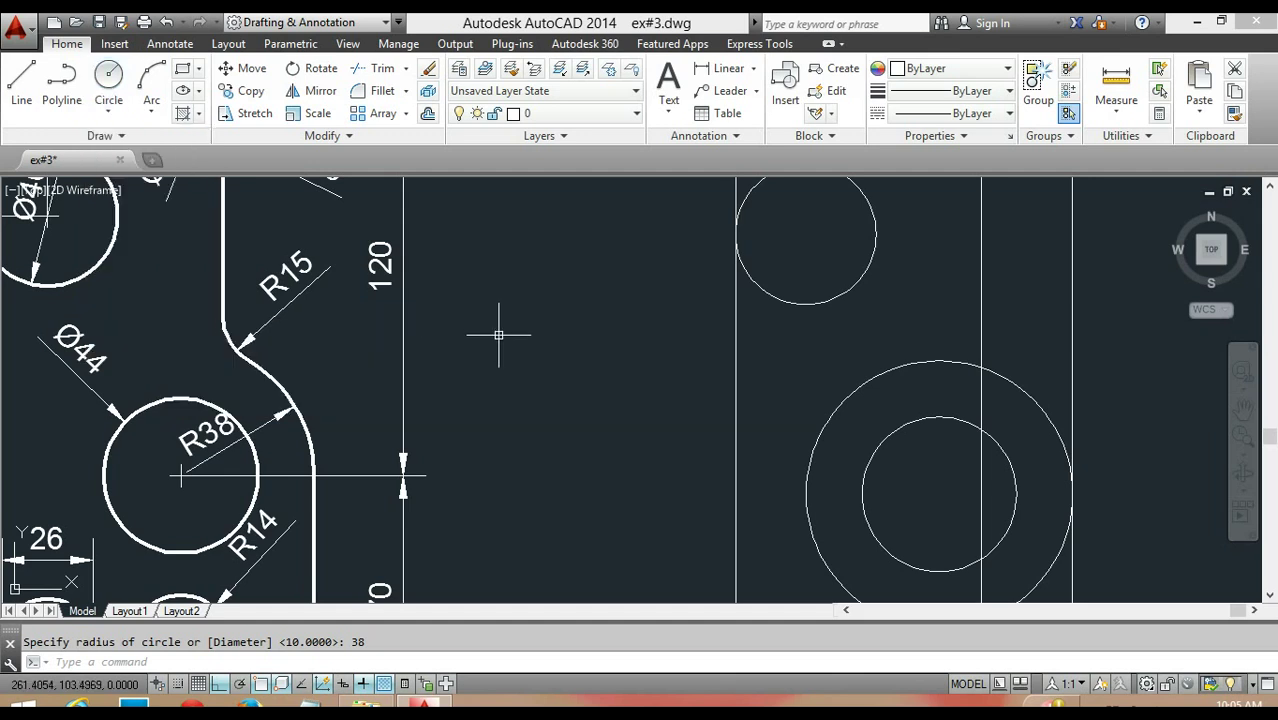
pyautogui.write('c')
pyautogui.press('Return')
pyautogui.write('ttr')
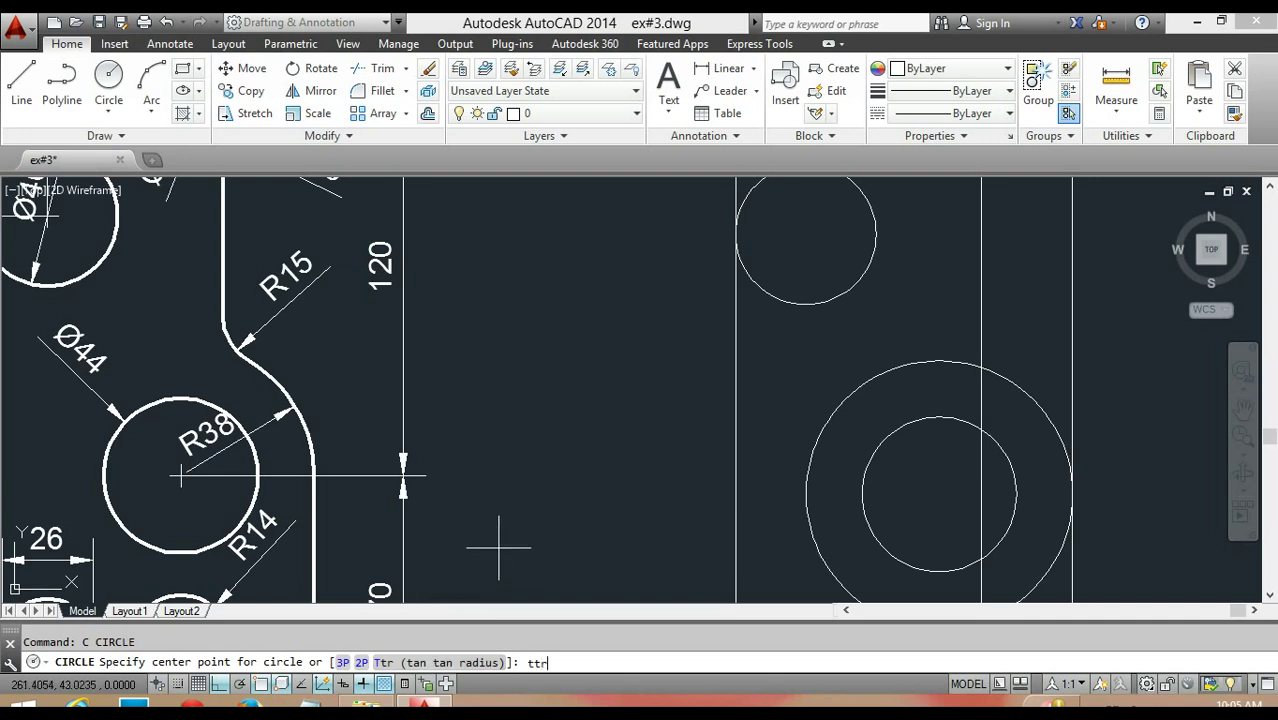
pyautogui.press('Return')
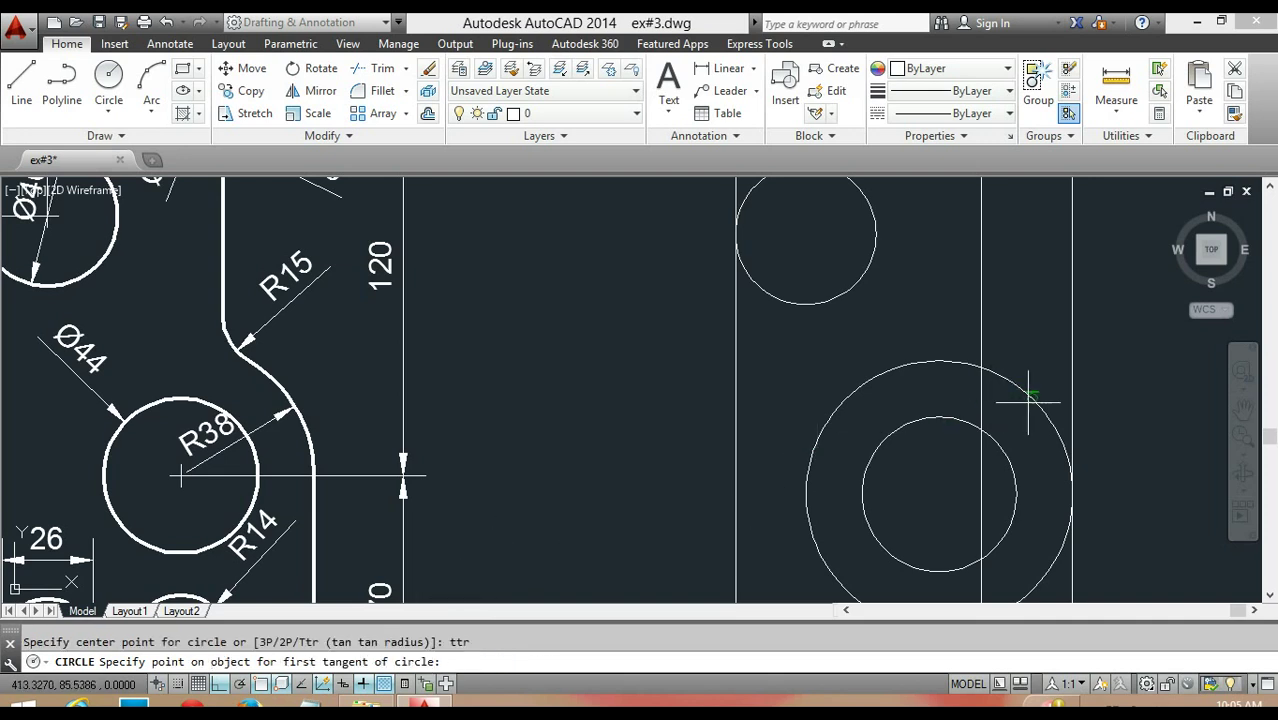
pyautogui.click(1029, 400)
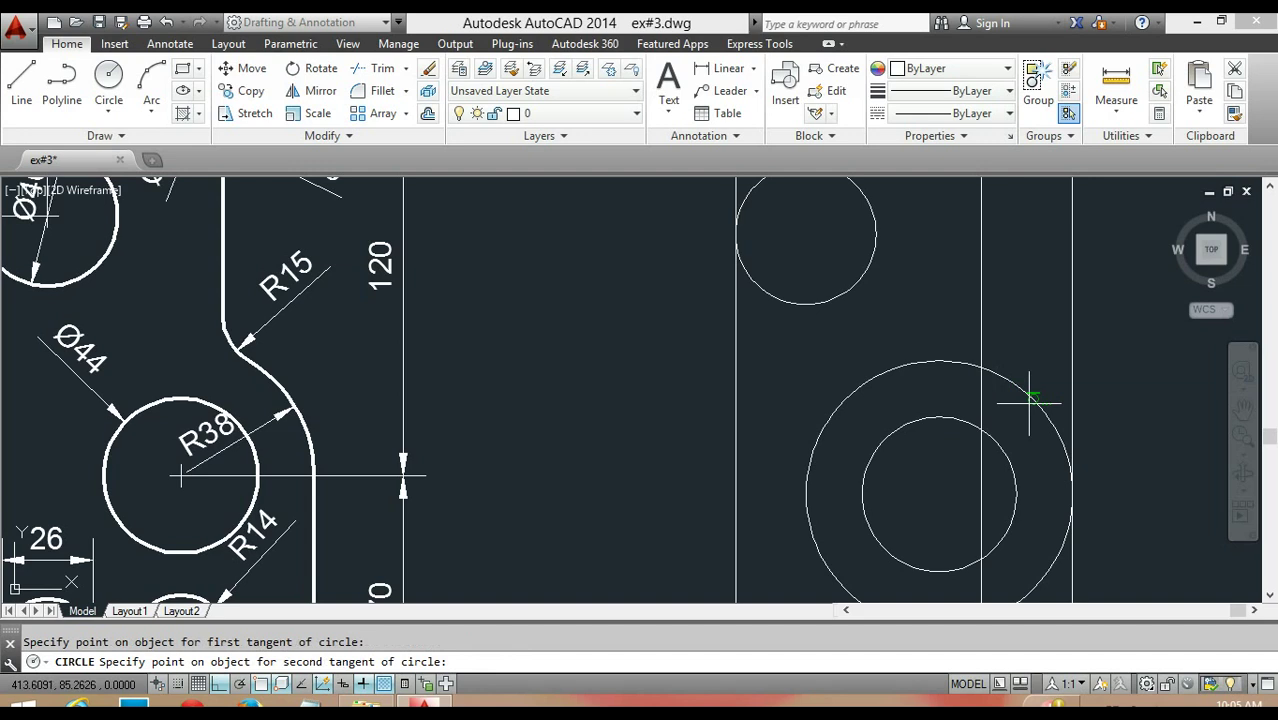
pyautogui.click(984, 303)
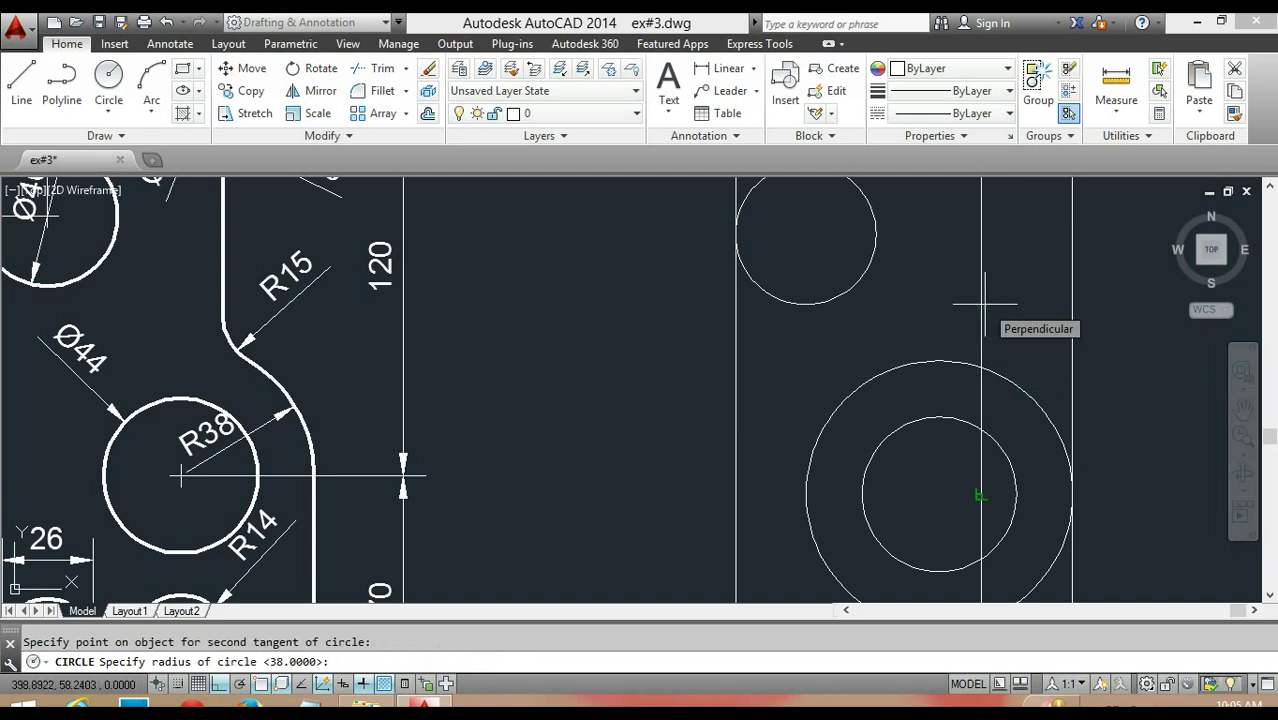
pyautogui.write('15')
pyautogui.press('Return')
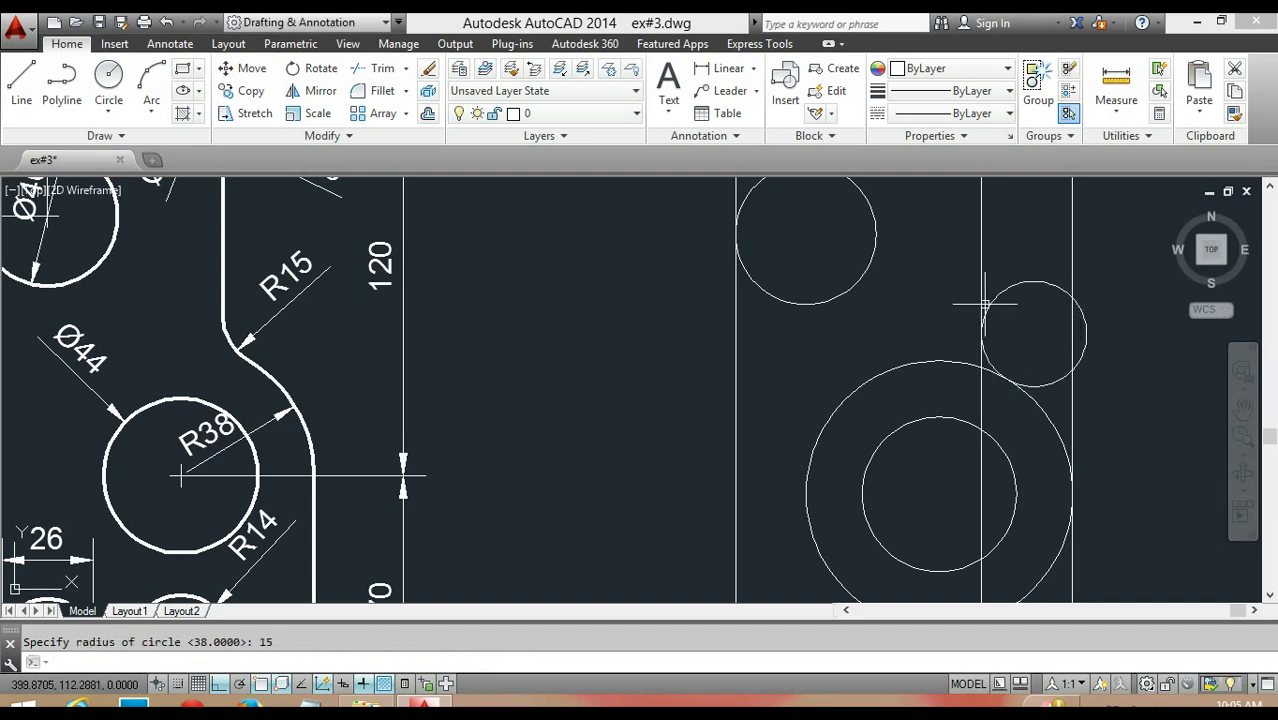
pyautogui.moveTo(984, 464); pyautogui.dragTo(785, 452, button='middle')
pyautogui.scroll(-2, 819, 414)
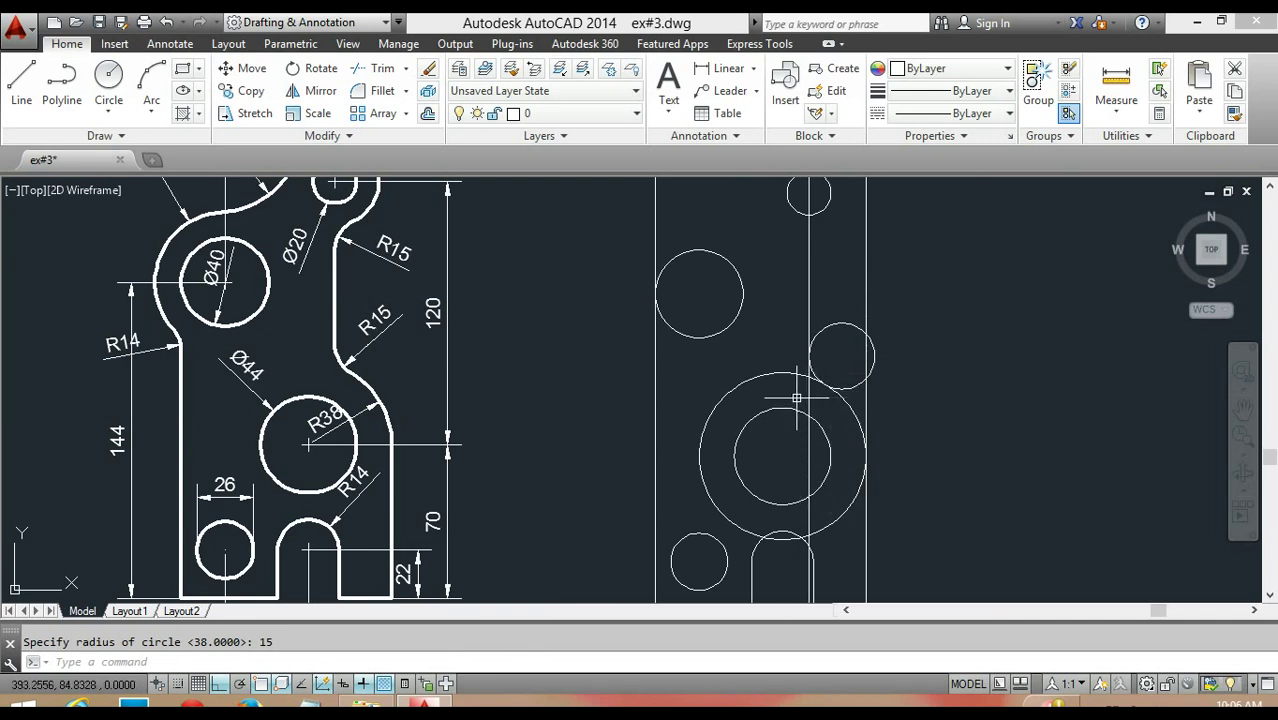
# Step: Trim the right vertical line back at the R15 tangent circle
pyautogui.write('tr')
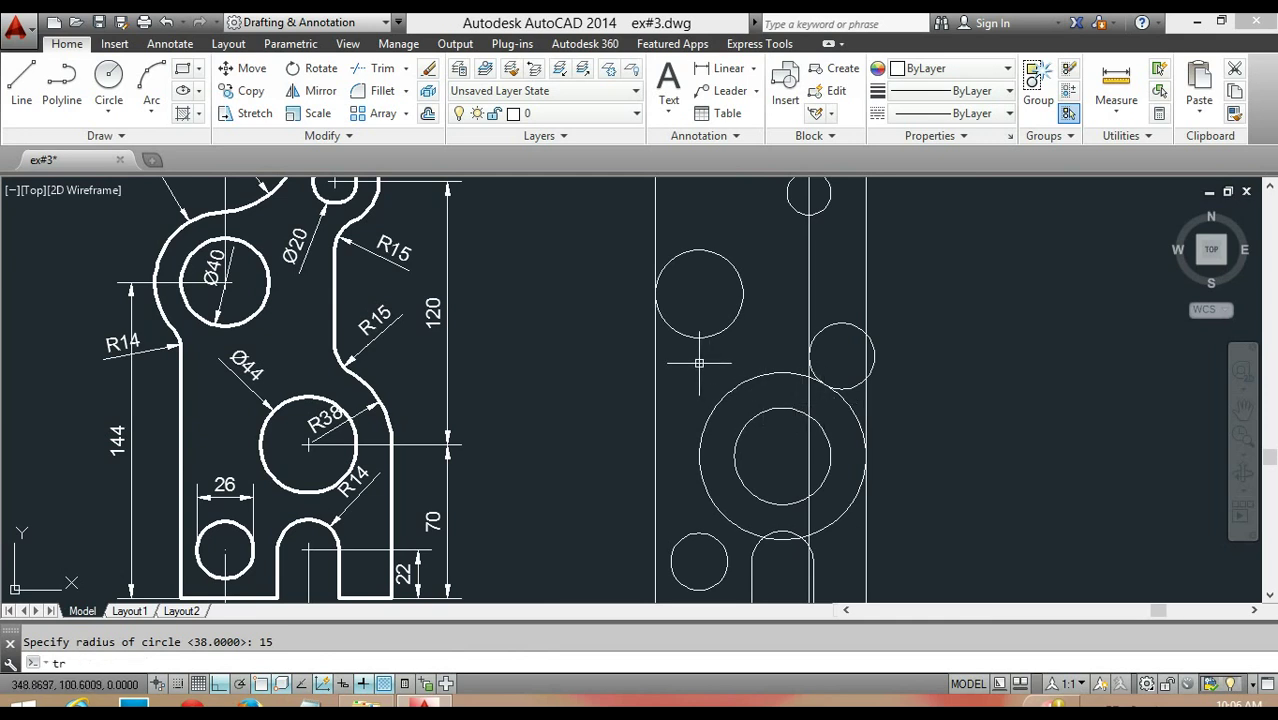
pyautogui.press('Return')
pyautogui.scroll(2, 830, 338)
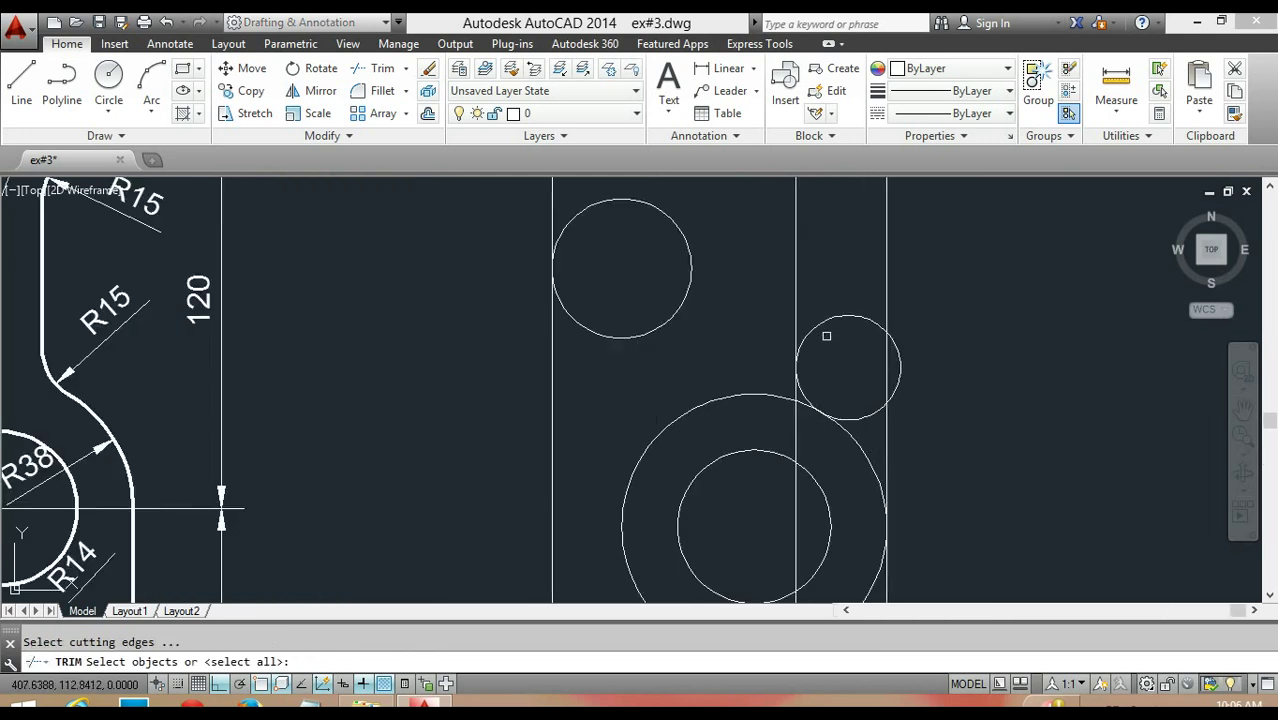
pyautogui.click(818, 326)
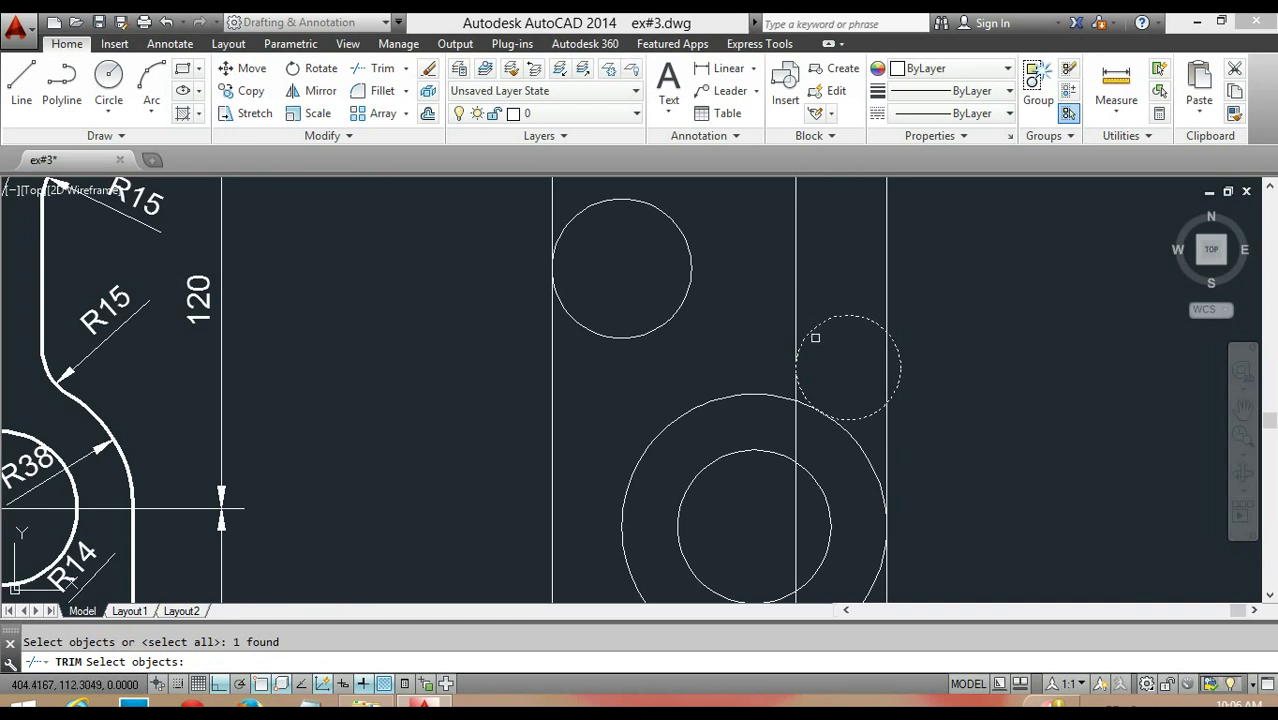
pyautogui.press('Return')
pyautogui.click(788, 428)
pyautogui.click(807, 450)
pyautogui.press('Escape')
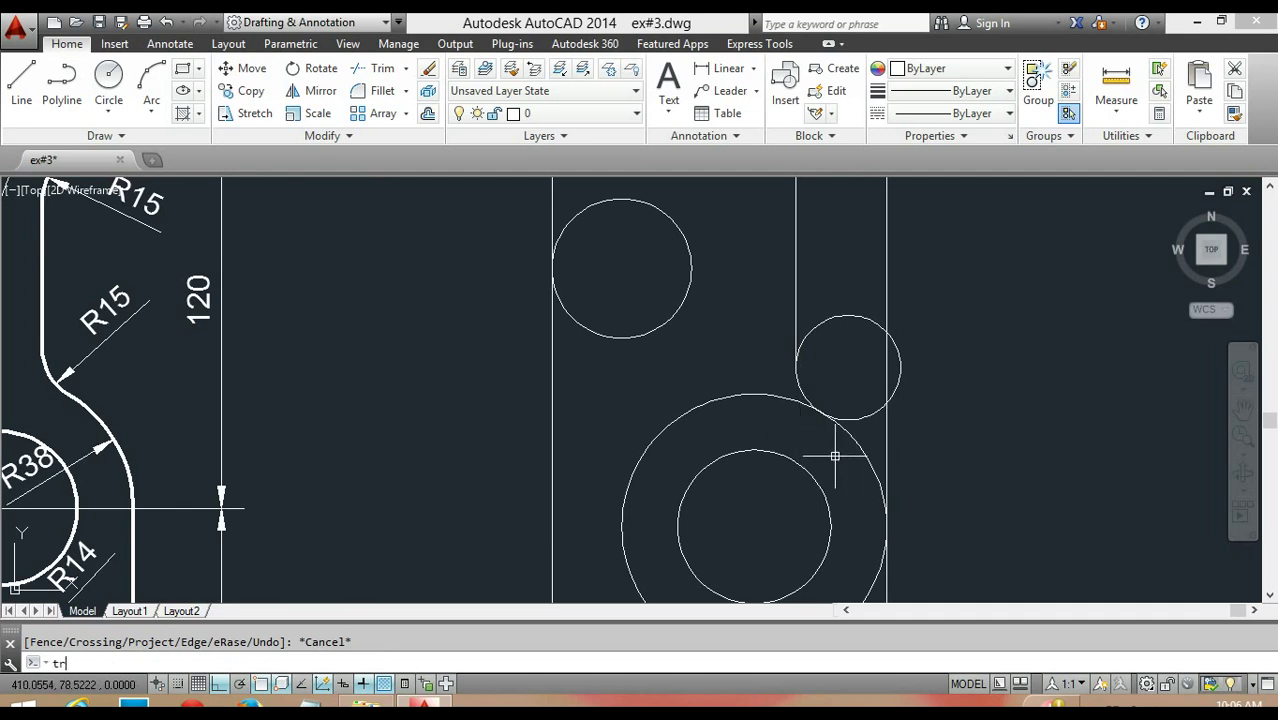
# Step: Trim away the part of the right vertical edge above the large R38 circle
pyautogui.press('Return')
pyautogui.click(858, 455)
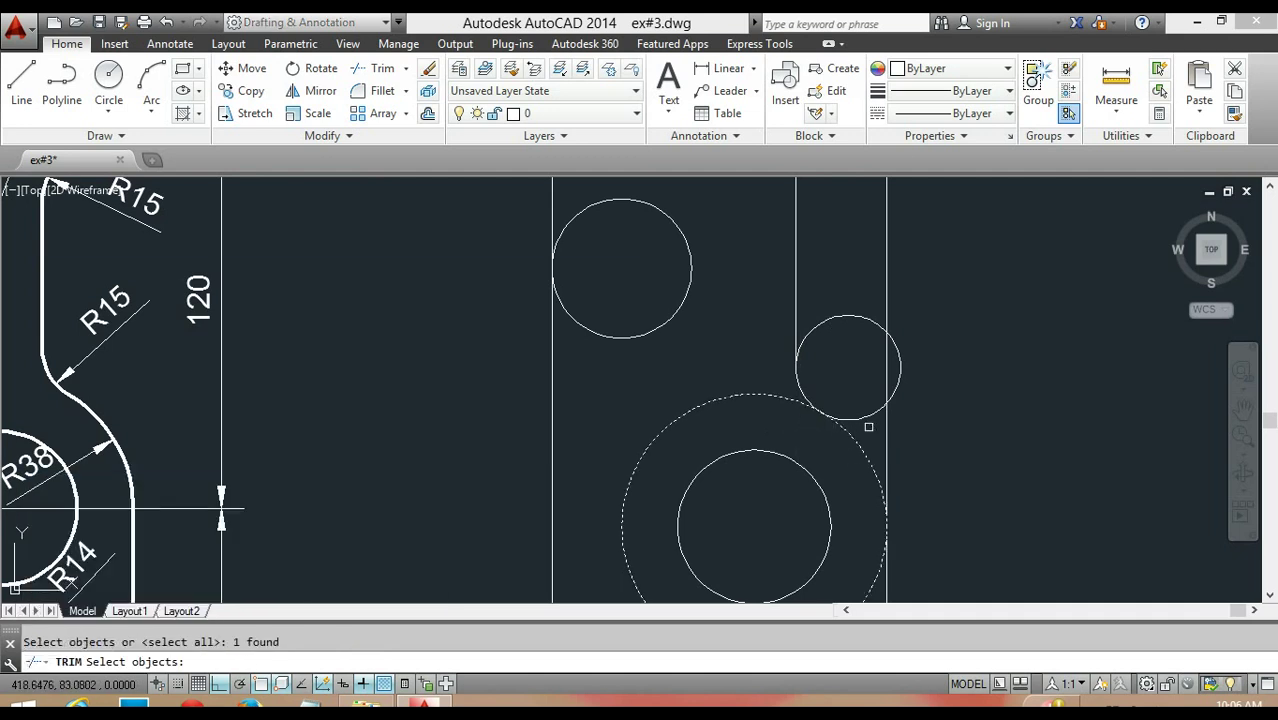
pyautogui.press('Return')
pyautogui.click(884, 282)
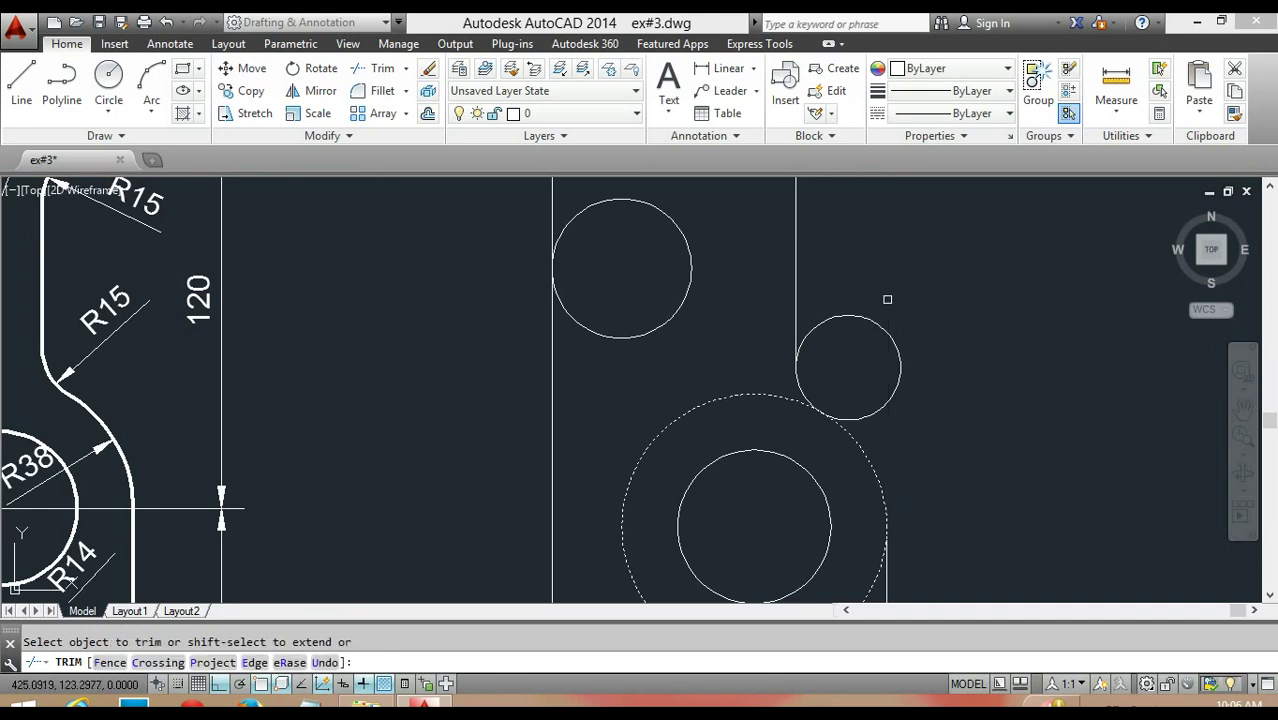
pyautogui.press('Escape')
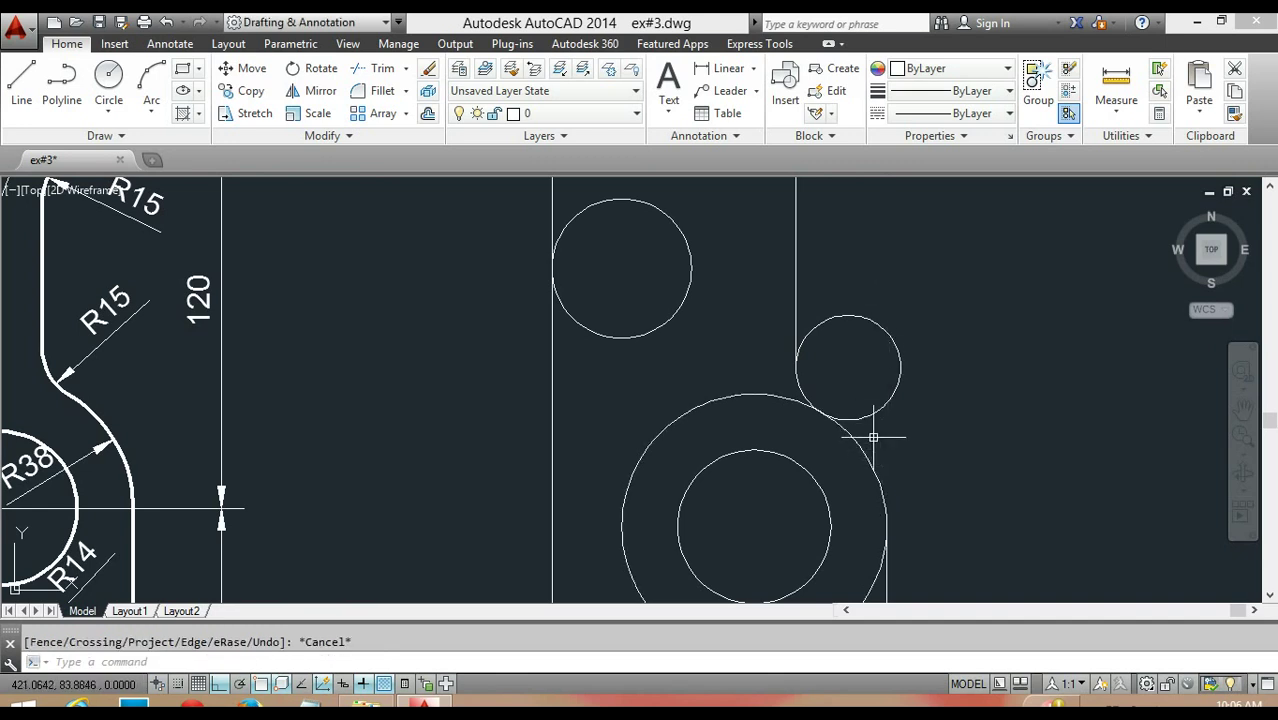
pyautogui.moveTo(870, 412); pyautogui.dragTo(876, 364, button='middle')
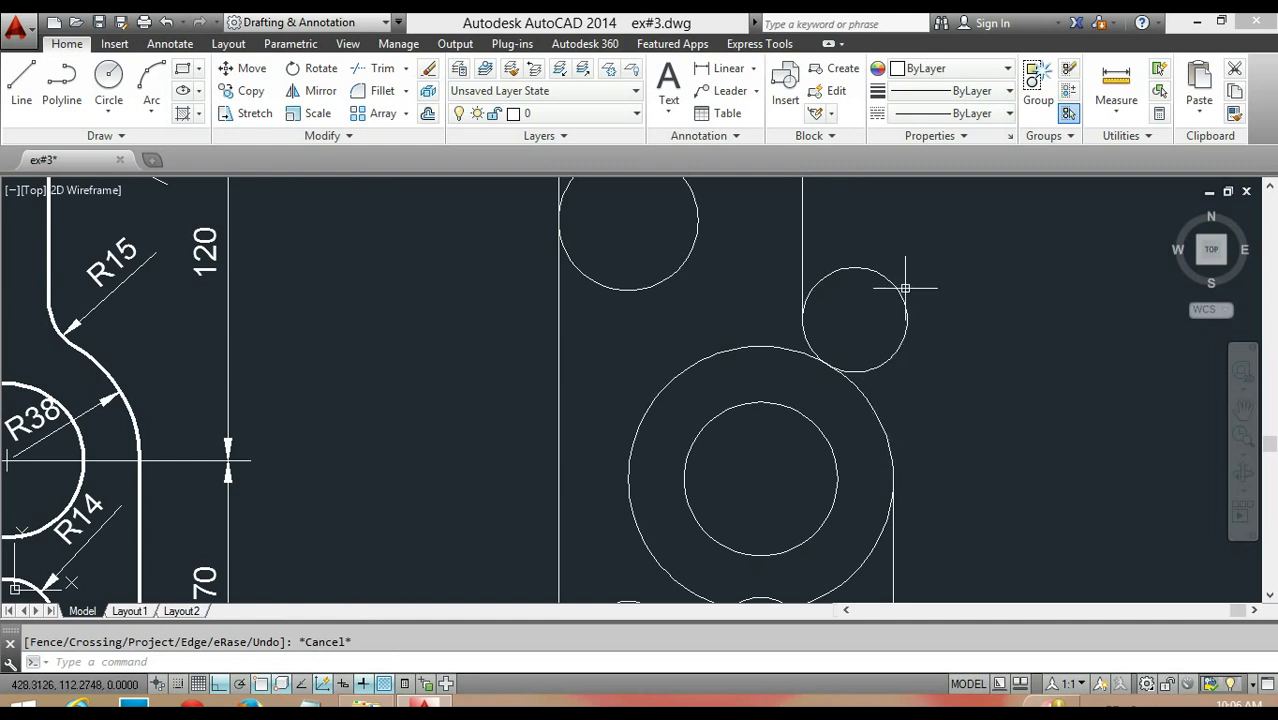
pyautogui.scroll(-1, 871, 389)
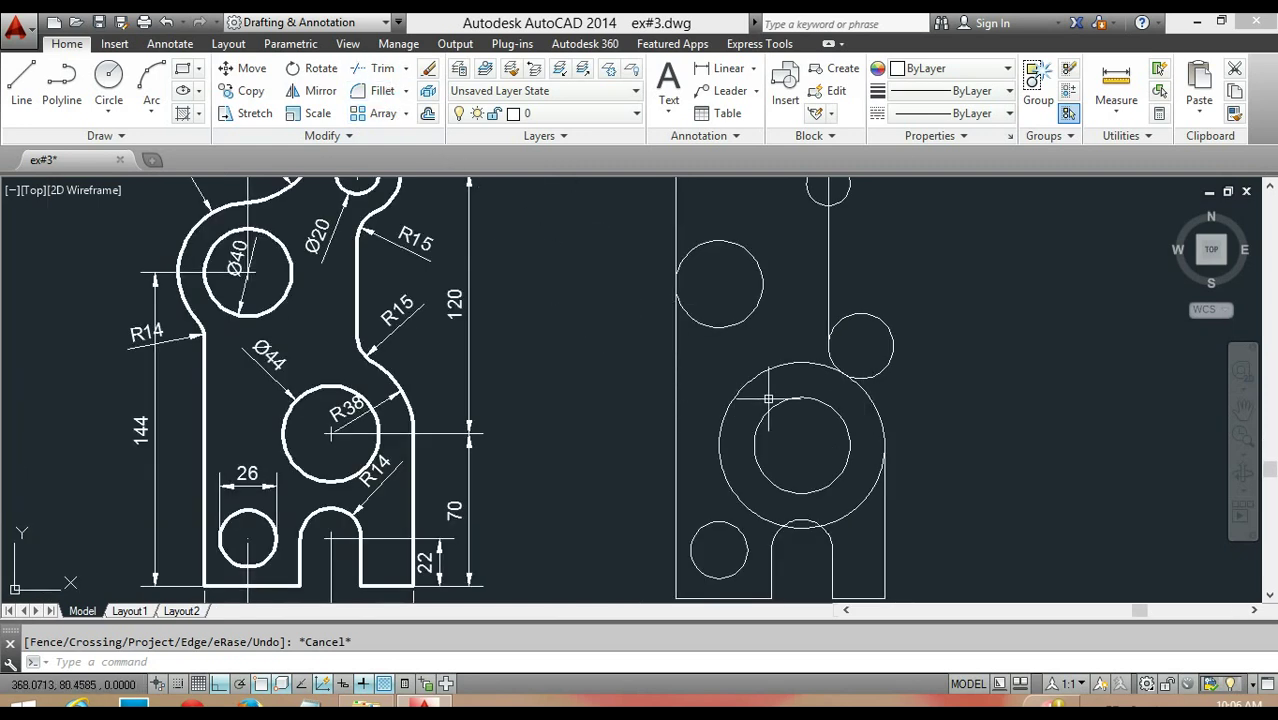
# Step: Trim the R38 circle to a connecting arc between the right vertical line and R15 circle
pyautogui.write('tr')
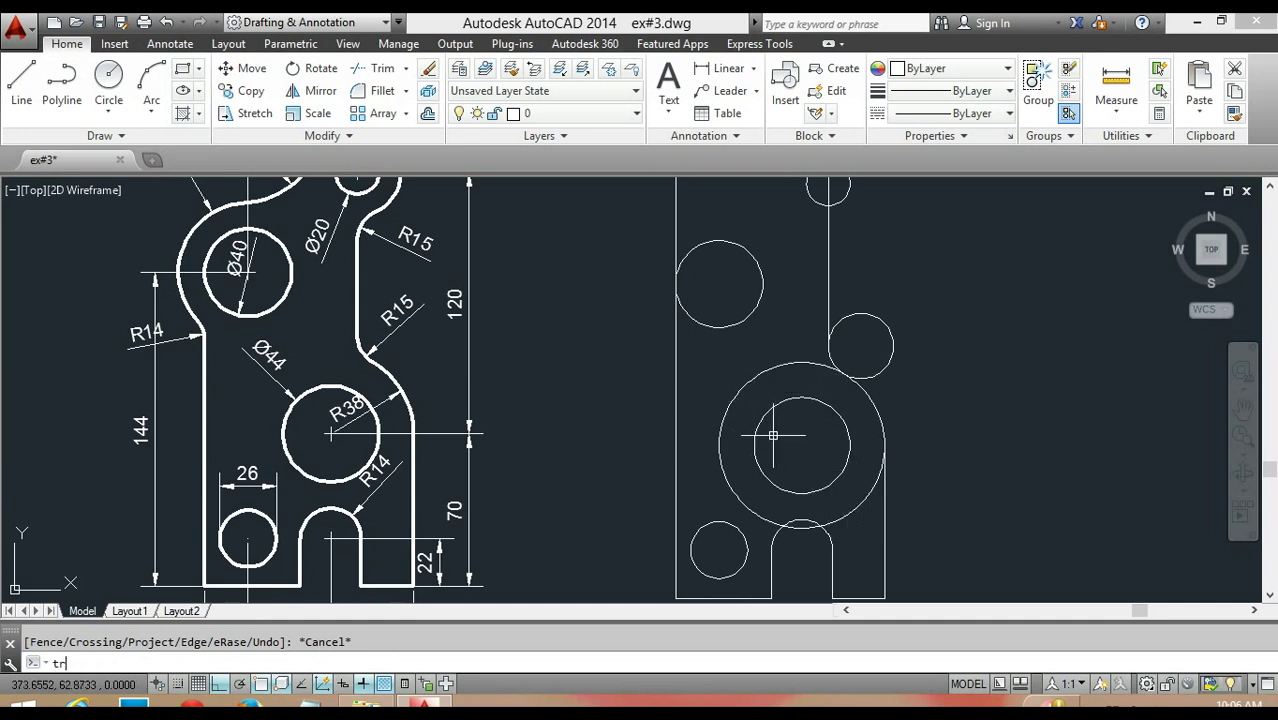
pyautogui.press('Return')
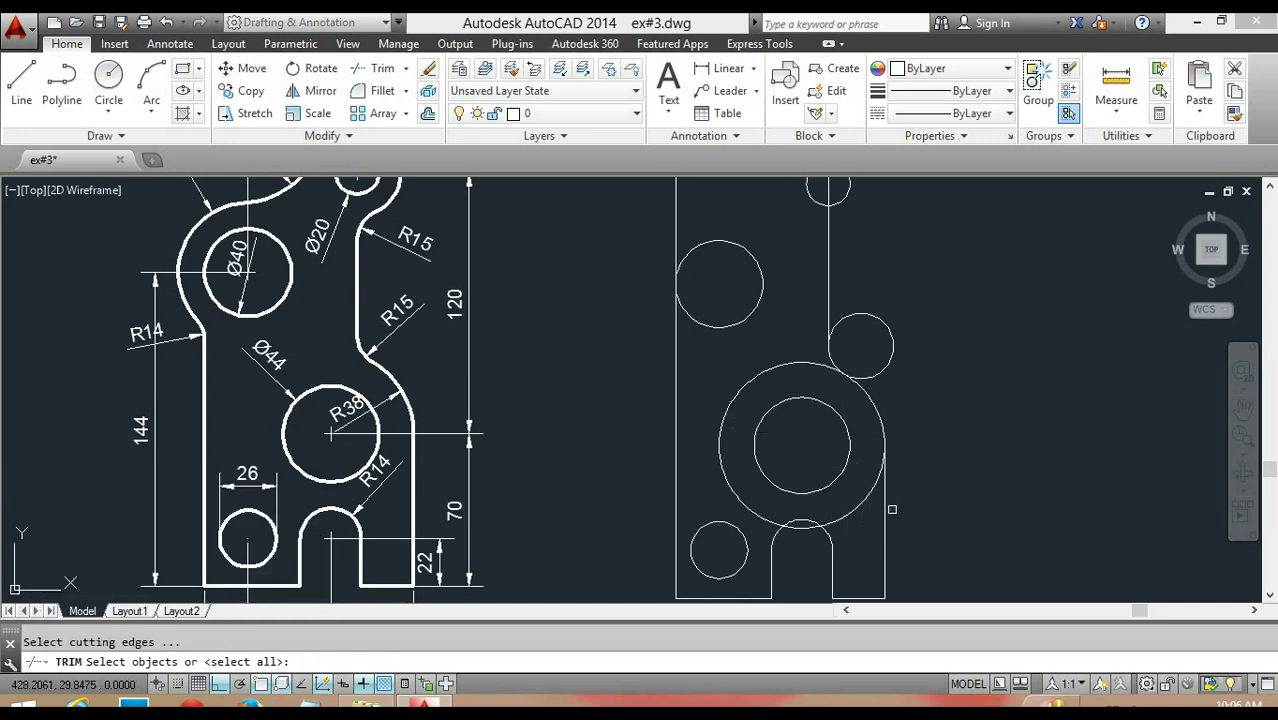
pyautogui.click(886, 515)
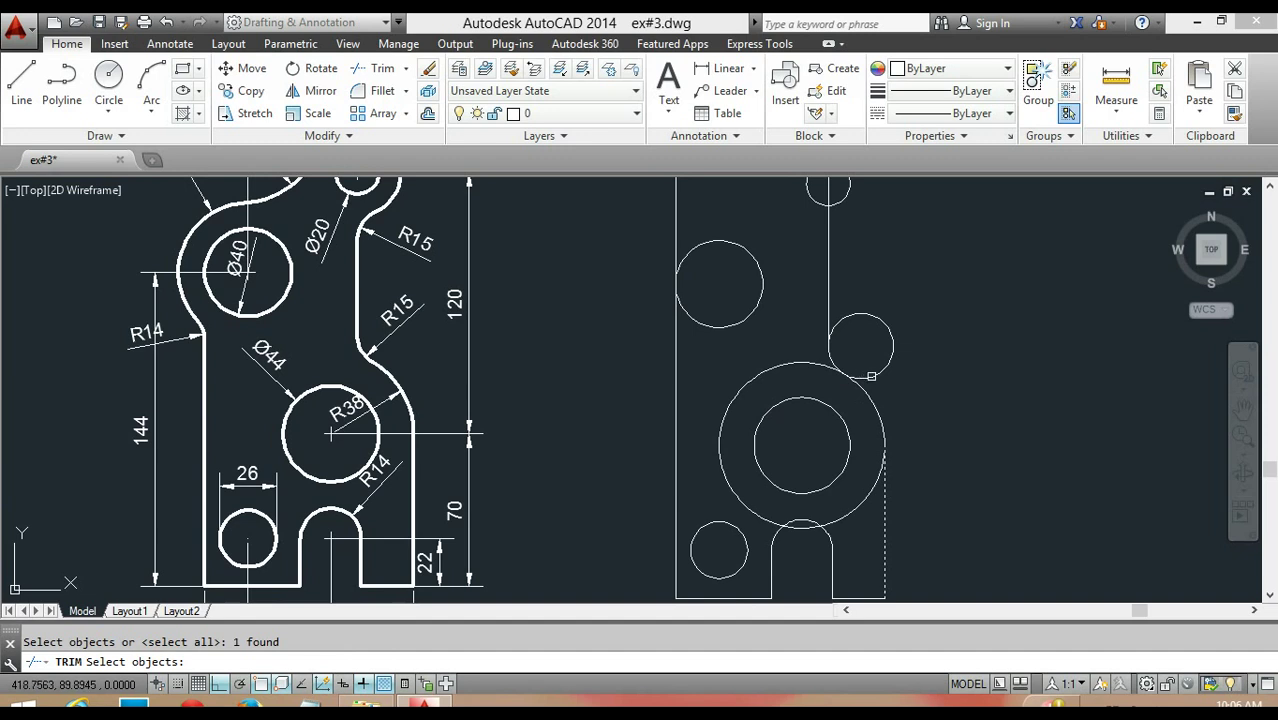
pyautogui.click(869, 379)
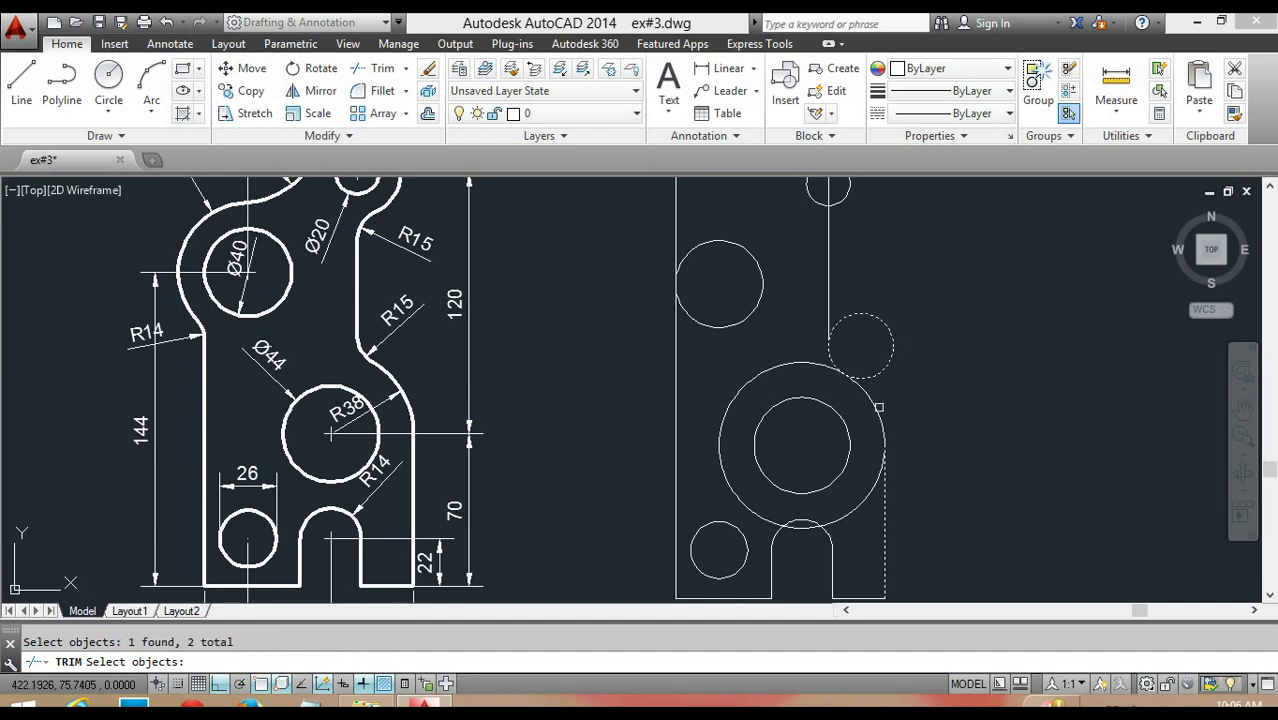
pyautogui.press('Return')
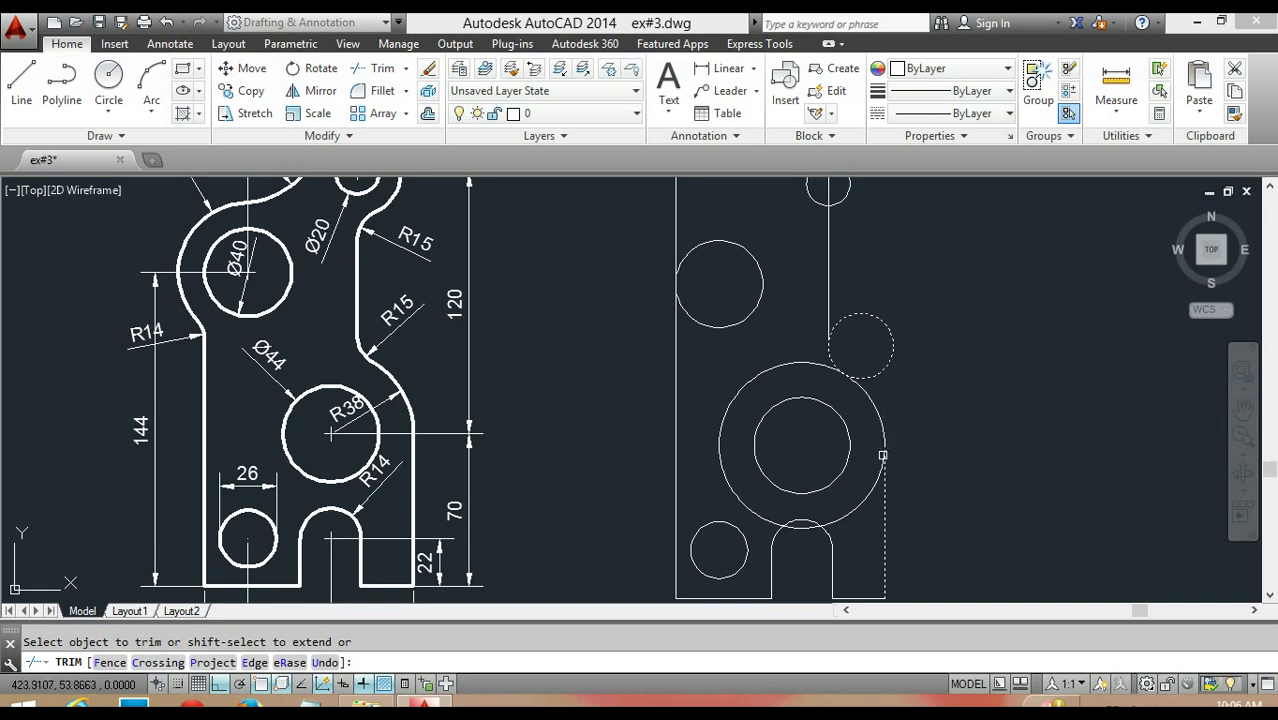
pyautogui.click(875, 479)
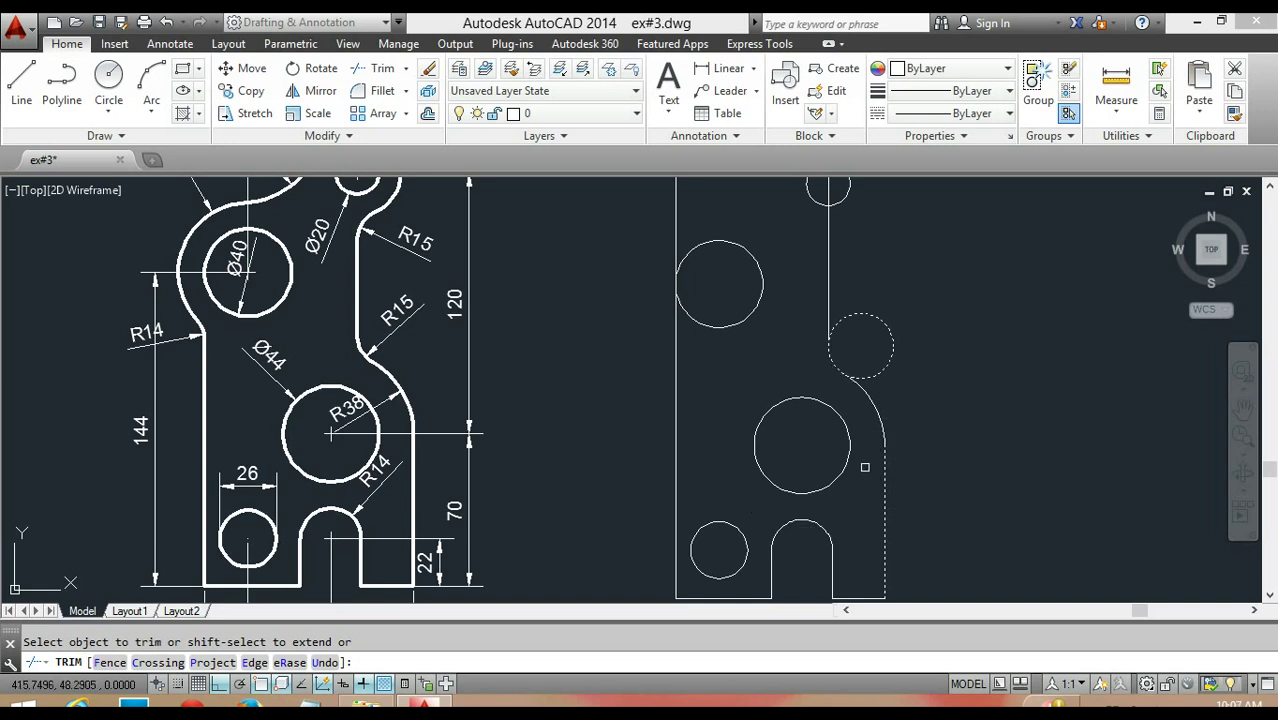
pyautogui.press('Escape')
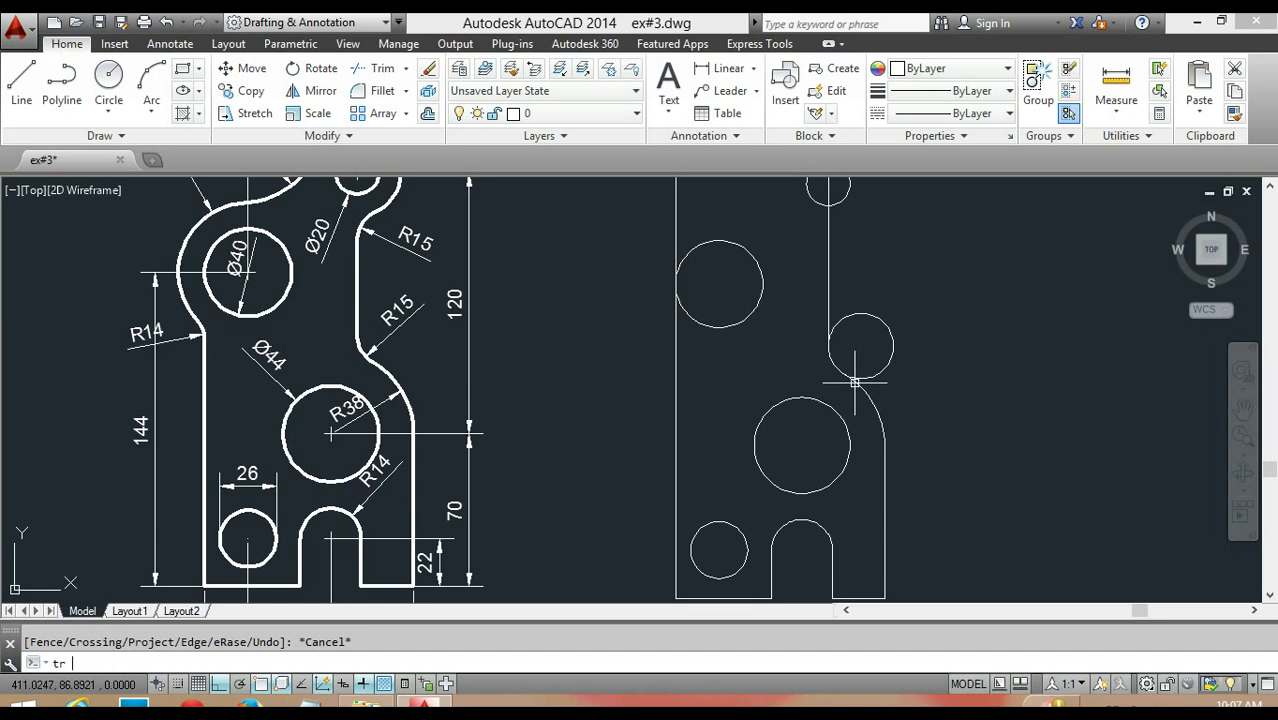
# Step: Attempt further trims on the R15 circle, cancel them, and pan to both drawings' tops
pyautogui.press('Return')
pyautogui.click(889, 347)
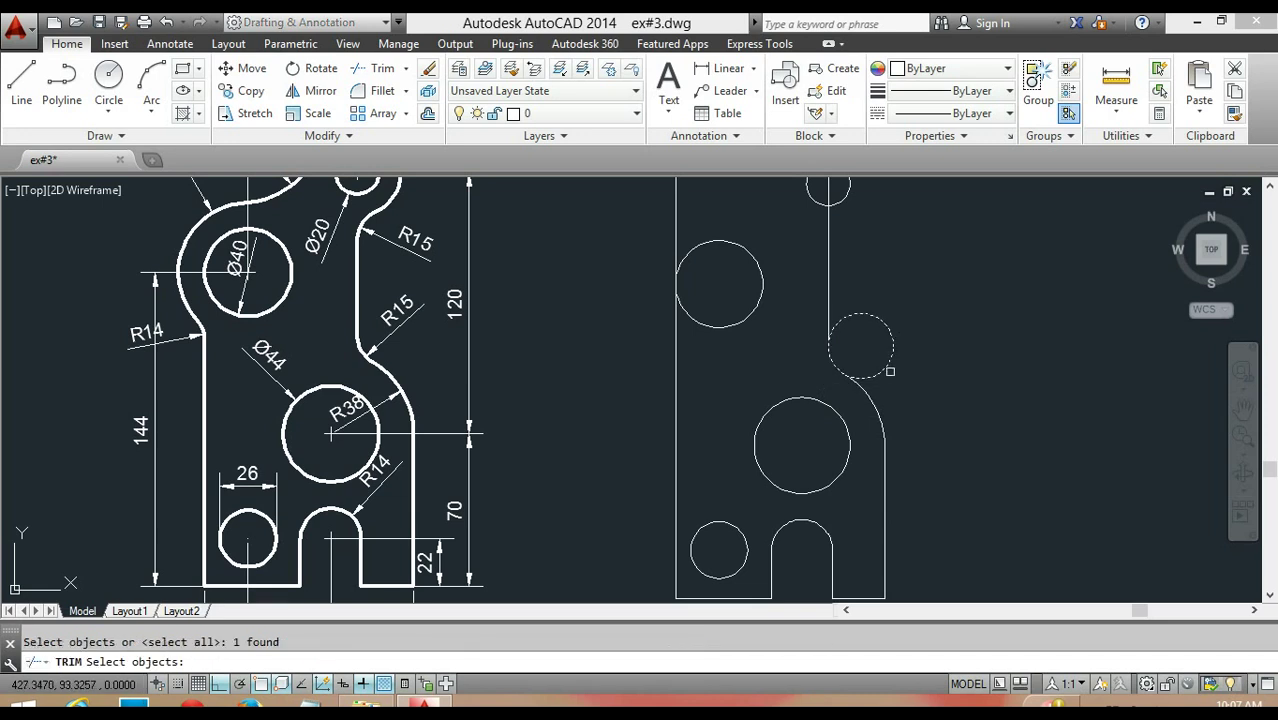
pyautogui.press('Escape')
pyautogui.press('Return')
pyautogui.press('Return')
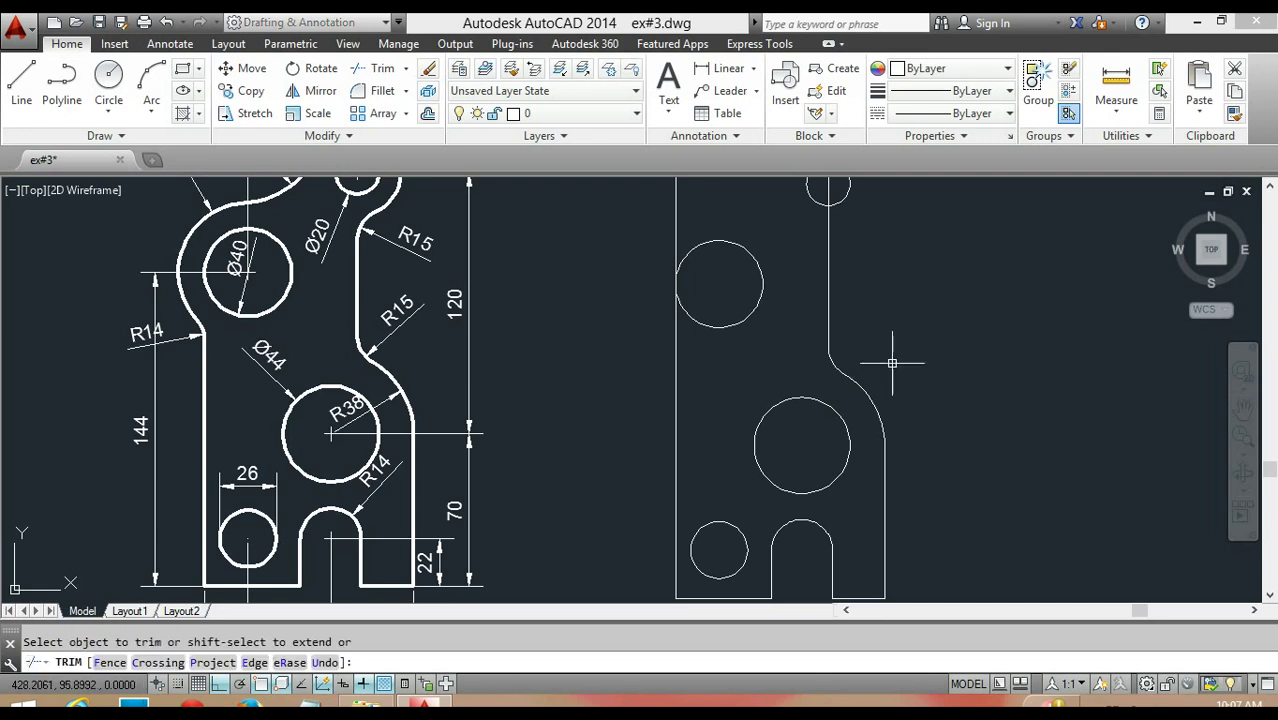
pyautogui.press('Escape')
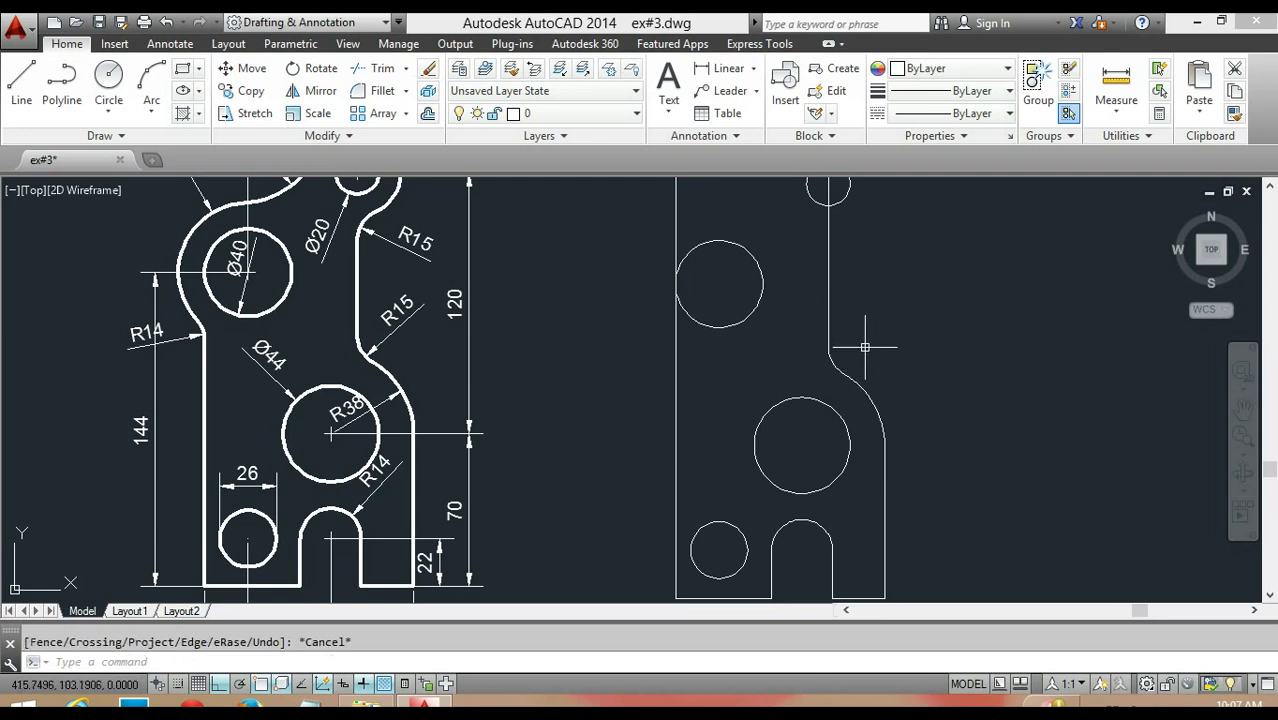
pyautogui.moveTo(809, 332); pyautogui.dragTo(866, 380, button='middle')
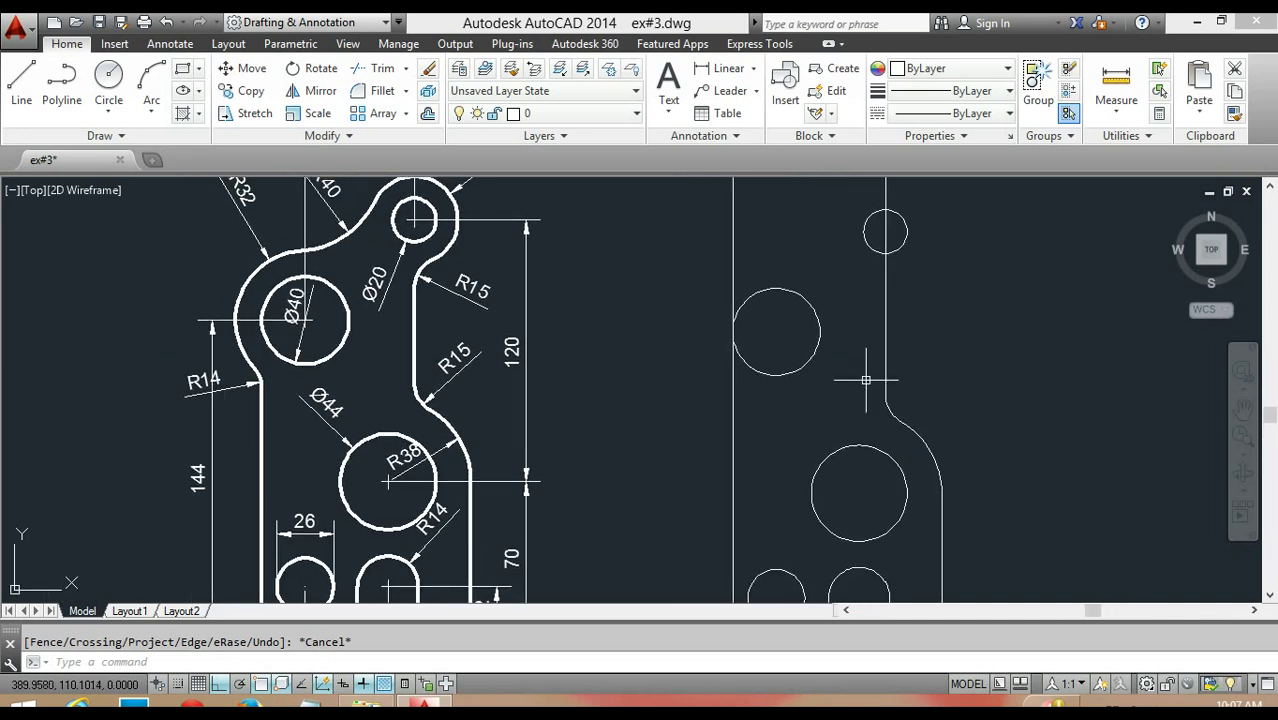
pyautogui.moveTo(276, 284); pyautogui.dragTo(290, 357, button='middle')
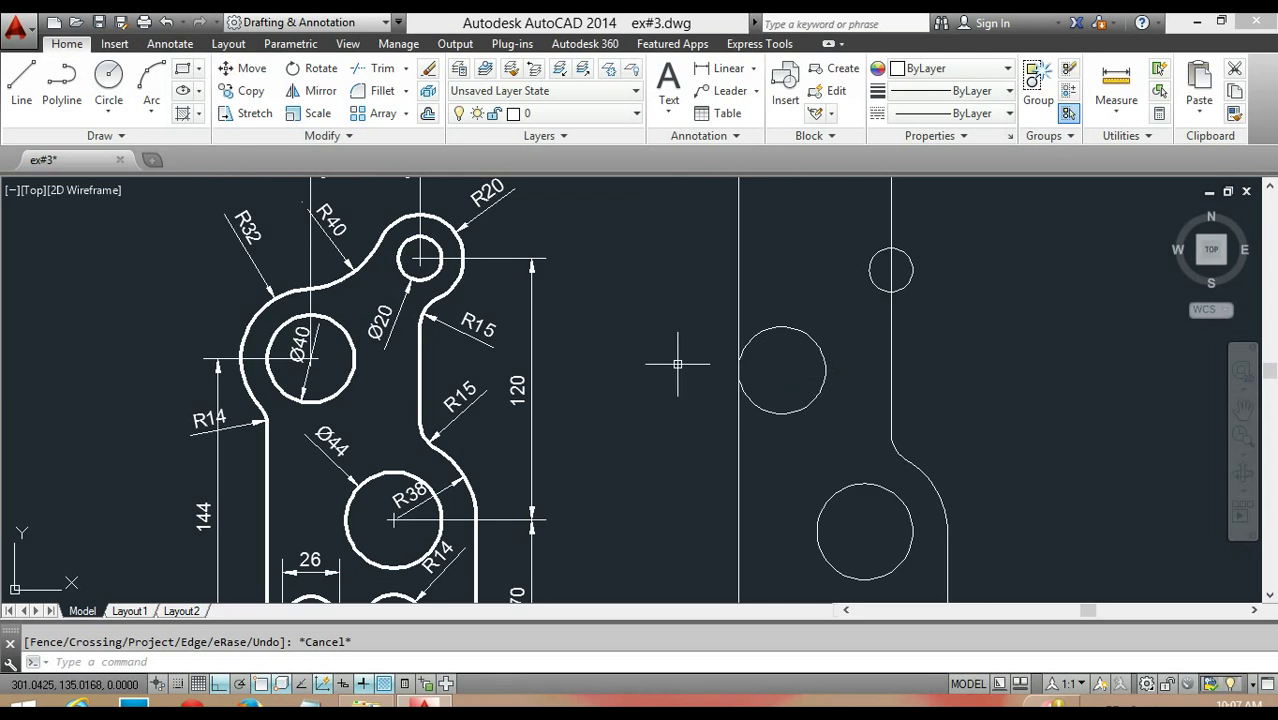
pyautogui.write('c')
# Step: Draw a radius-32 circle centred on the copy's upper-left Ø40 hole
pyautogui.press('Return')
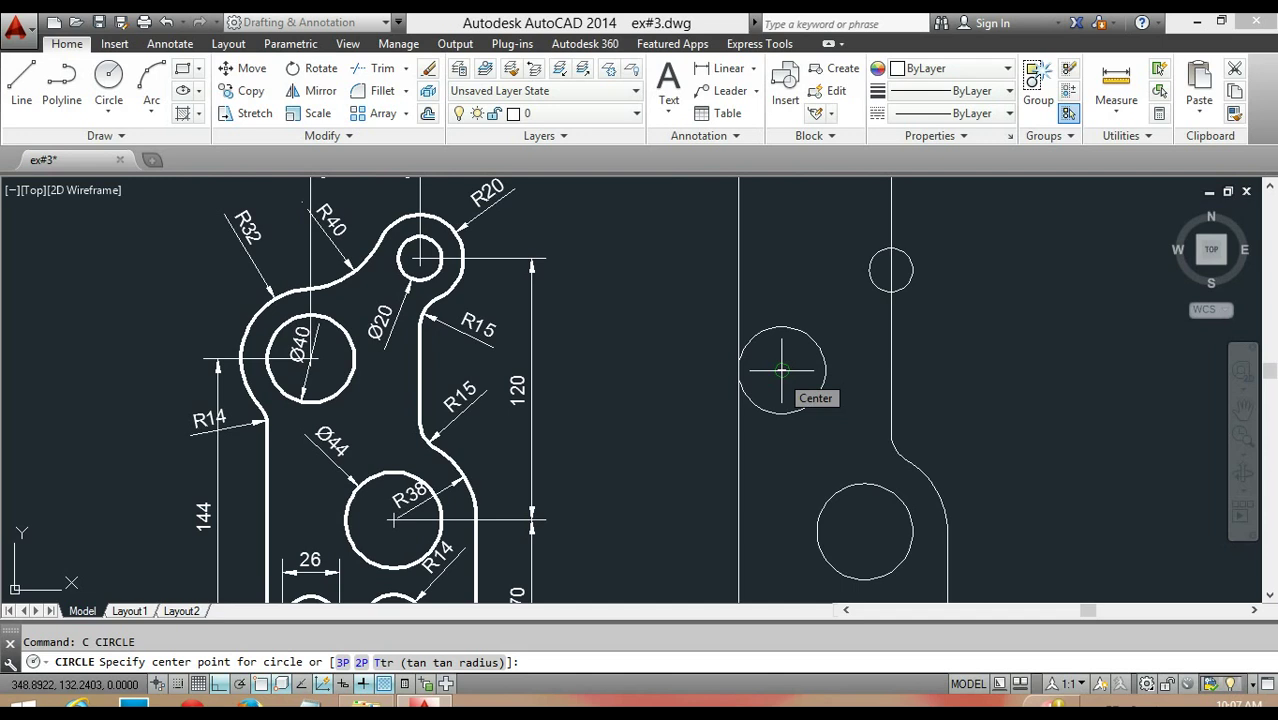
pyautogui.click(782, 371)
pyautogui.write('32')
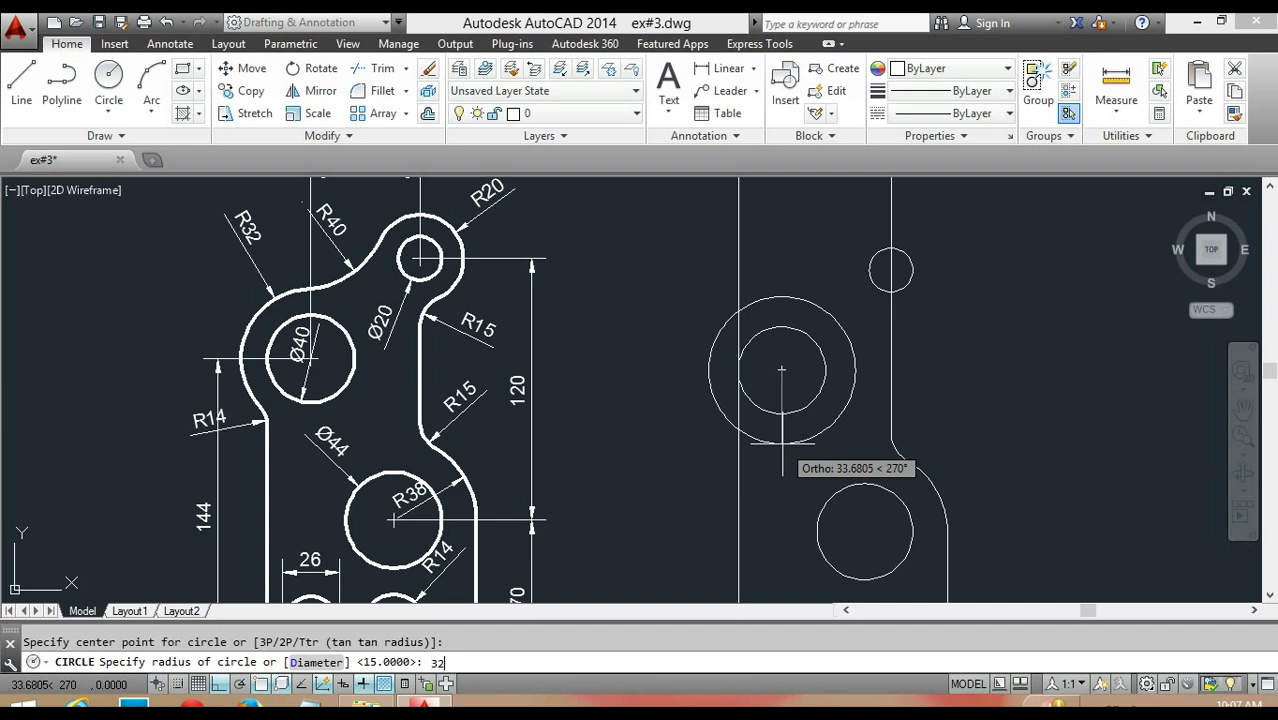
pyautogui.press('Return')
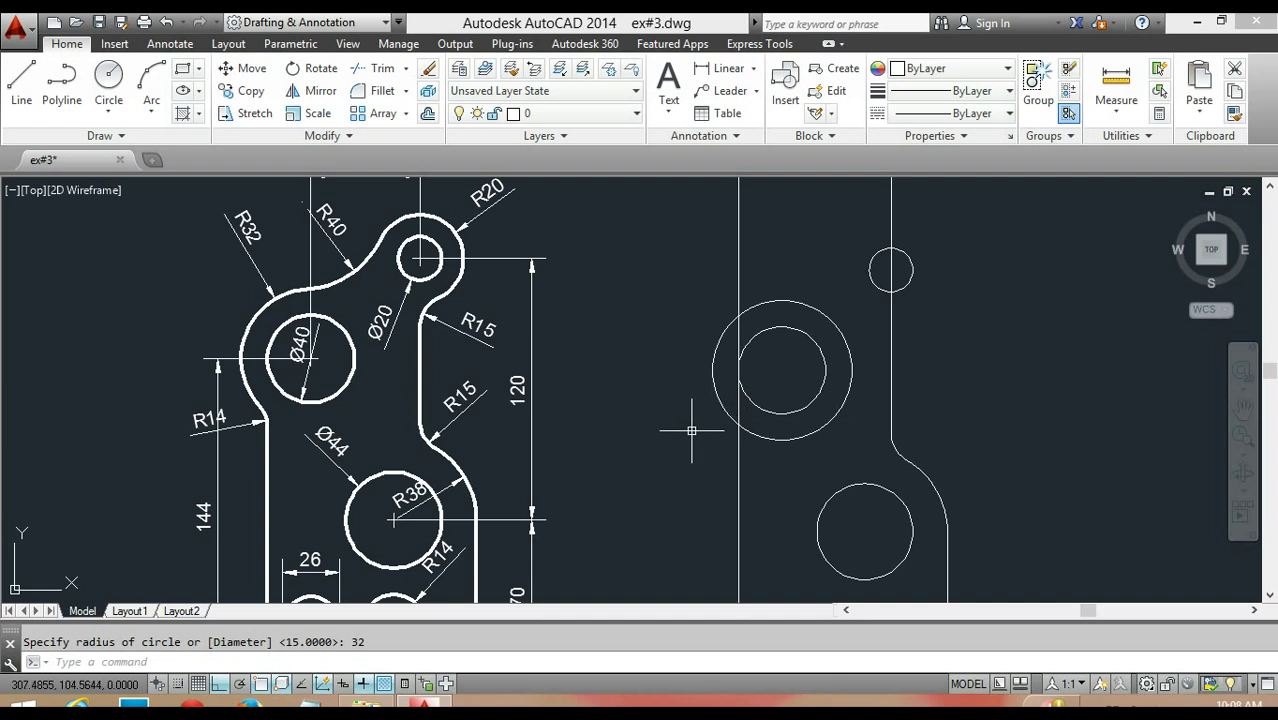
pyautogui.write('c')
# Step: Draw a radius-14 Ttr circle tangent to the left vertical edge and the R32 circle
pyautogui.press('Return')
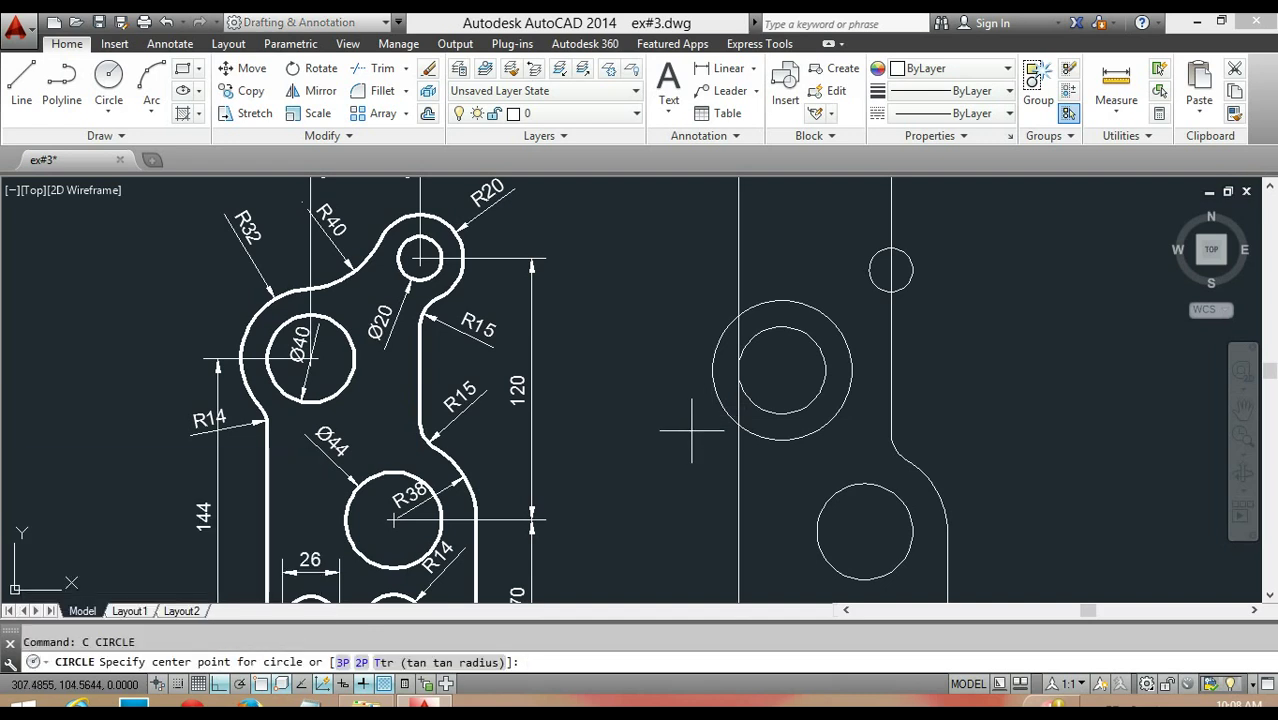
pyautogui.write('ttr')
pyautogui.press('Return')
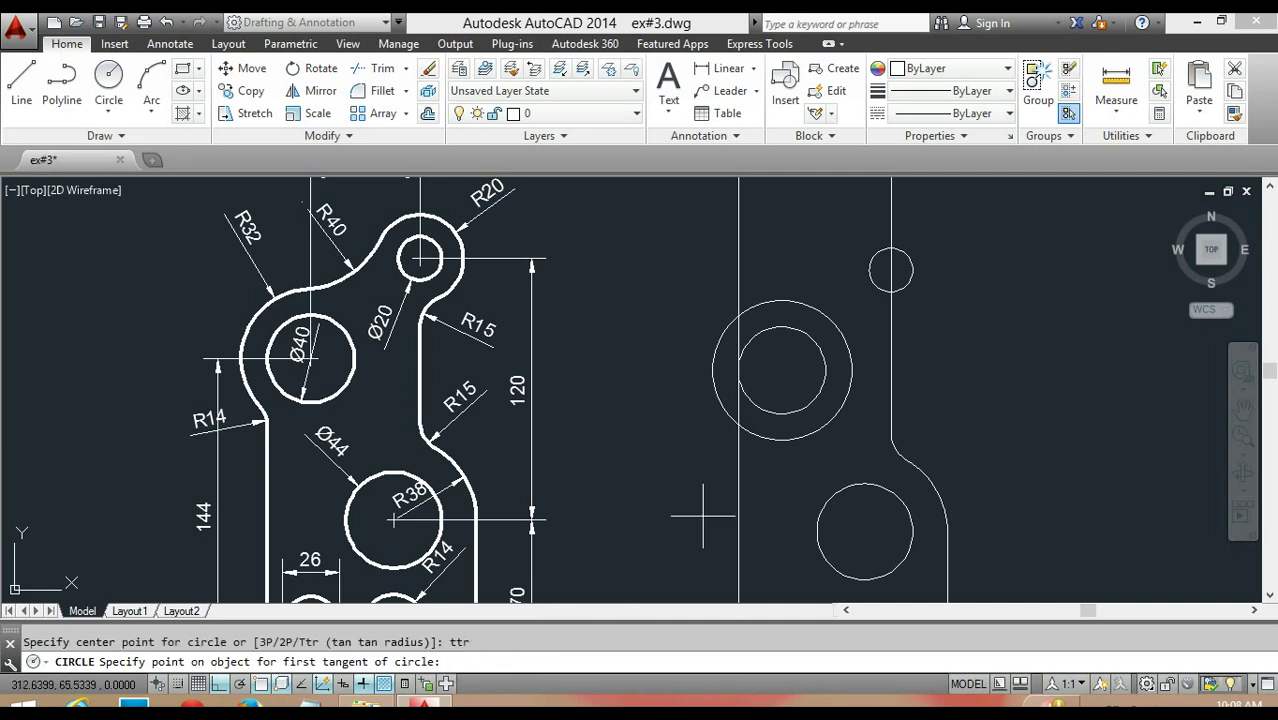
pyautogui.click(738, 472)
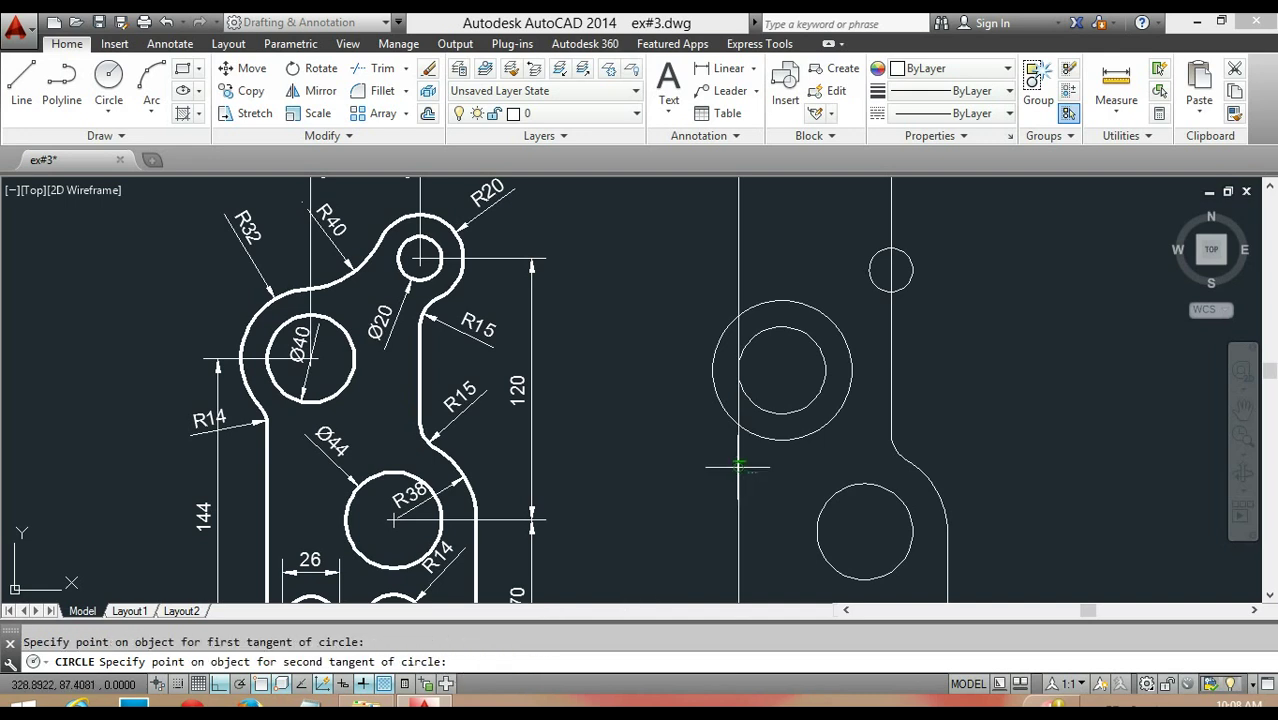
pyautogui.click(716, 395)
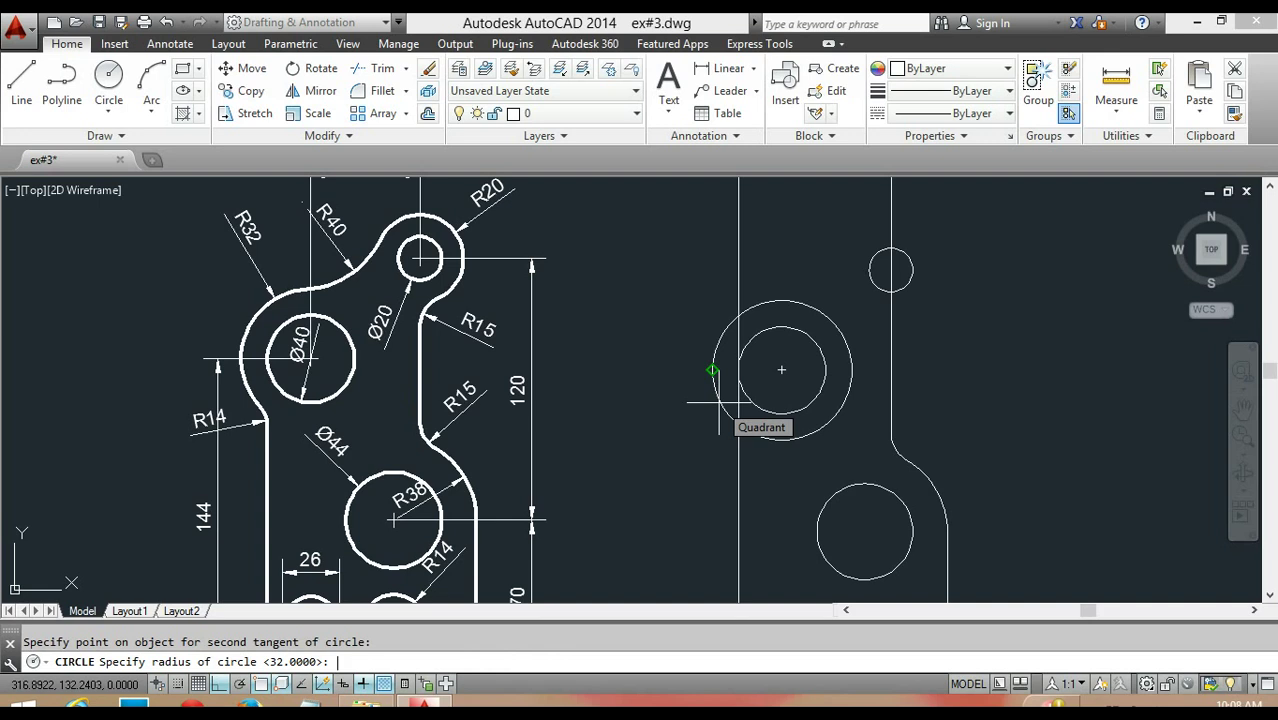
pyautogui.write('14')
pyautogui.press('Return')
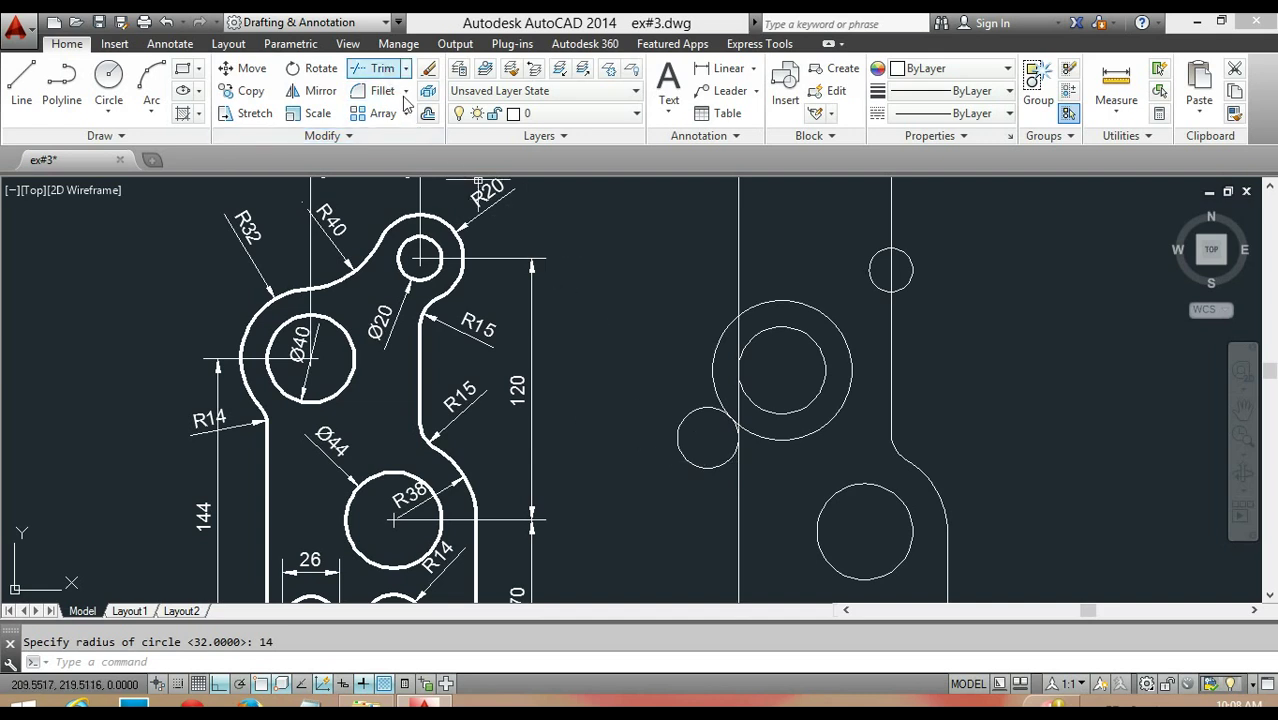
pyautogui.write('tr')
# Step: Trim the left vertical line above the R14 tangent circle
pyautogui.press('Return')
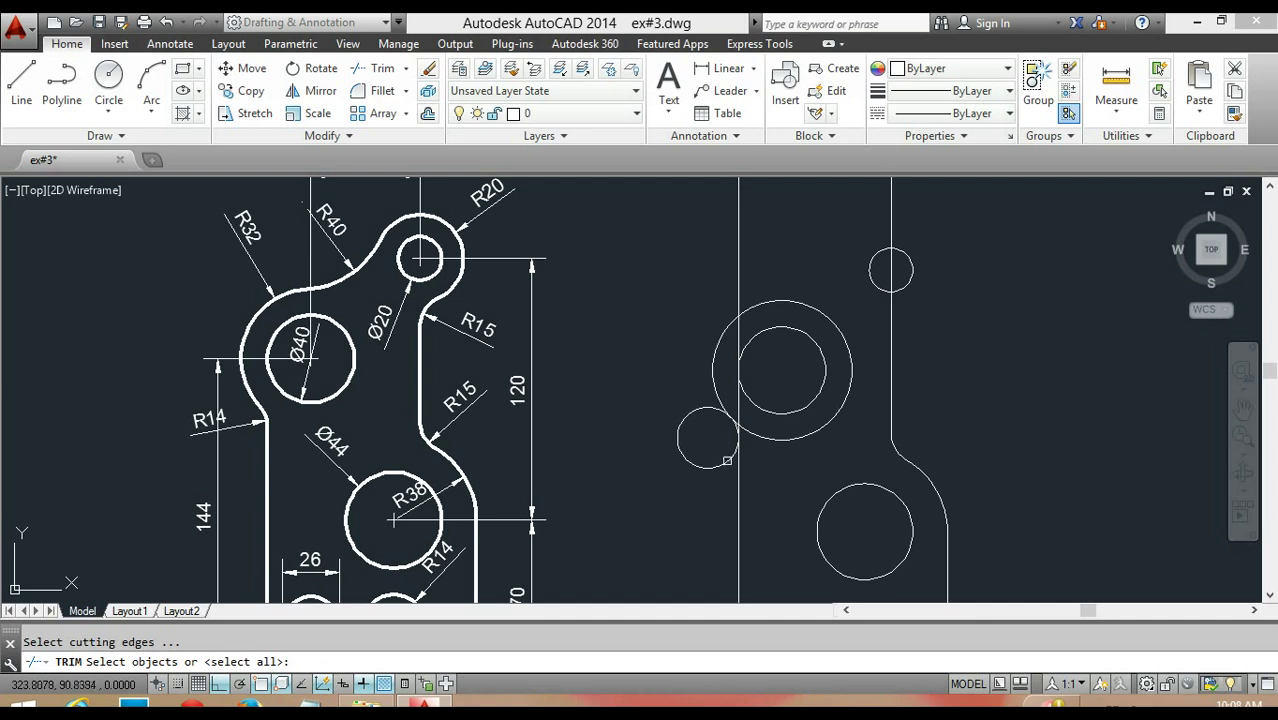
pyautogui.click(727, 460)
pyautogui.press('Return')
pyautogui.click(739, 284)
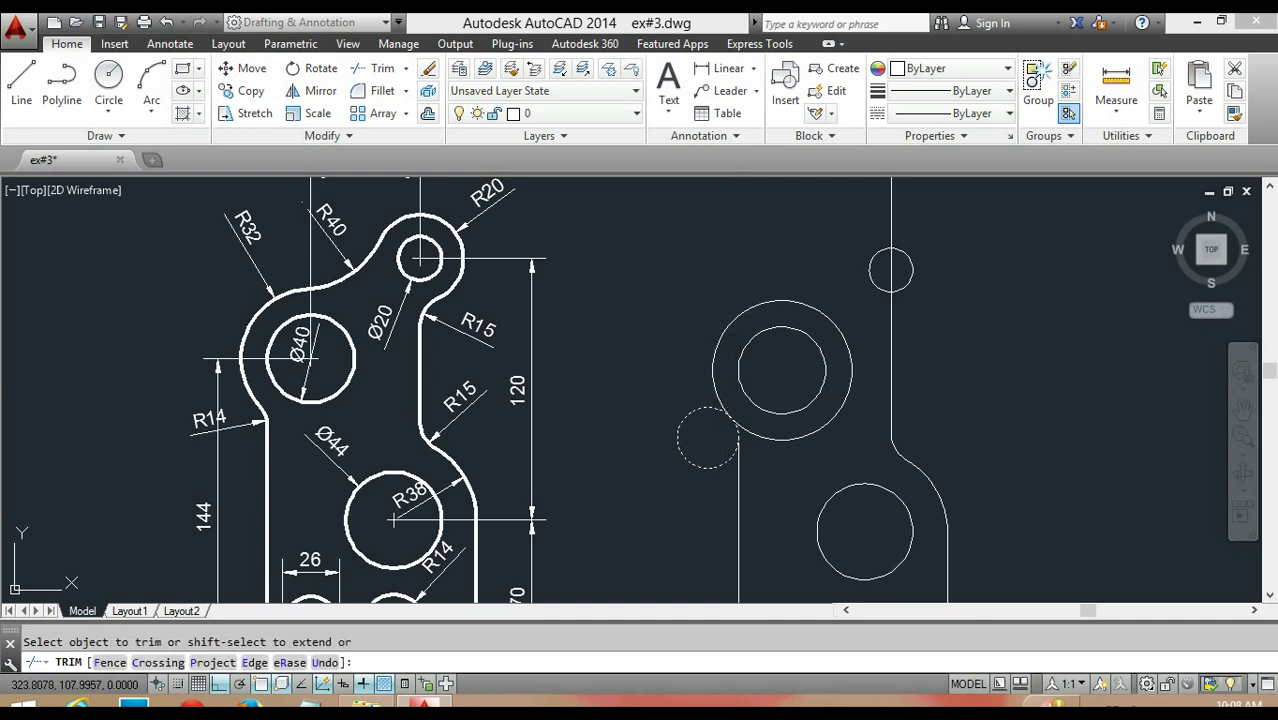
pyautogui.press('Escape')
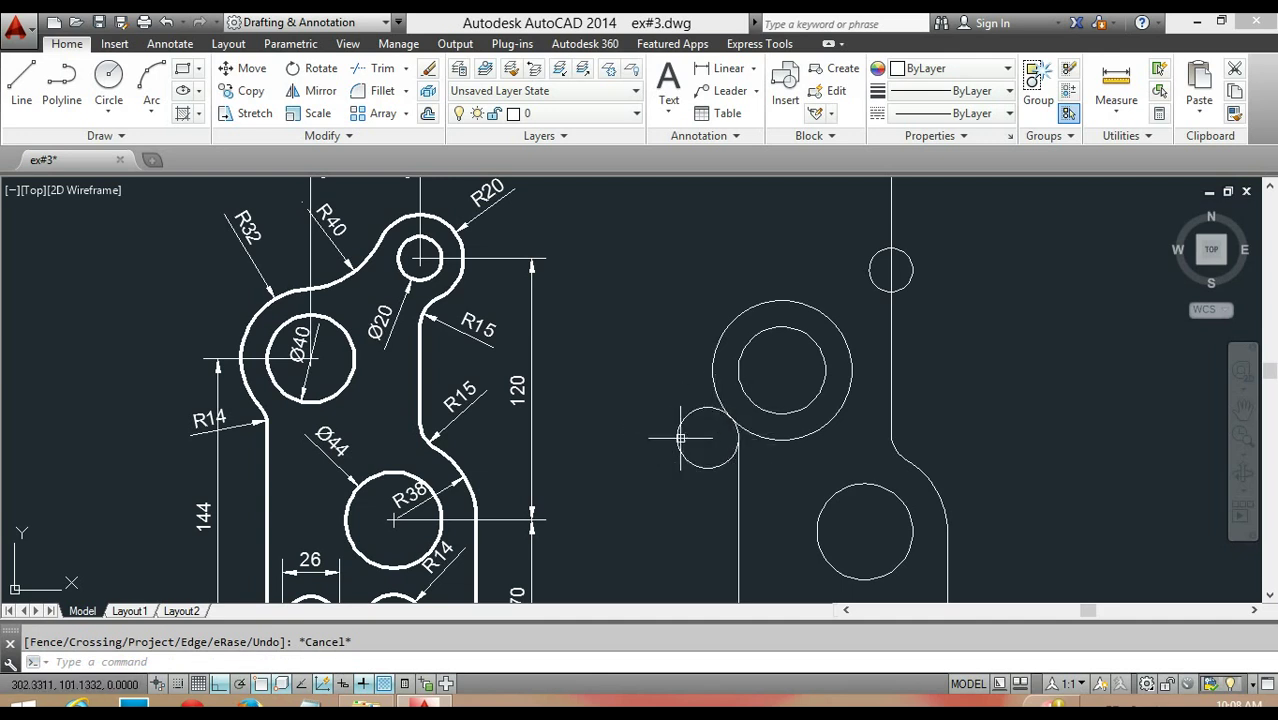
pyautogui.write('tr')
# Step: Start another trim using all objects as boundaries and pan toward the copy's top hole
pyautogui.press('Return')
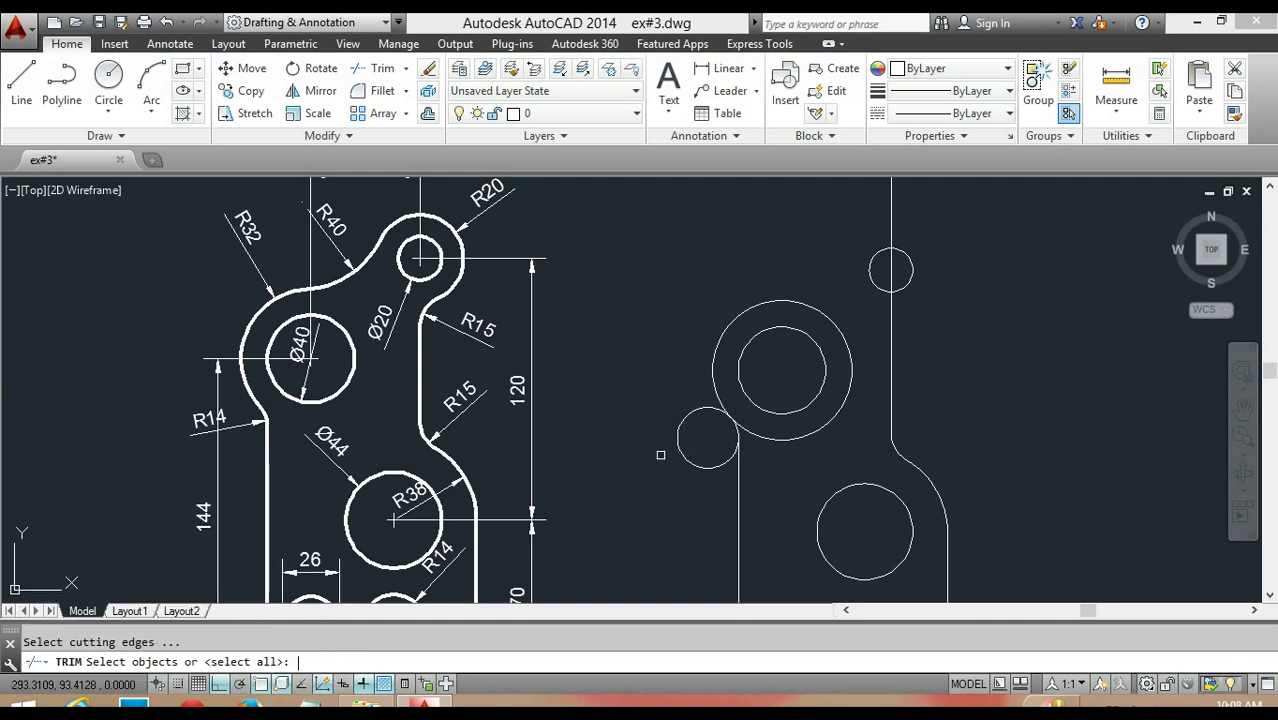
pyautogui.press('Return')
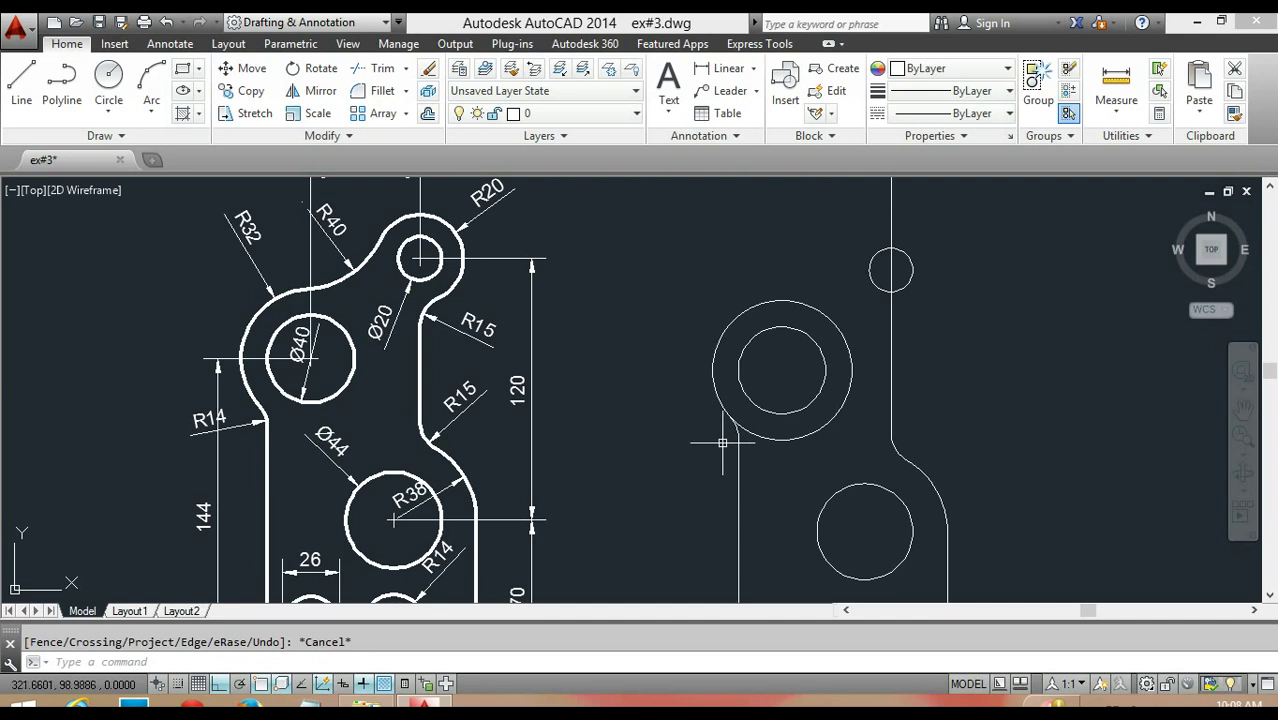
pyautogui.moveTo(693, 383); pyautogui.dragTo(676, 437, button='middle')
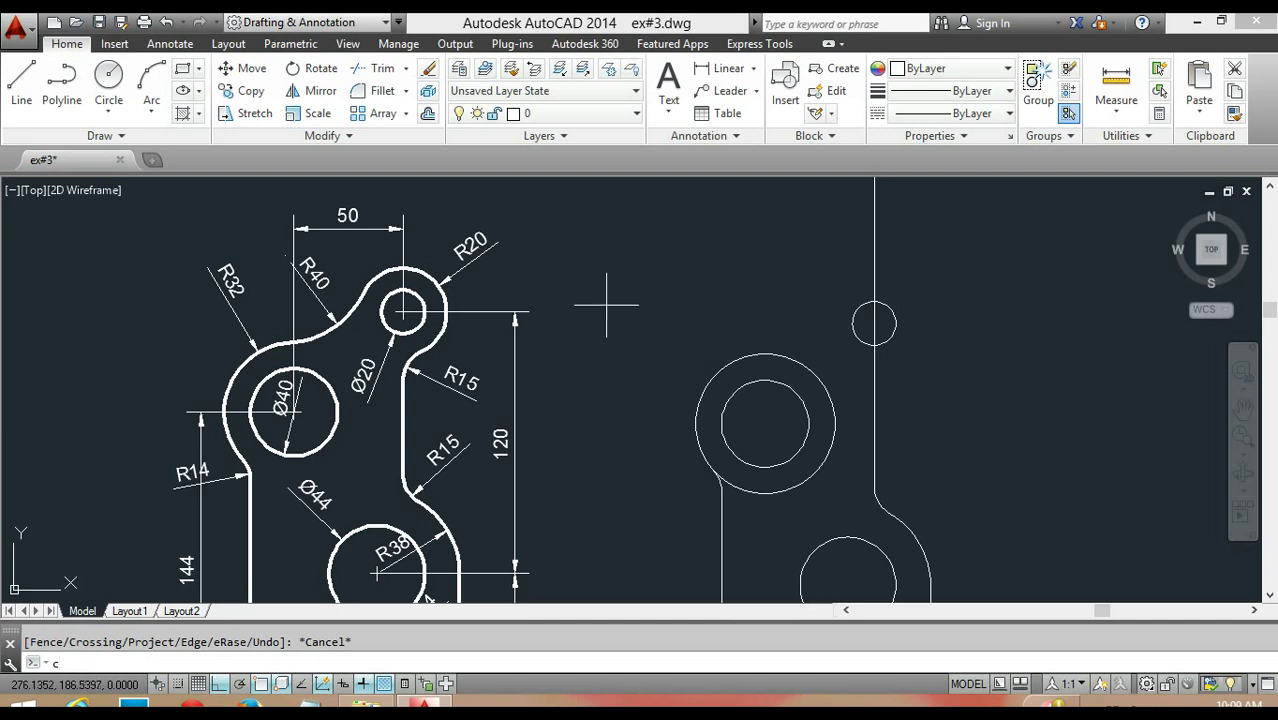
# Step: Draw a radius-20 circle centred on the copy's small Ø20 top hole
pyautogui.press('Return')
pyautogui.click(875, 323)
pyautogui.write('20')
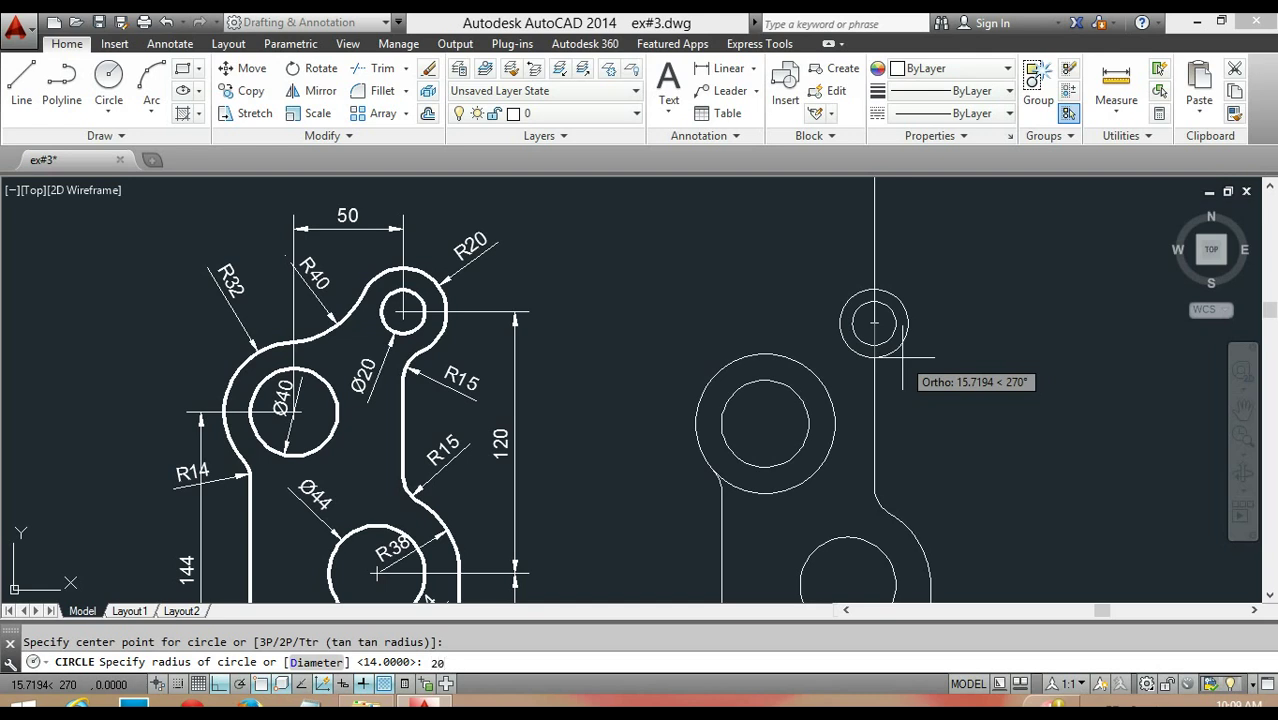
pyautogui.press('Return')
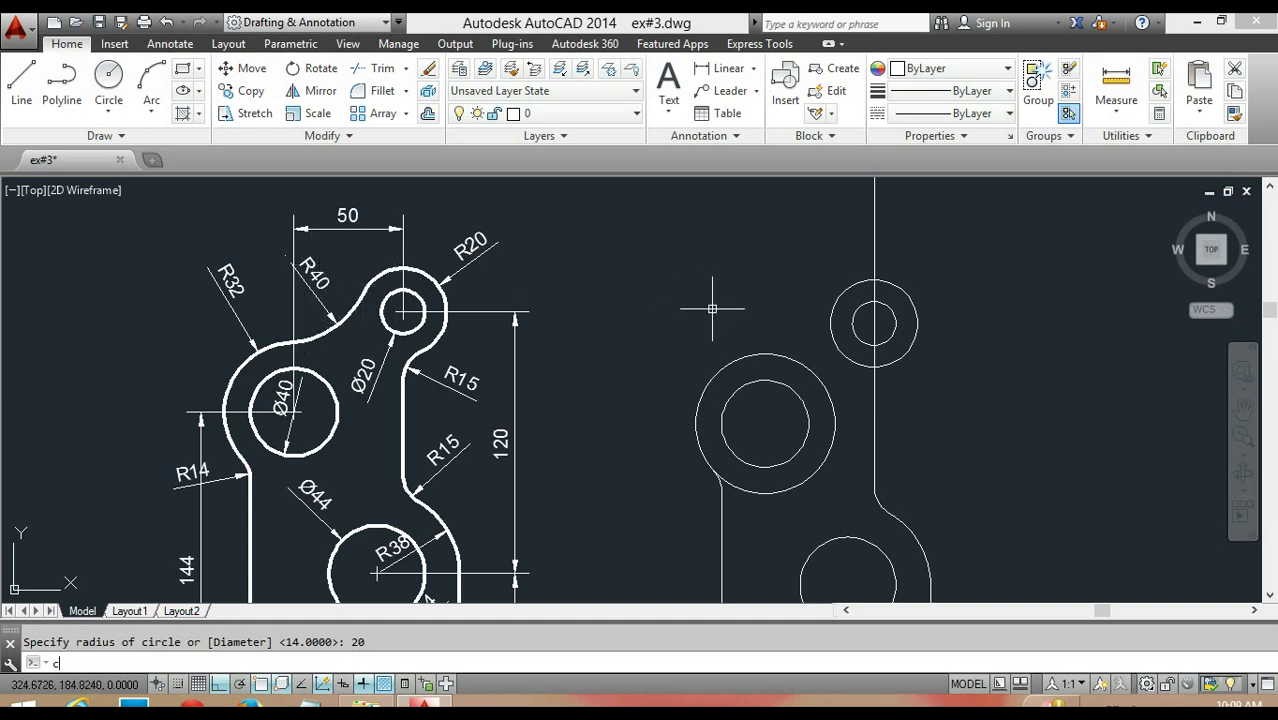
pyautogui.press('Return')
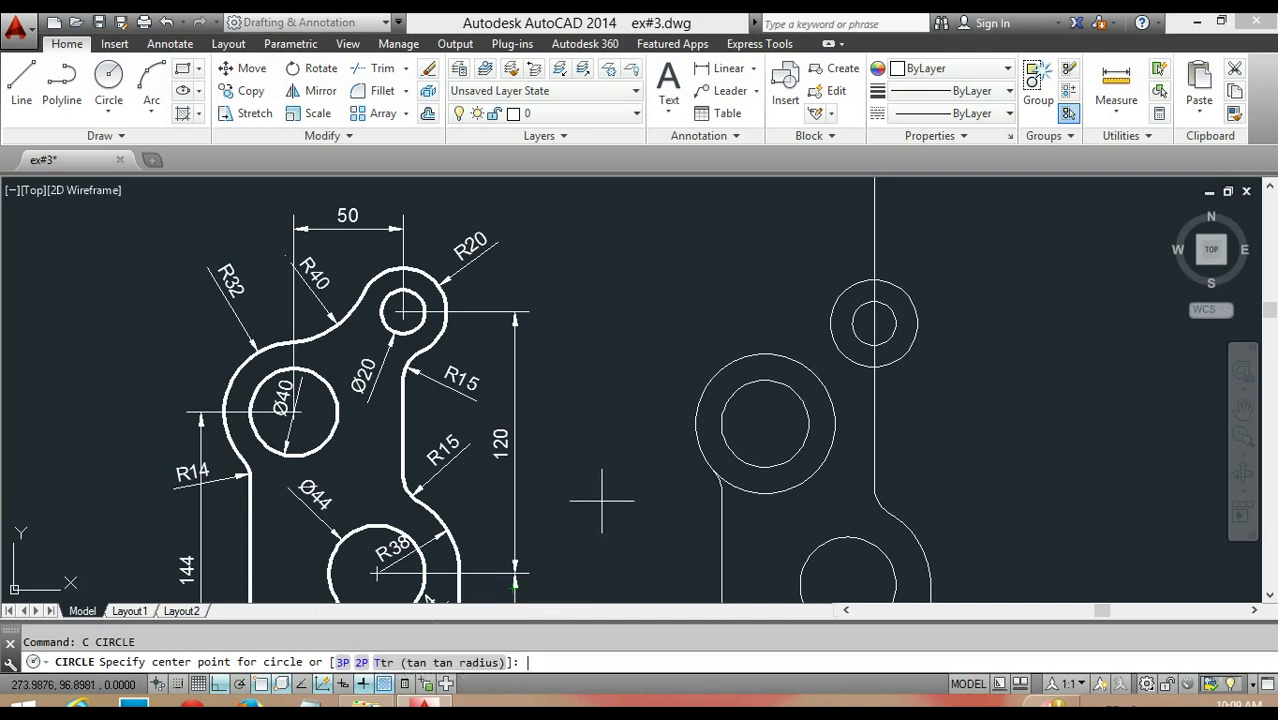
pyautogui.write('ttr')
# Step: Draw a radius-40 circle tangent to the left R32 boss circle and the top R20 circle
pyautogui.press('Return')
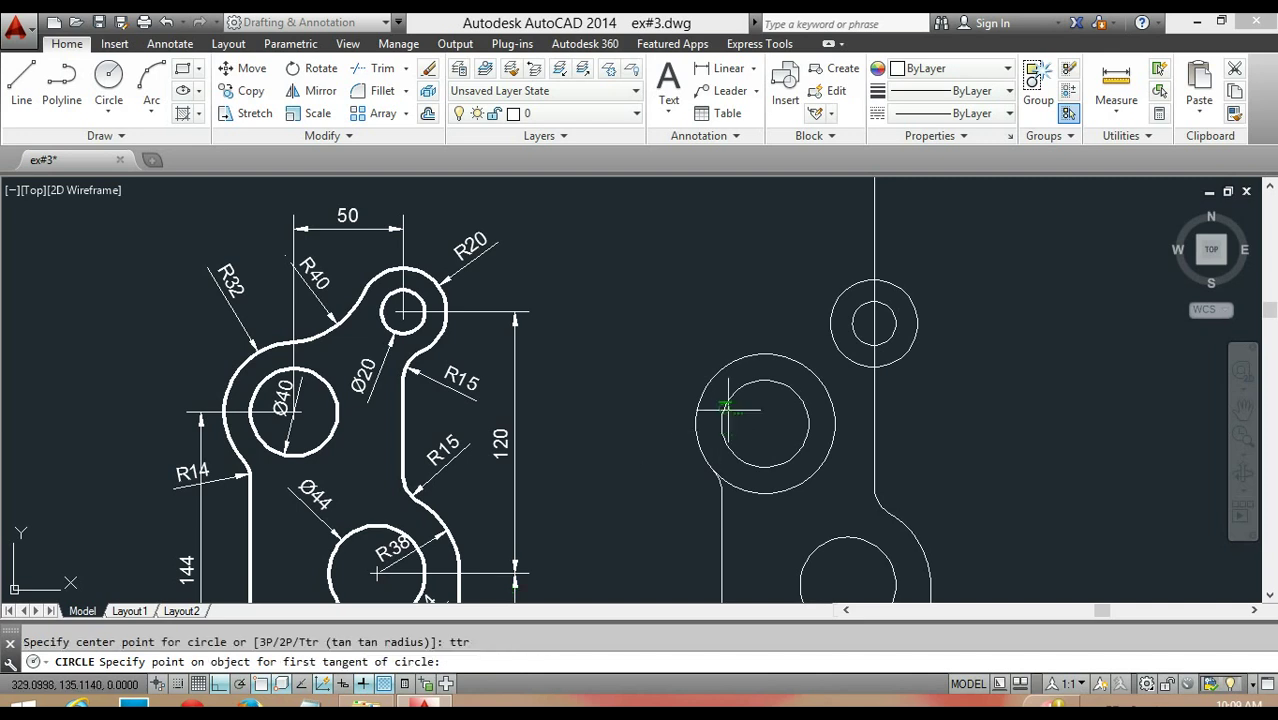
pyautogui.click(731, 370)
pyautogui.click(843, 290)
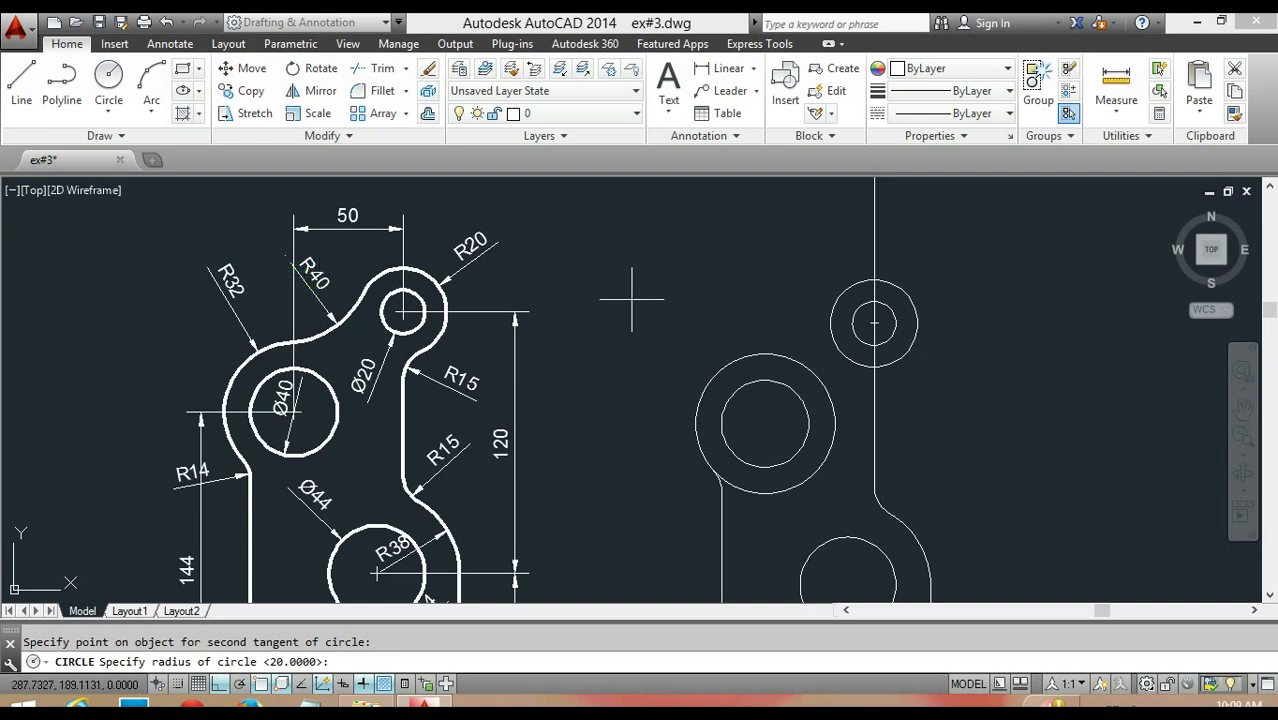
pyautogui.write('40')
pyautogui.press('Return')
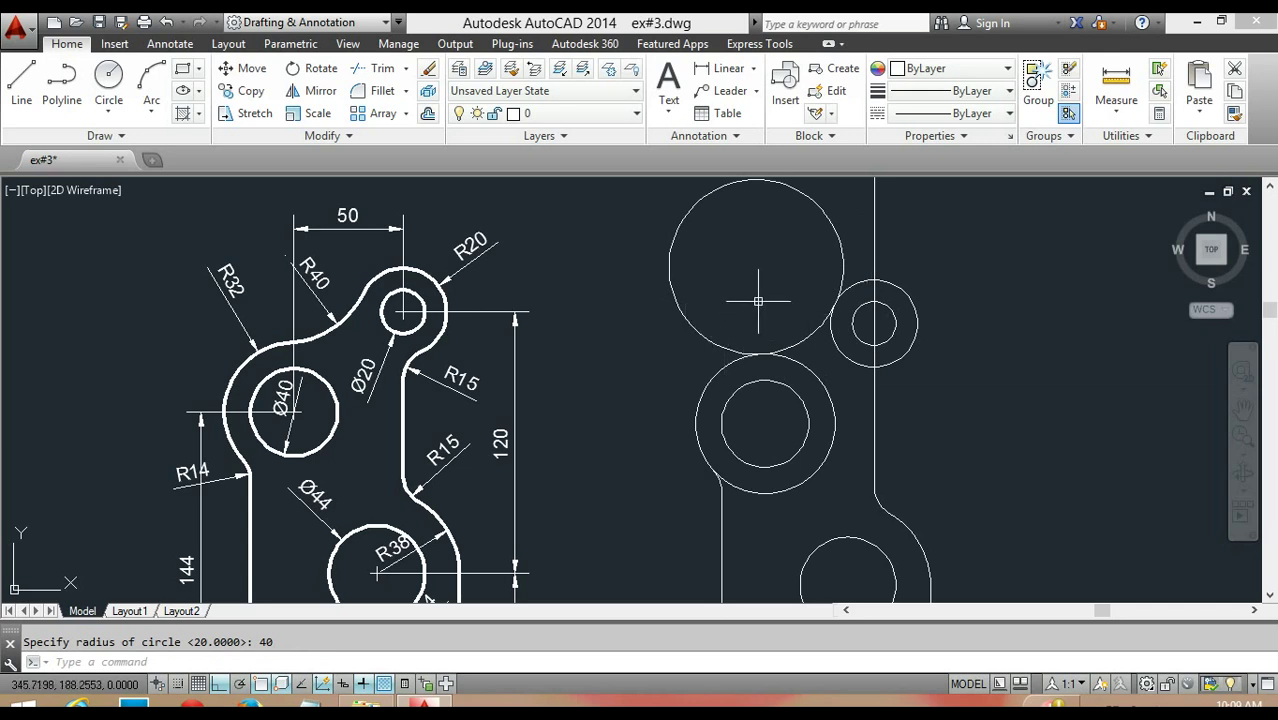
pyautogui.press('Escape')
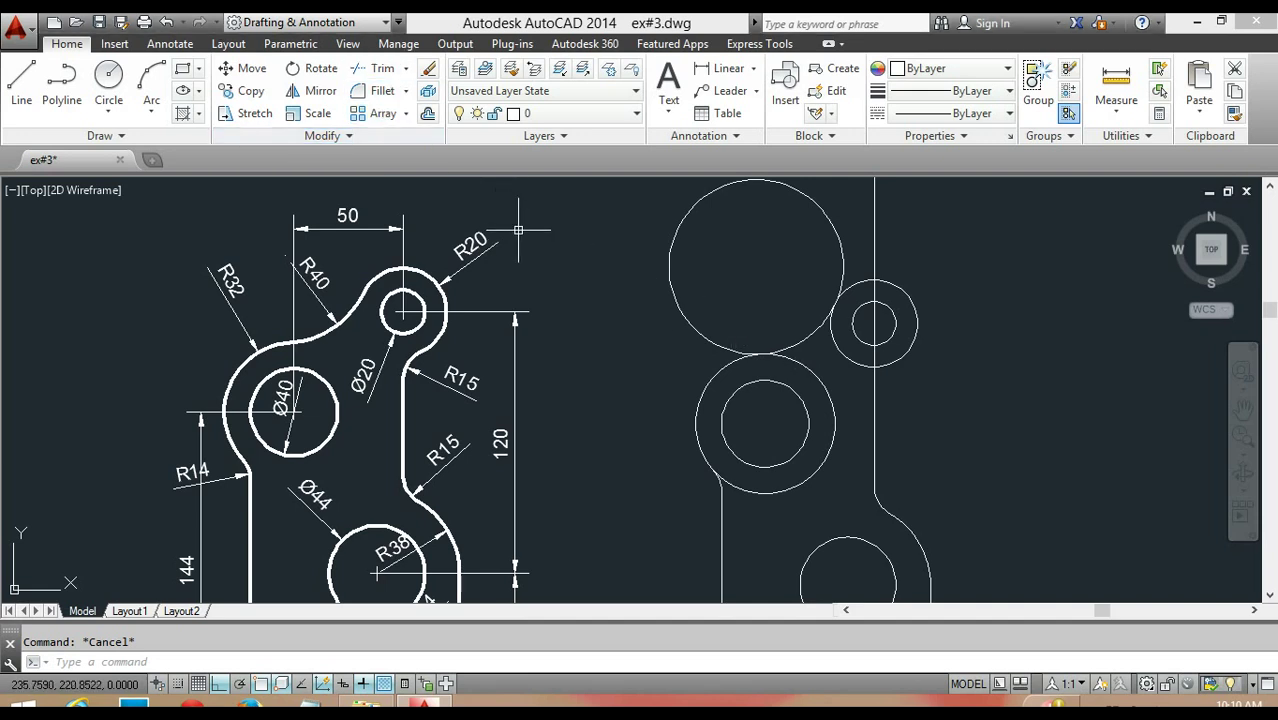
pyautogui.write('tr')
# Step: Trim the R40 circle and left boss ring into one concave arc joining both bosses
pyautogui.press('Return')
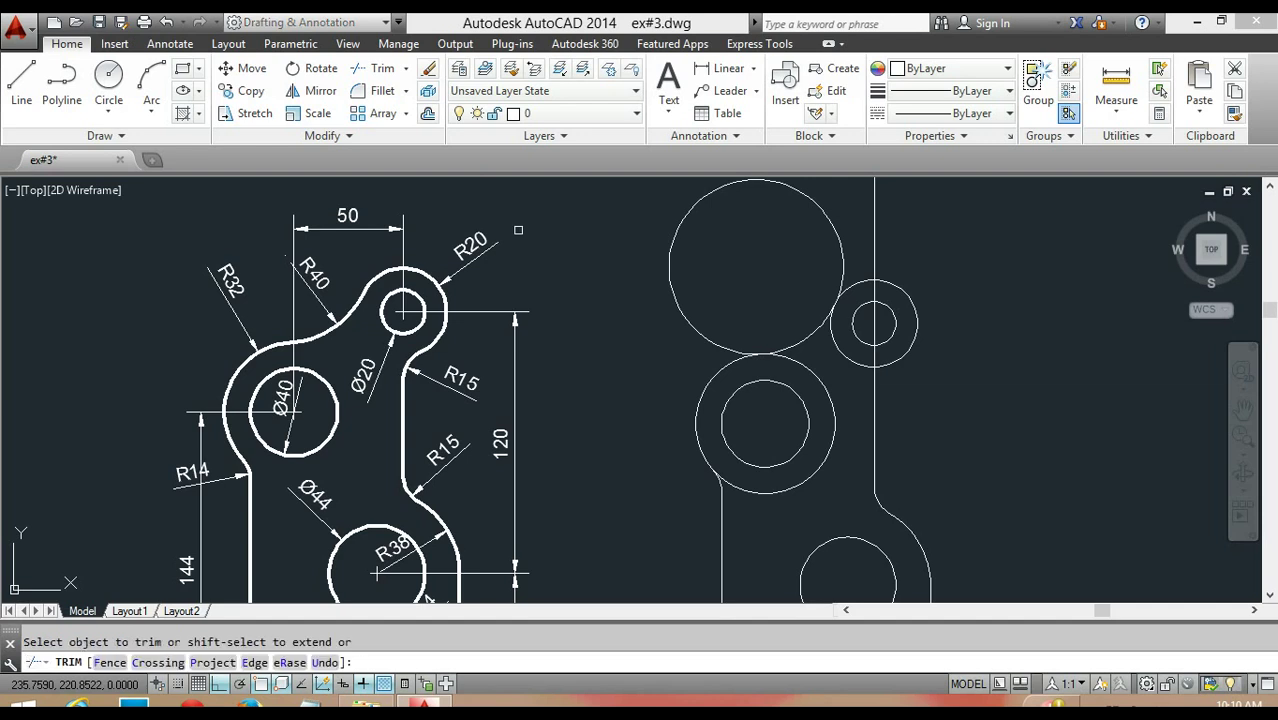
pyautogui.click(671, 252)
pyautogui.click(806, 478)
pyautogui.press('Escape')
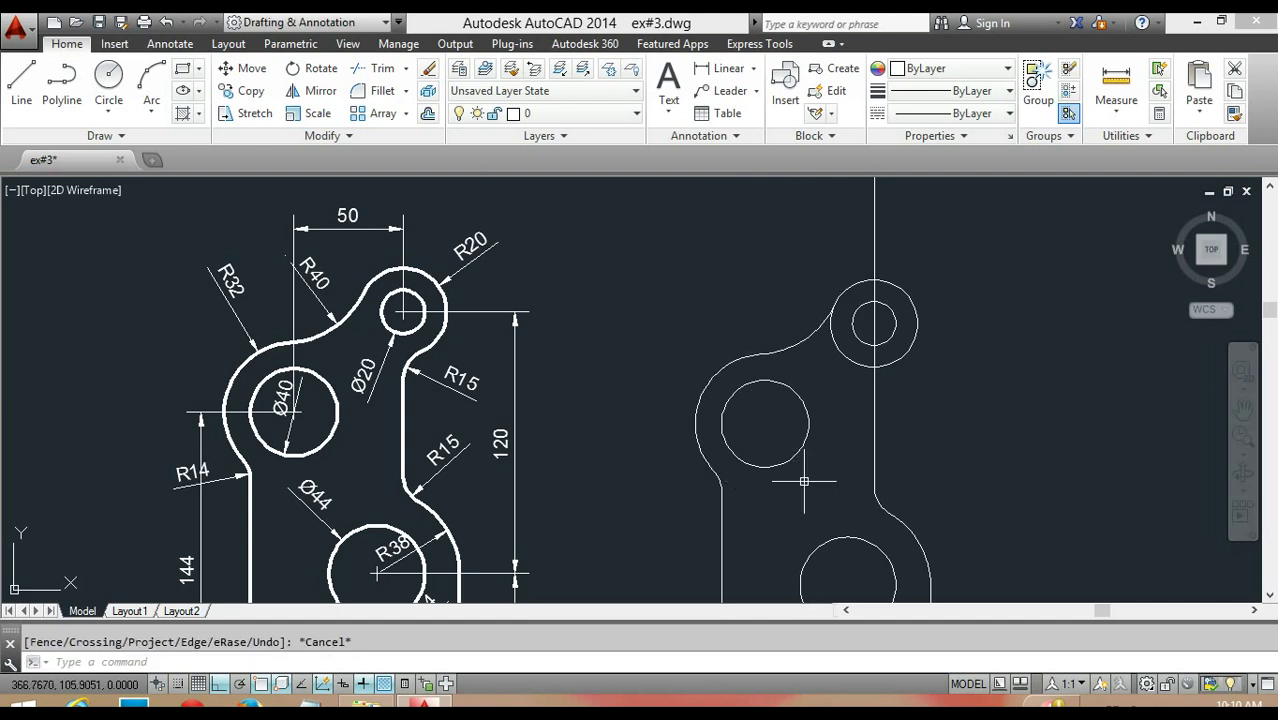
pyautogui.moveTo(487, 398); pyautogui.dragTo(443, 372, button='middle')
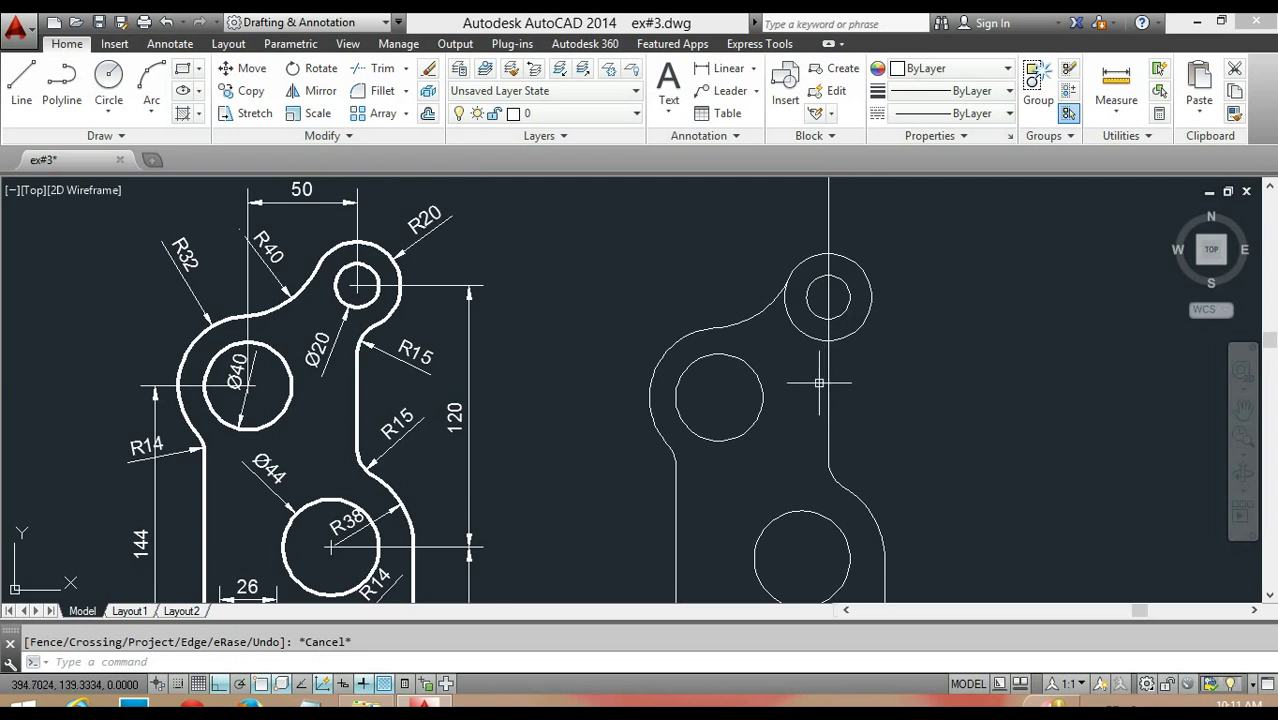
pyautogui.write('c')
# Step: Draw a radius-15 circle tangent to the top R20 circle and the copy's right vertical edge
pyautogui.press('Return')
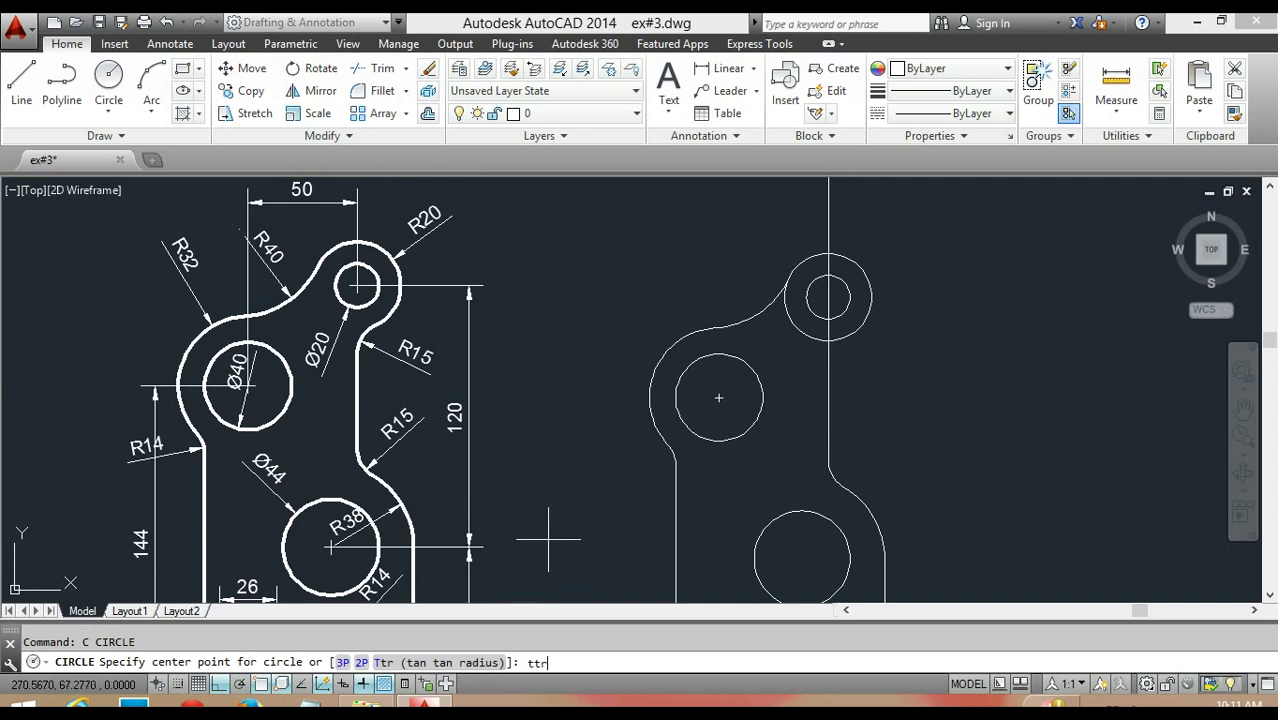
pyautogui.press('Return')
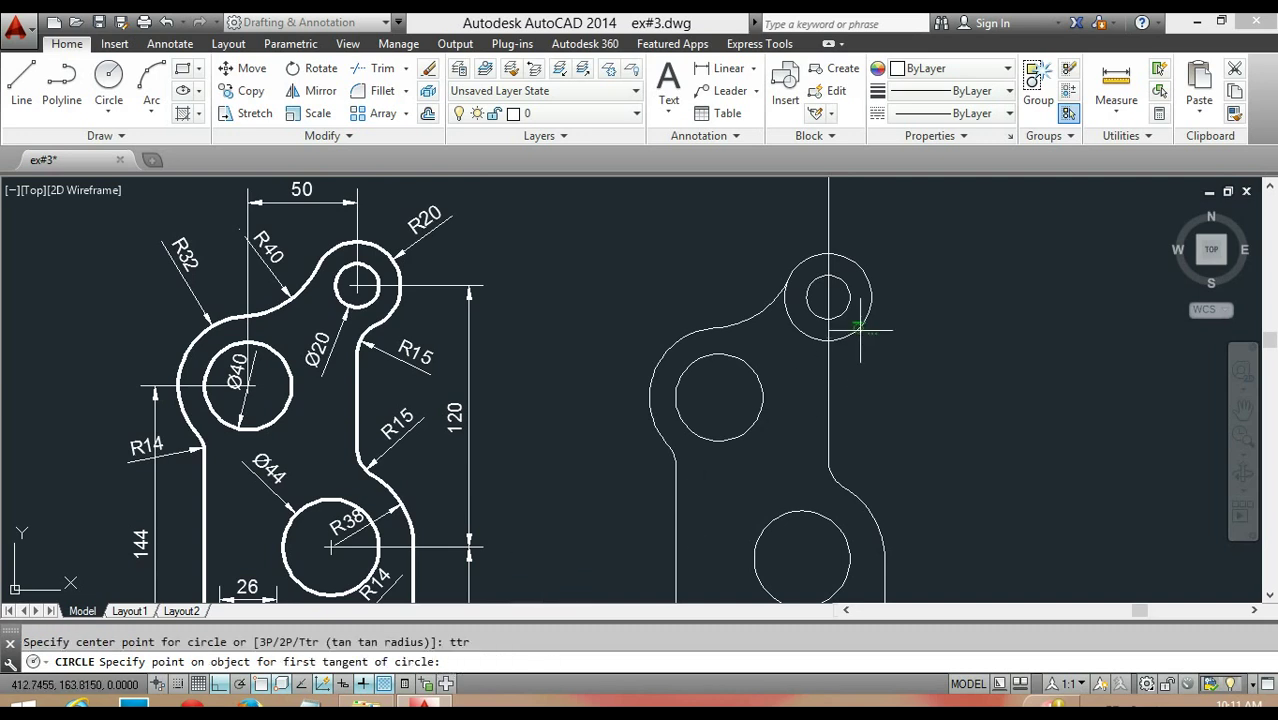
pyautogui.click(858, 328)
pyautogui.click(826, 370)
pyautogui.write('15')
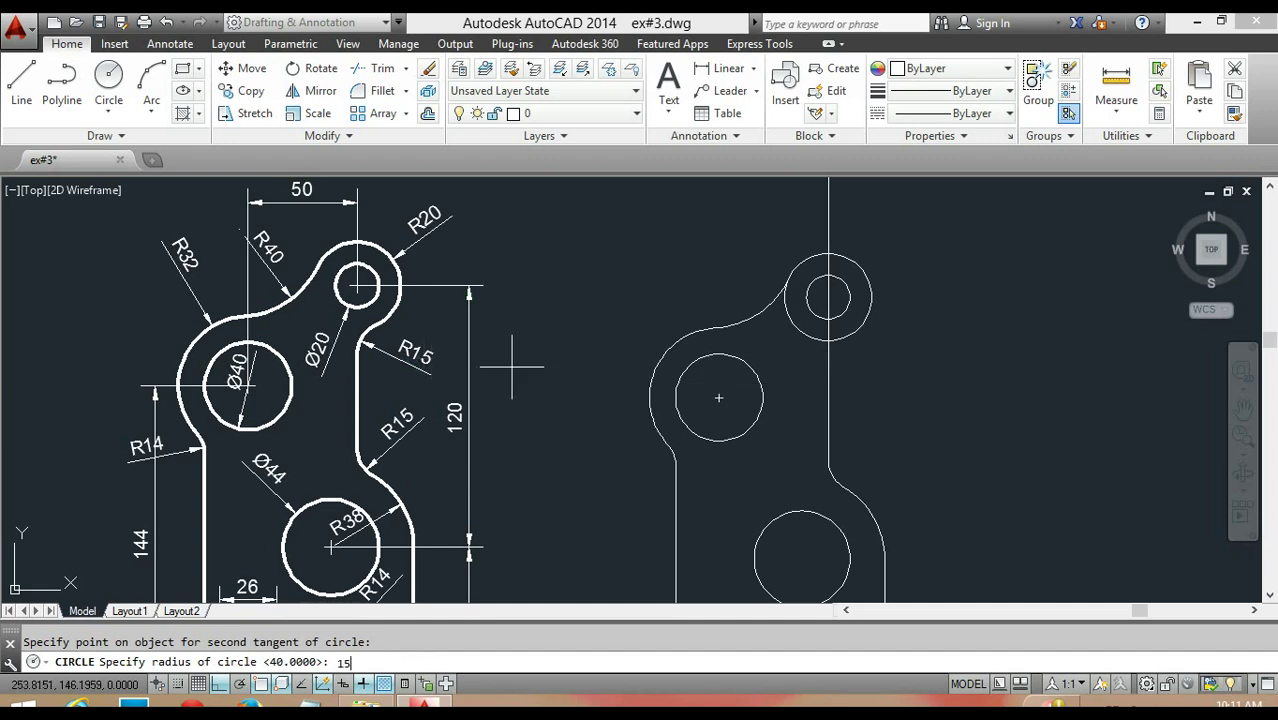
pyautogui.press('Return')
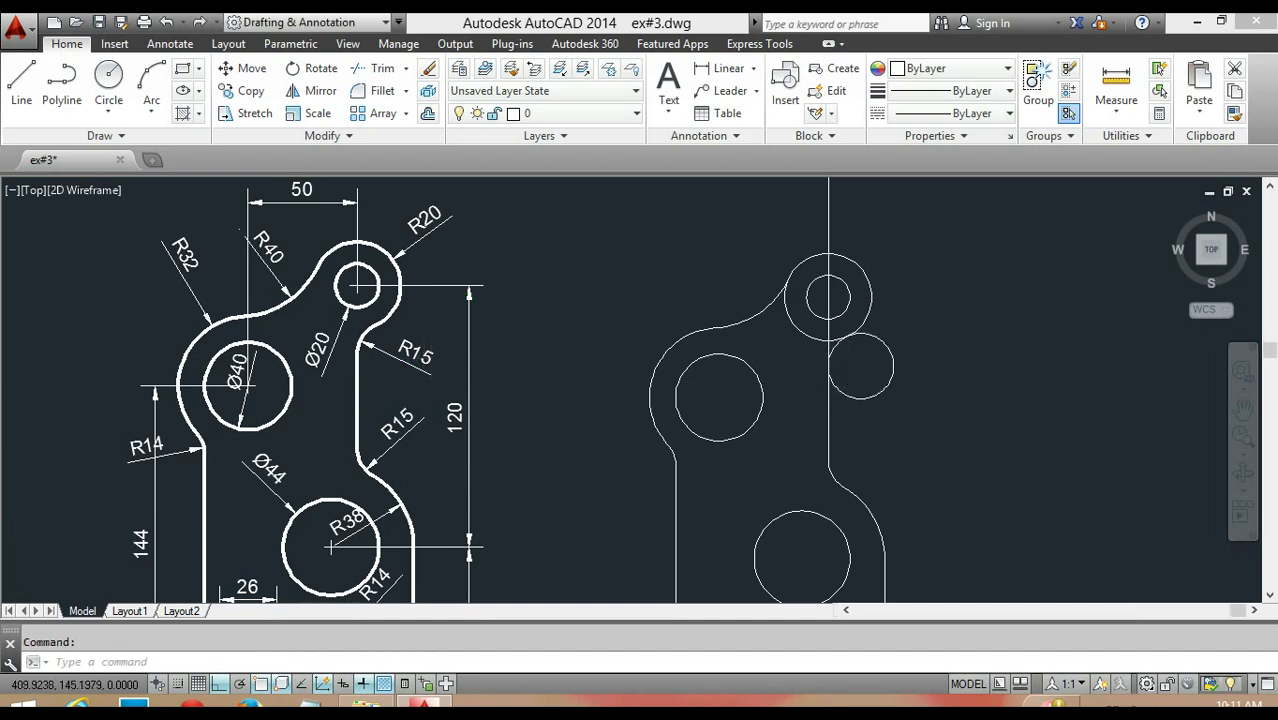
pyautogui.scroll(2, 845, 365)
pyautogui.moveTo(840, 358); pyautogui.dragTo(862, 354, button='middle')
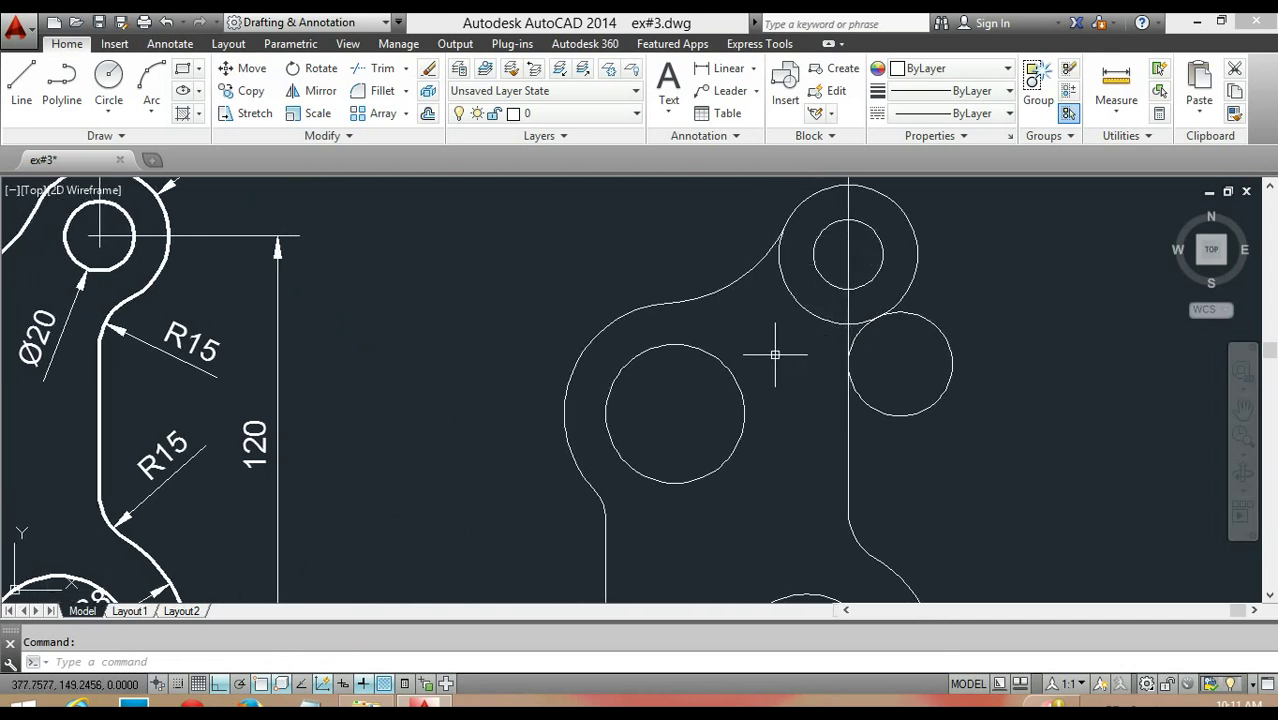
pyautogui.write('tr')
# Step: Trim the unwanted part of the R15 circle, closing the copy's upper-right outline
pyautogui.press('Return')
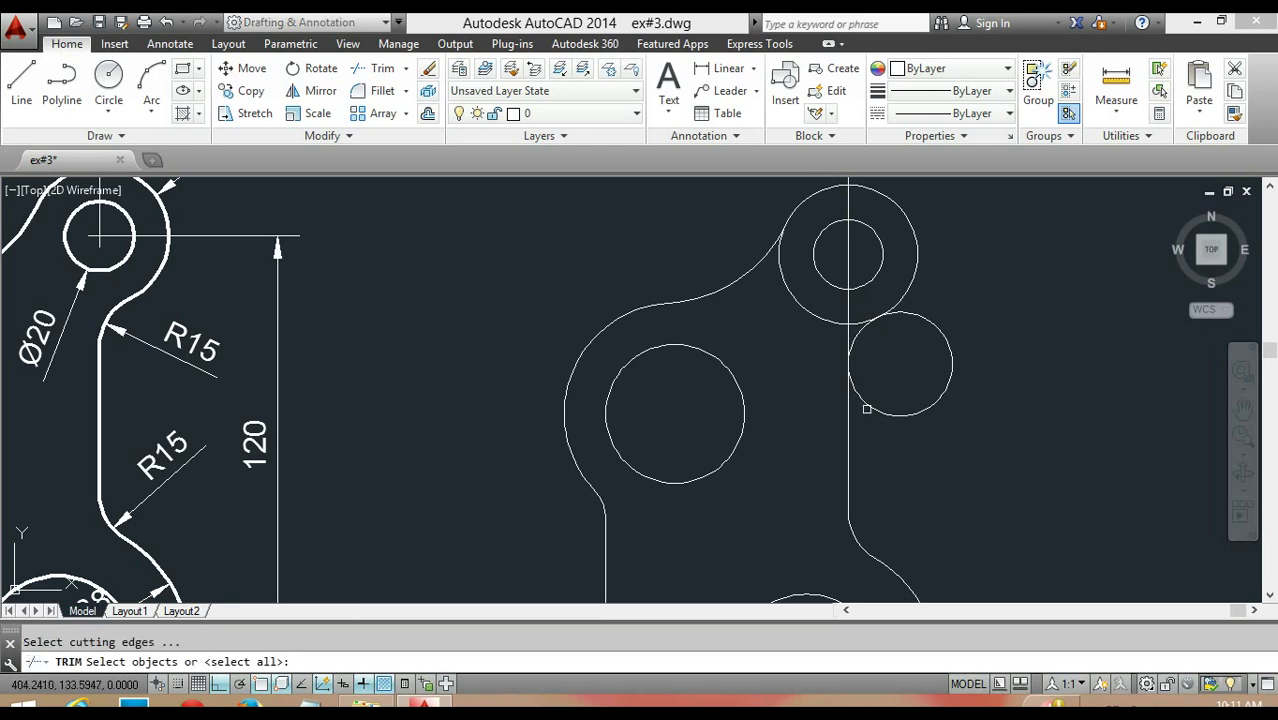
pyautogui.click(867, 404)
pyautogui.press('Return')
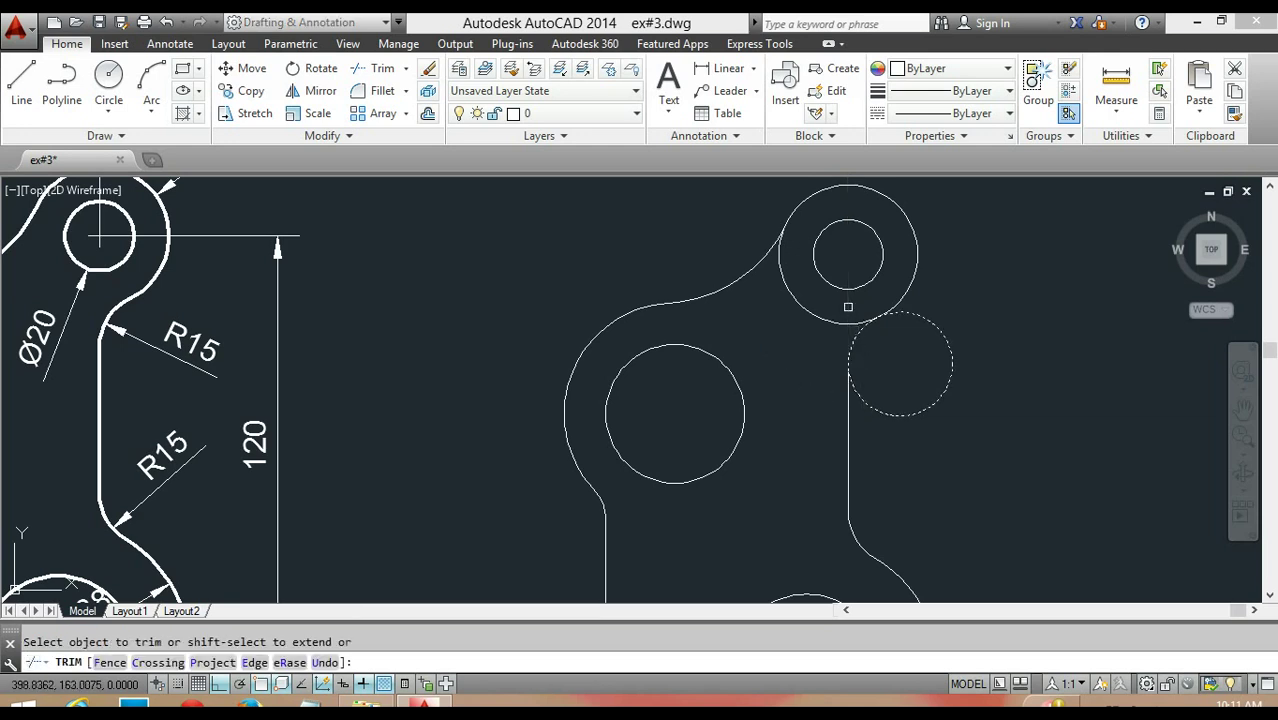
pyautogui.press('Escape')
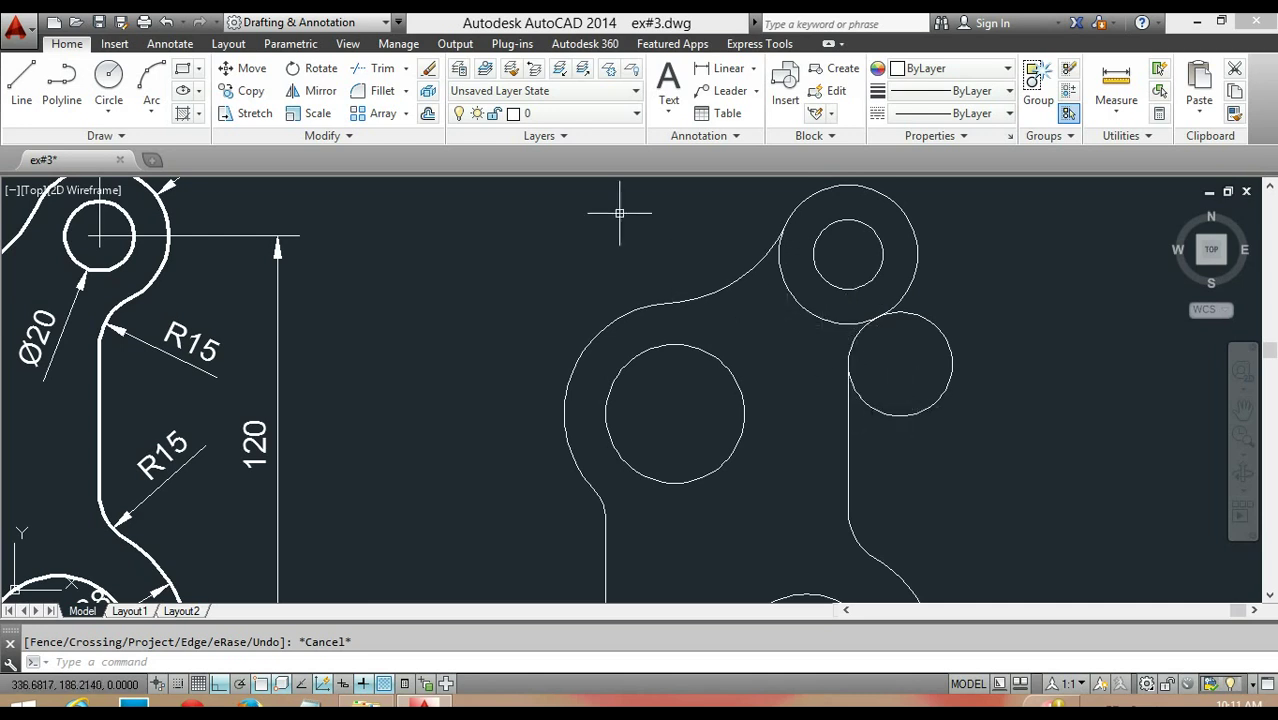
pyautogui.write('tr')
pyautogui.press('Return')
pyautogui.press('Return')
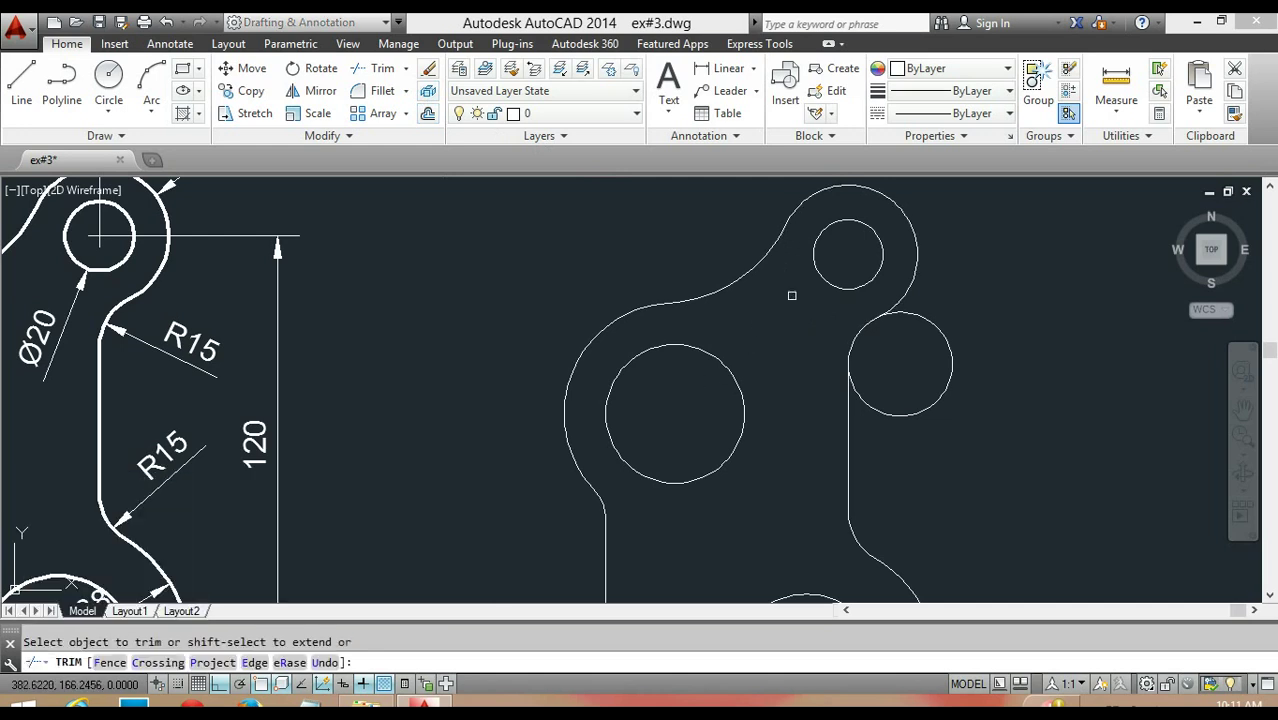
pyautogui.click(927, 324)
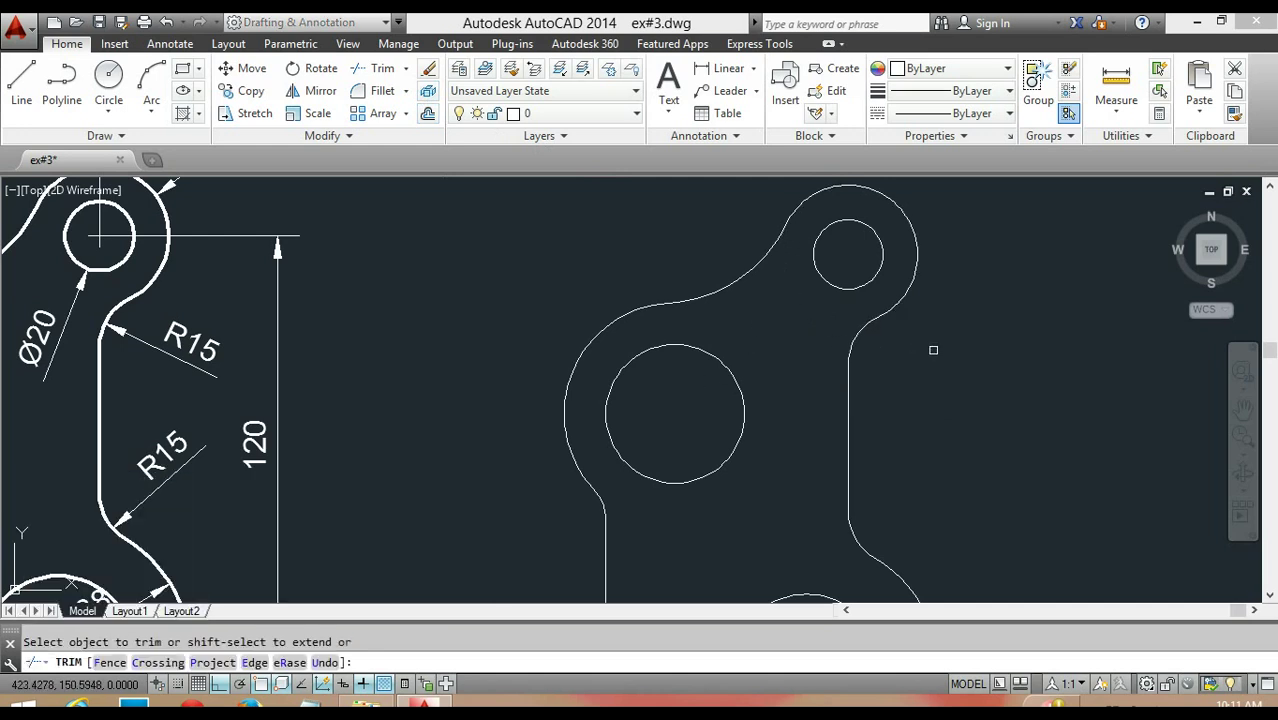
pyautogui.press('Escape')
pyautogui.scroll(-3, 850, 350)
pyautogui.scroll(1, 856, 365)
pyautogui.scroll(-2, 850, 368)
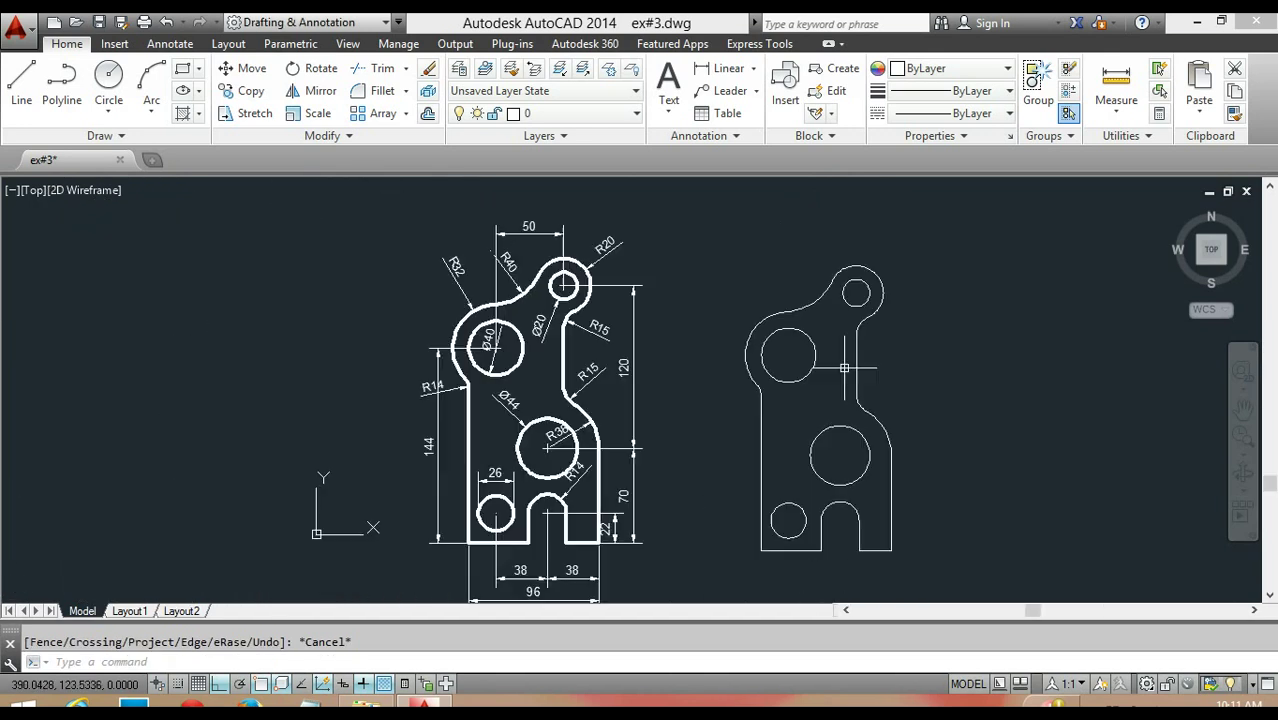
pyautogui.scroll(2, 670, 344)
pyautogui.scroll(-2, 670, 344)
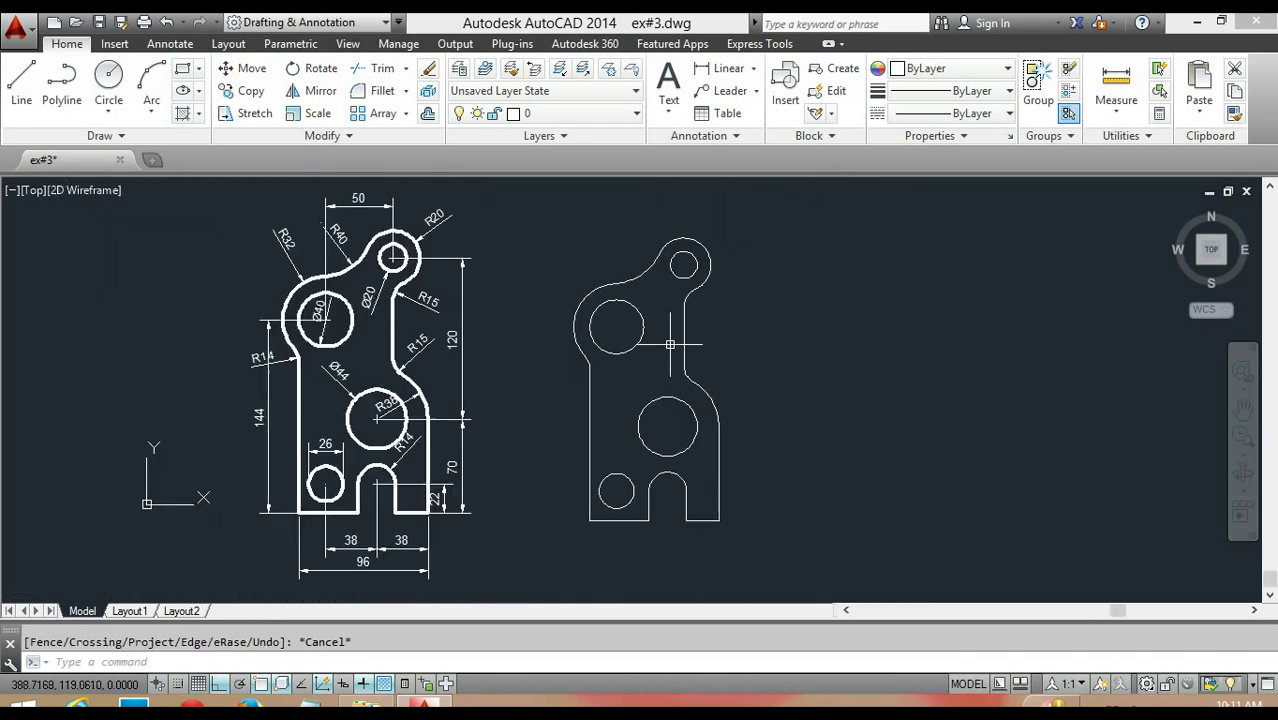